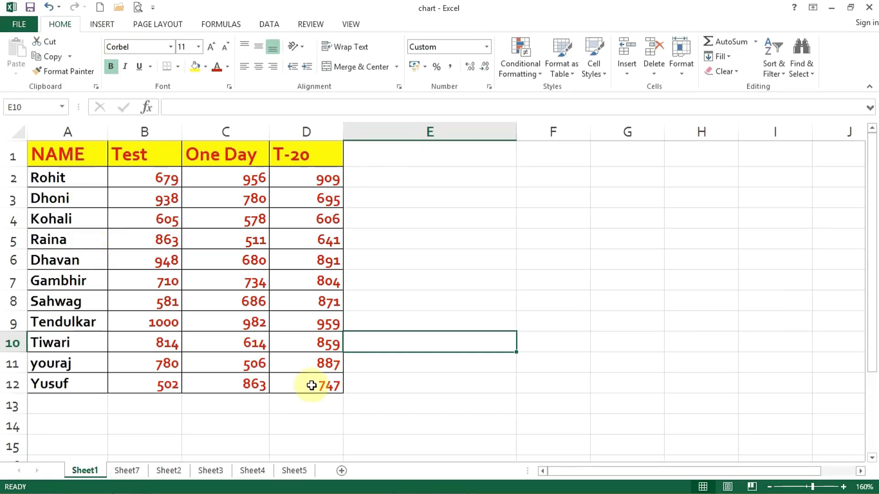
Look over the Test, One Day and T-20 columns of the player table
{"action": "left_click", "coordinate": [117, 379]}
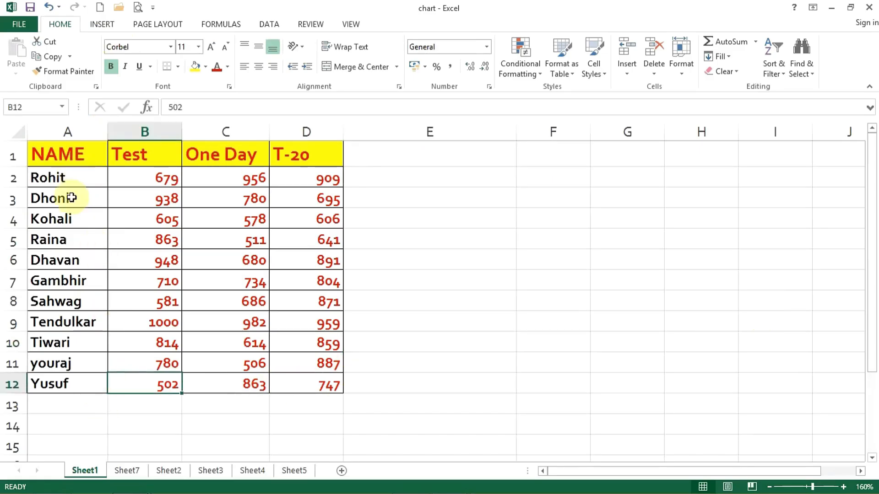
{"action": "left_click_drag", "start_coordinate": [153, 157], "coordinate": [157, 363]}
{"action": "left_click_drag", "start_coordinate": [210, 156], "coordinate": [226, 385]}
{"action": "left_click_drag", "start_coordinate": [319, 154], "coordinate": [330, 380]}
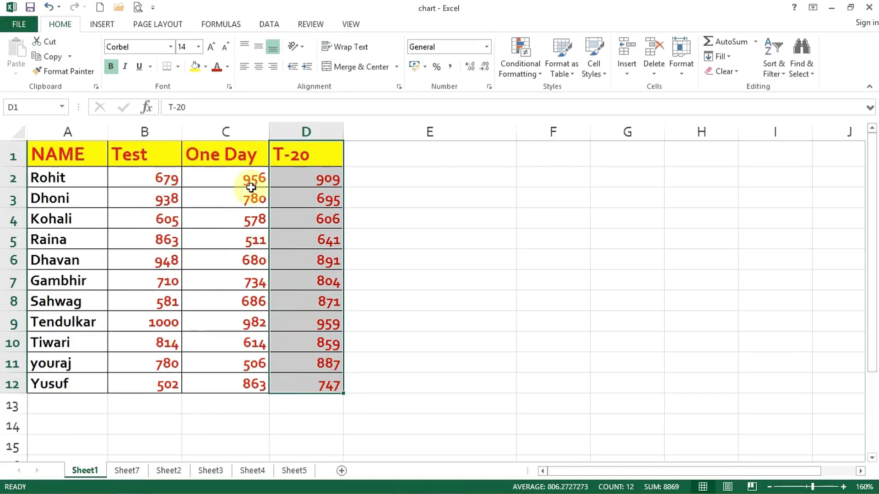
{"action": "left_click", "coordinate": [201, 300]}
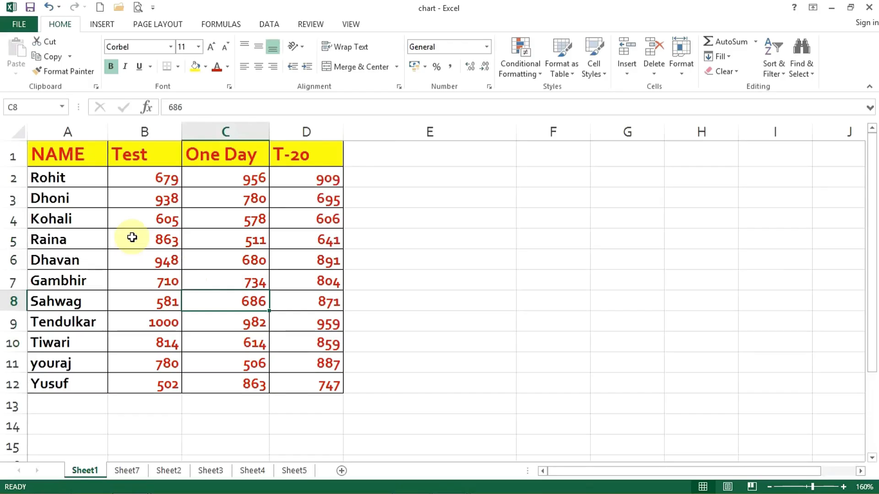
Preview the recommended charts for the table, including Clustered Bar, Stacked Bar and Clustered Column, and close without inserting one
{"action": "left_click", "coordinate": [112, 28]}
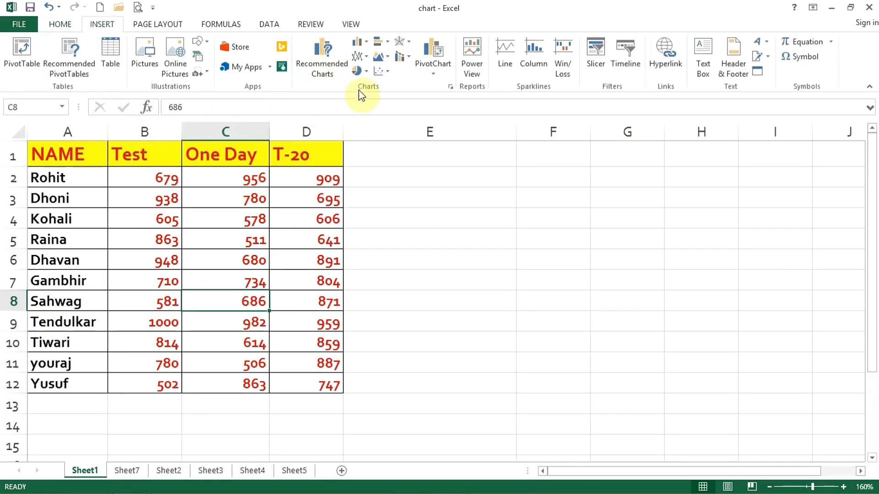
{"action": "left_click", "coordinate": [323, 64]}
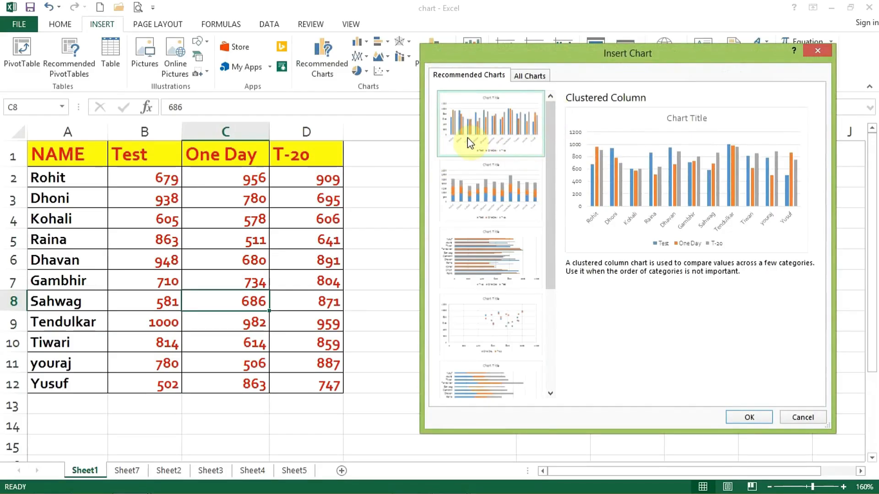
{"action": "left_click", "coordinate": [458, 198]}
{"action": "left_click", "coordinate": [460, 252]}
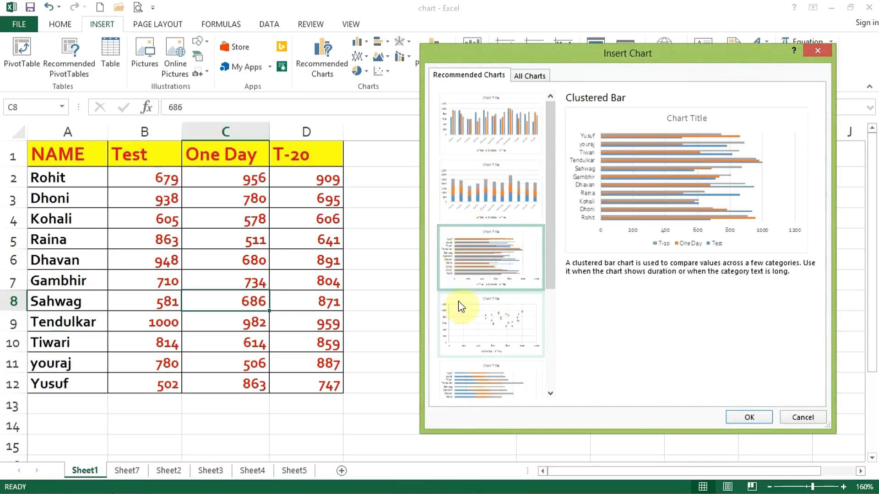
{"action": "left_click", "coordinate": [476, 374]}
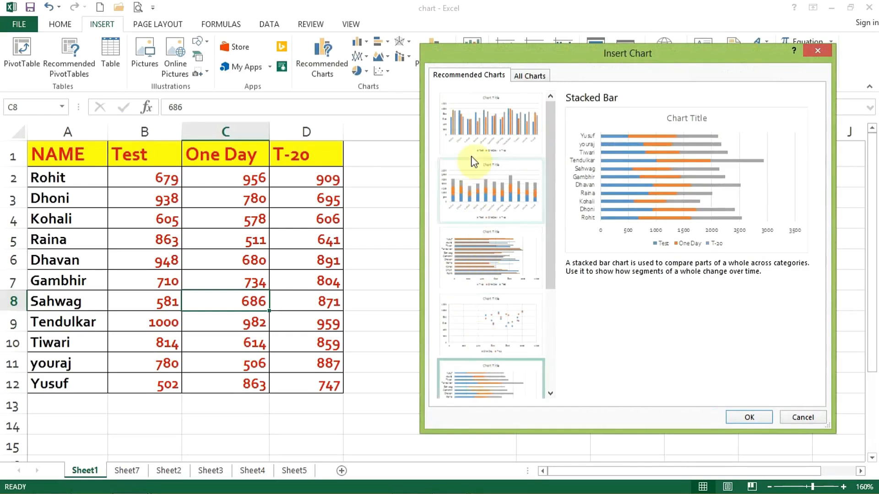
{"action": "left_click", "coordinate": [472, 138]}
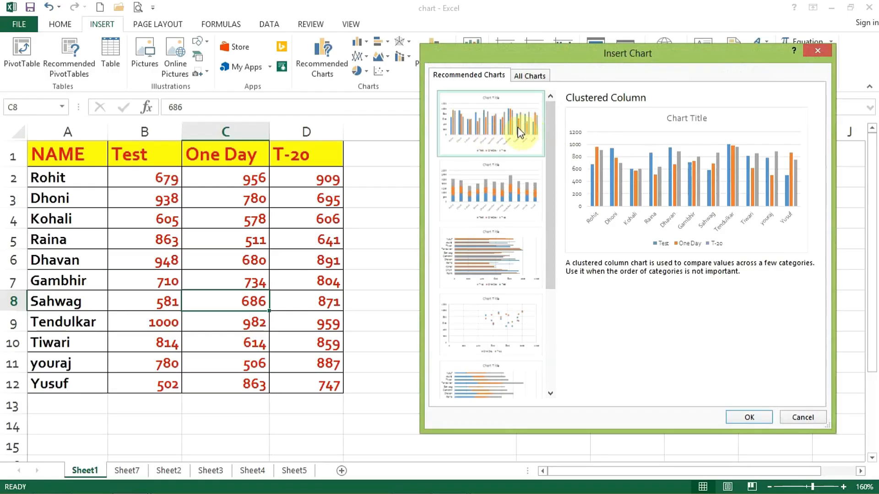
{"action": "left_click", "coordinate": [817, 50]}
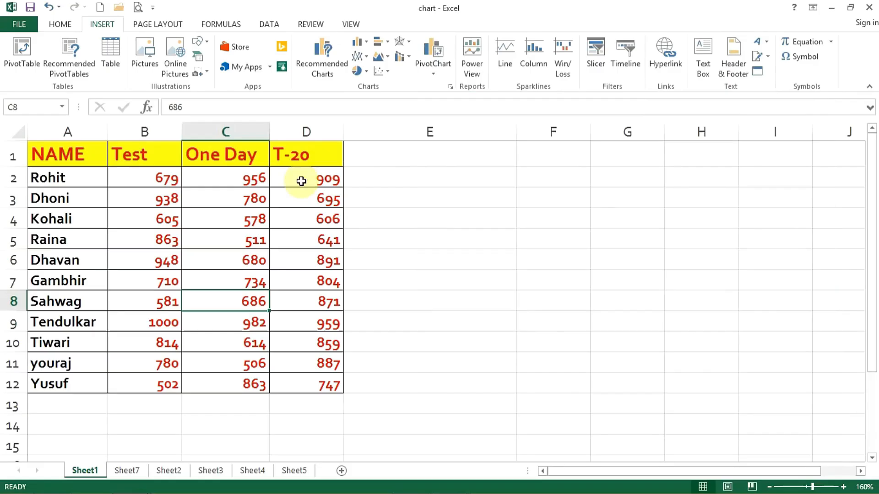
Insert a 2-D Clustered Column chart from the player table A1:D12
{"action": "left_click", "coordinate": [217, 242]}
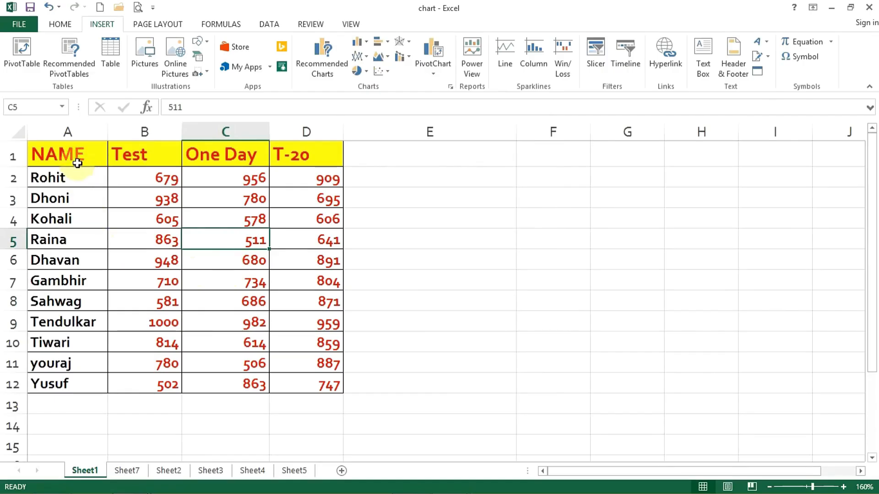
{"action": "left_click_drag", "start_coordinate": [77, 163], "coordinate": [323, 380]}
{"action": "left_click", "coordinate": [134, 235]}
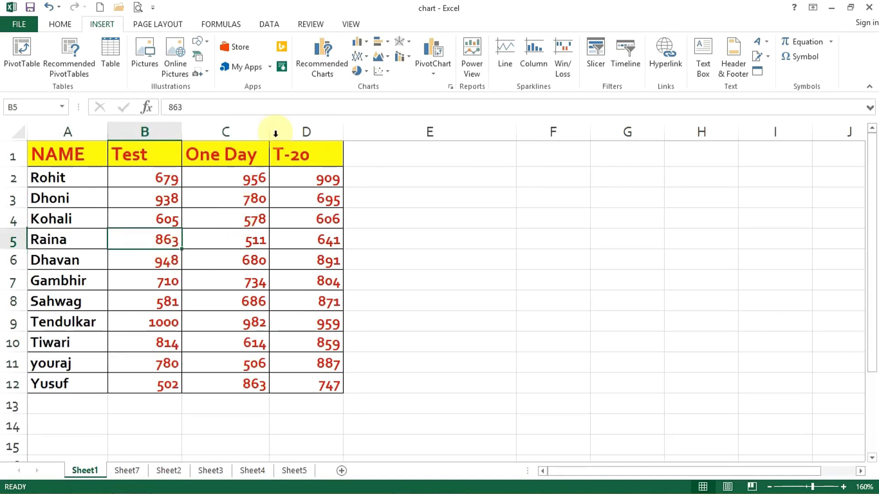
{"action": "left_click", "coordinate": [359, 42]}
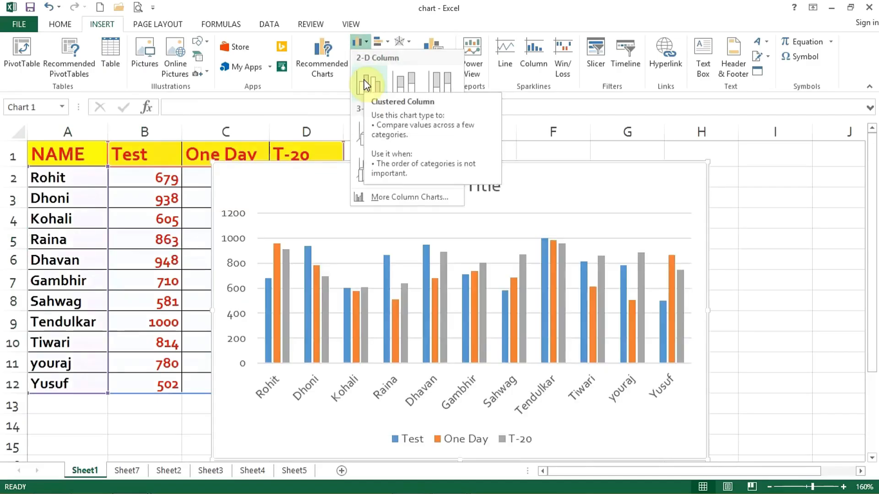
{"action": "left_click", "coordinate": [365, 85]}
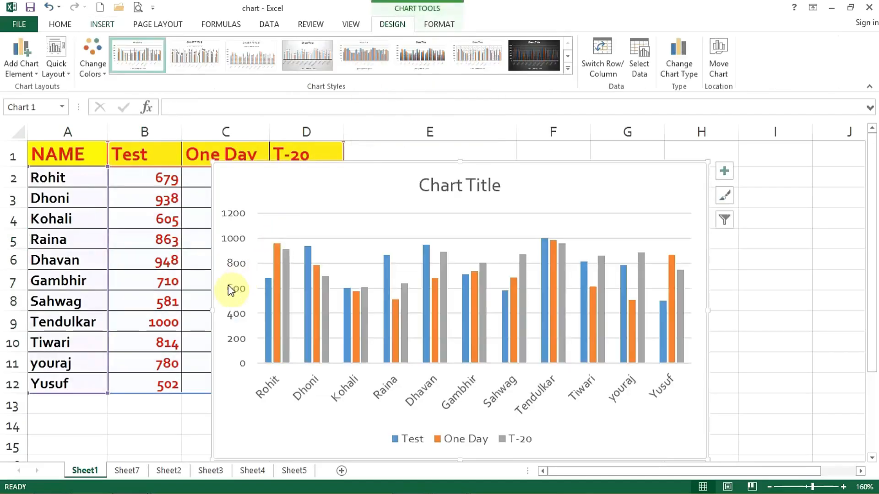
Resize the column chart to be wider and shorter, and place it beside the data table from column E onward
{"action": "left_click_drag", "start_coordinate": [213, 310], "coordinate": [165, 310]}
{"action": "left_click_drag", "start_coordinate": [708, 310], "coordinate": [822, 310]}
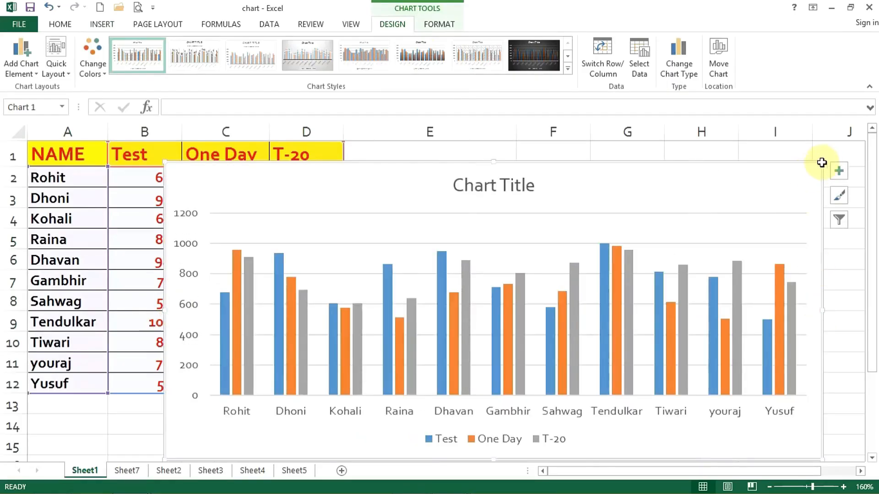
{"action": "left_click_drag", "start_coordinate": [820, 161], "coordinate": [746, 237]}
{"action": "left_click_drag", "start_coordinate": [694, 256], "coordinate": [765, 188]}
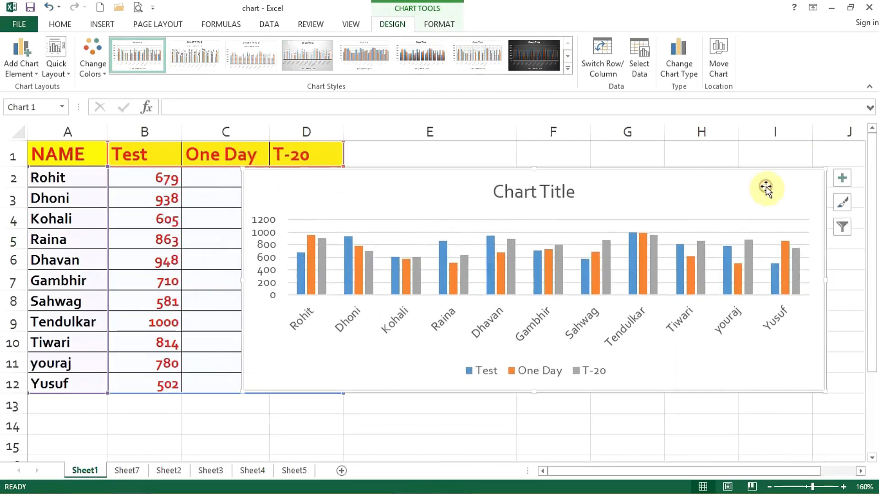
{"action": "left_click_drag", "start_coordinate": [534, 392], "coordinate": [532, 411]}
{"action": "left_click_drag", "start_coordinate": [418, 201], "coordinate": [539, 190]}
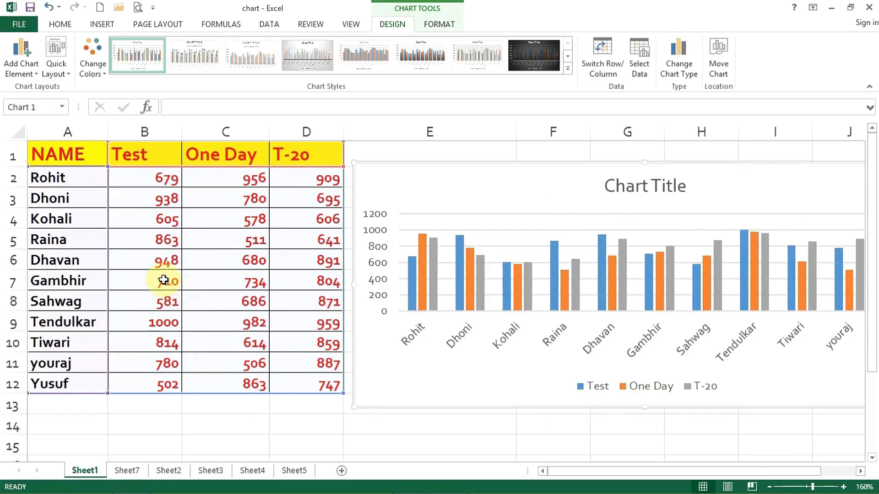
Move the chart back over the data table so that it starts in column B below the header row
{"action": "left_click_drag", "start_coordinate": [487, 190], "coordinate": [297, 191]}
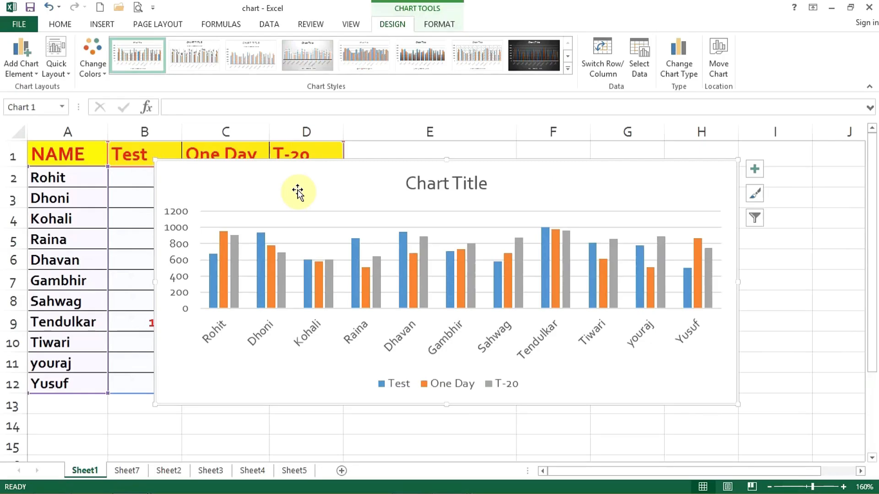
{"action": "left_click_drag", "start_coordinate": [387, 186], "coordinate": [370, 198]}
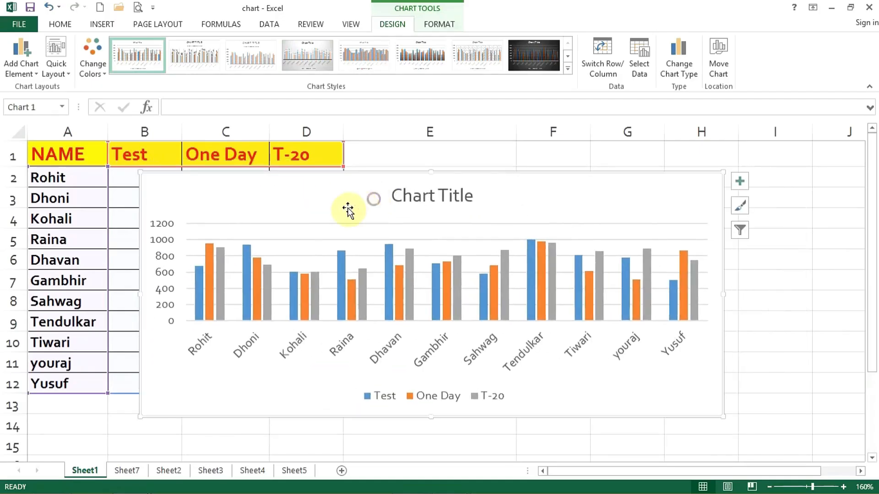
{"action": "left_click", "coordinate": [437, 26]}
{"action": "left_click", "coordinate": [398, 26]}
{"action": "left_click", "coordinate": [449, 26]}
{"action": "left_click", "coordinate": [393, 26]}
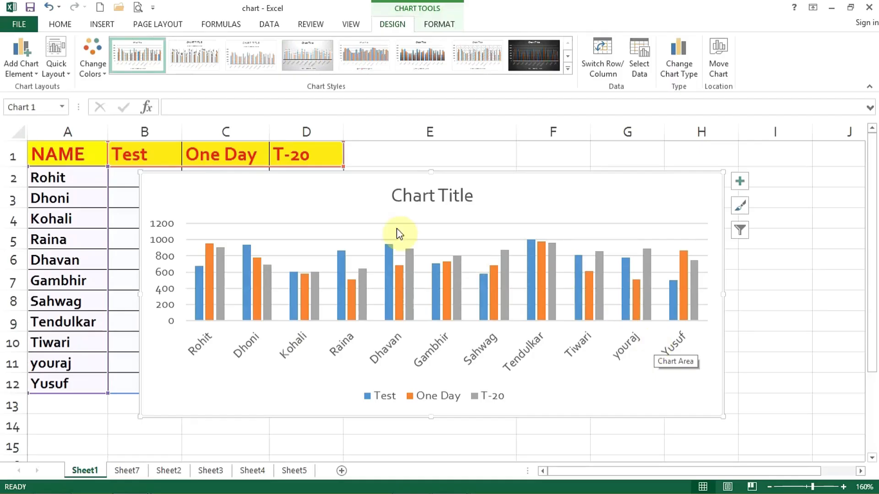
Enlarge the chart from its corner and shift it to span columns B through I
{"action": "left_click_drag", "start_coordinate": [727, 175], "coordinate": [760, 138]}
{"action": "left_click_drag", "start_coordinate": [640, 172], "coordinate": [663, 187]}
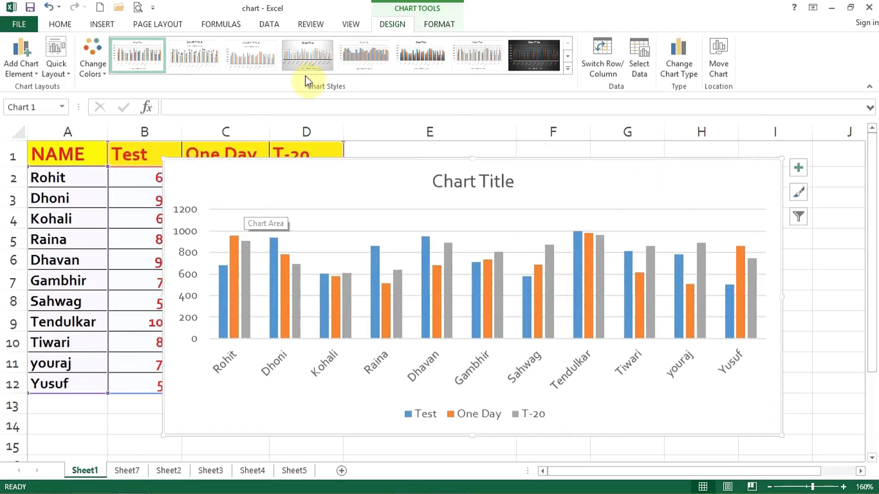
Hide the chart's primary horizontal axis and show it again
{"action": "left_click", "coordinate": [37, 72]}
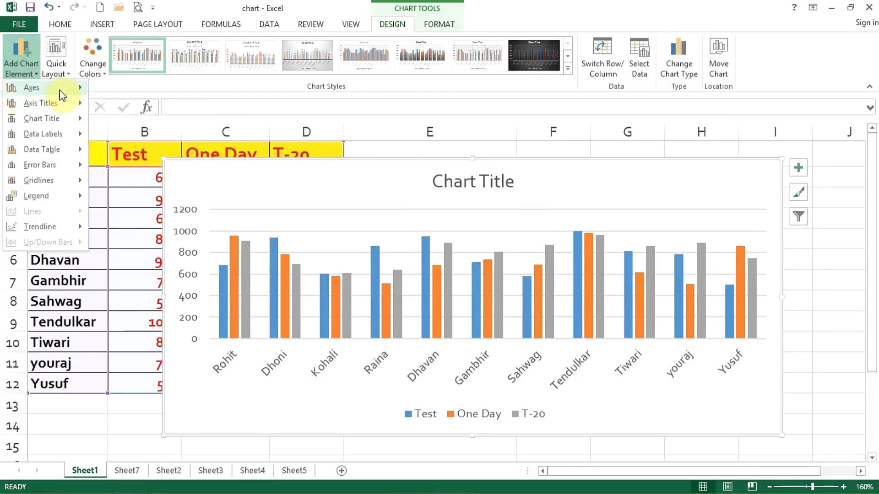
{"action": "mouse_move", "coordinate": [62, 88]}
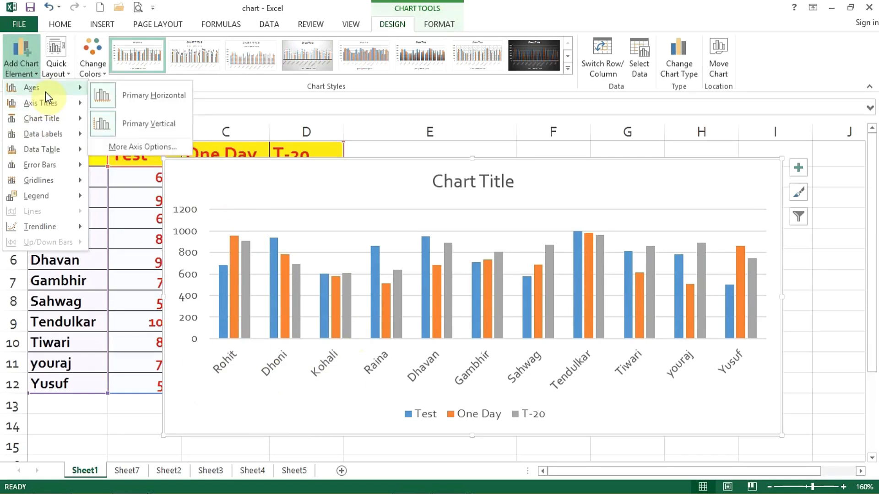
{"action": "left_click", "coordinate": [97, 101]}
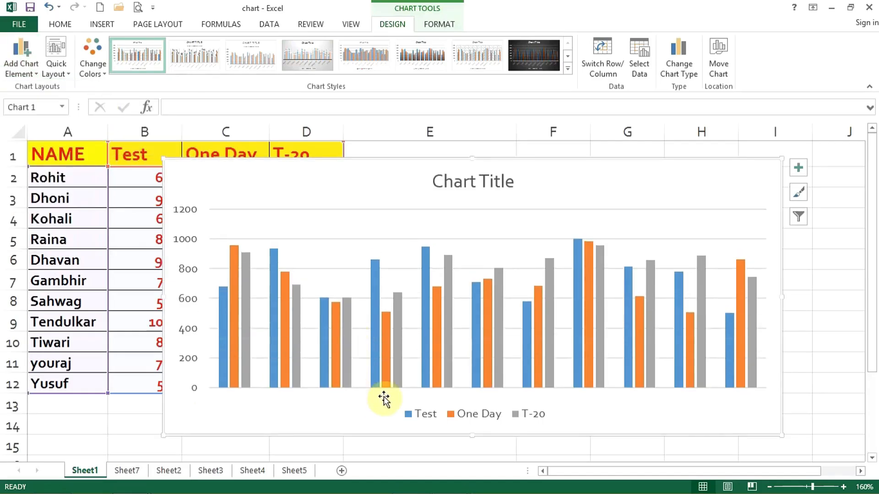
{"action": "left_click", "coordinate": [36, 65]}
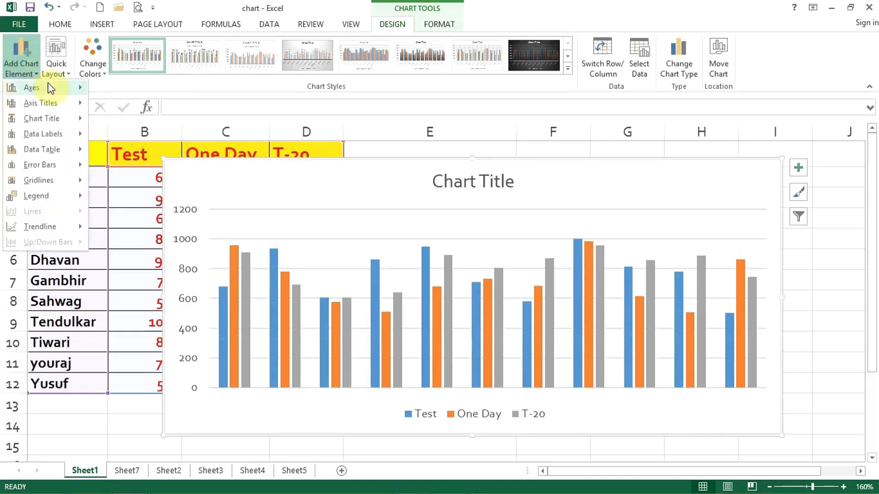
{"action": "mouse_move", "coordinate": [49, 87]}
{"action": "left_click", "coordinate": [128, 99]}
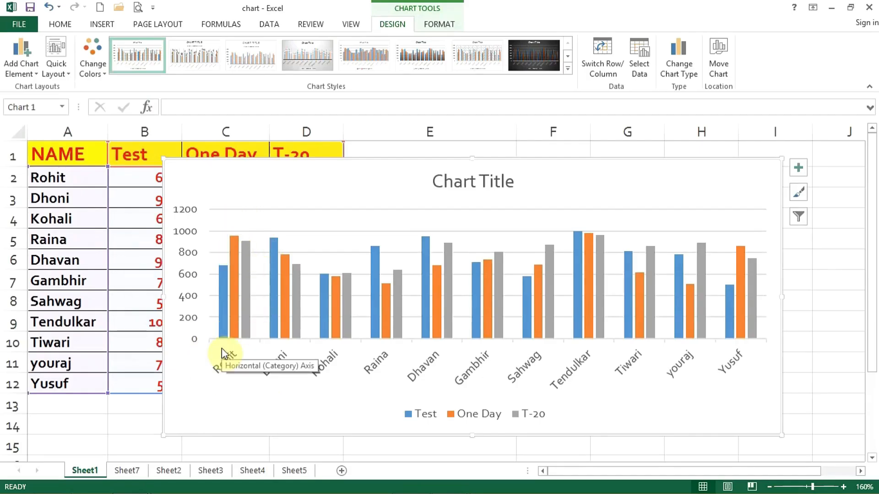
Add a primary vertical axis title to the chart with the text "Run"
{"action": "left_click", "coordinate": [31, 75]}
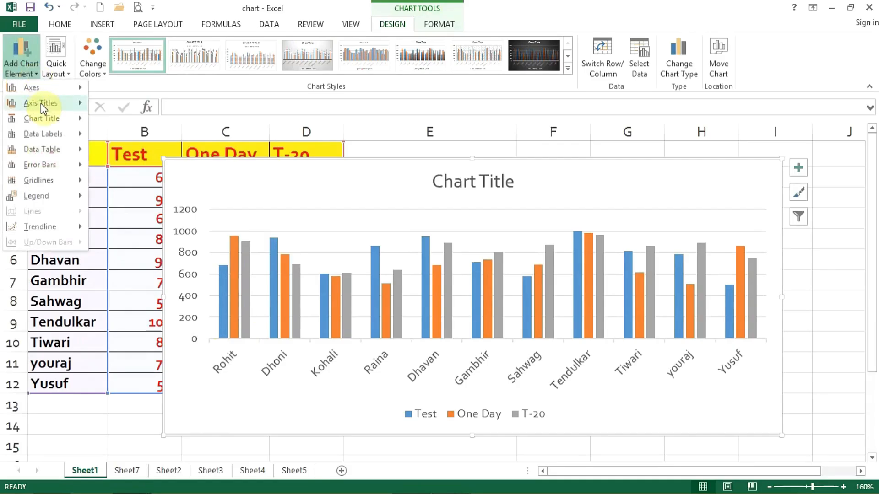
{"action": "mouse_move", "coordinate": [48, 103]}
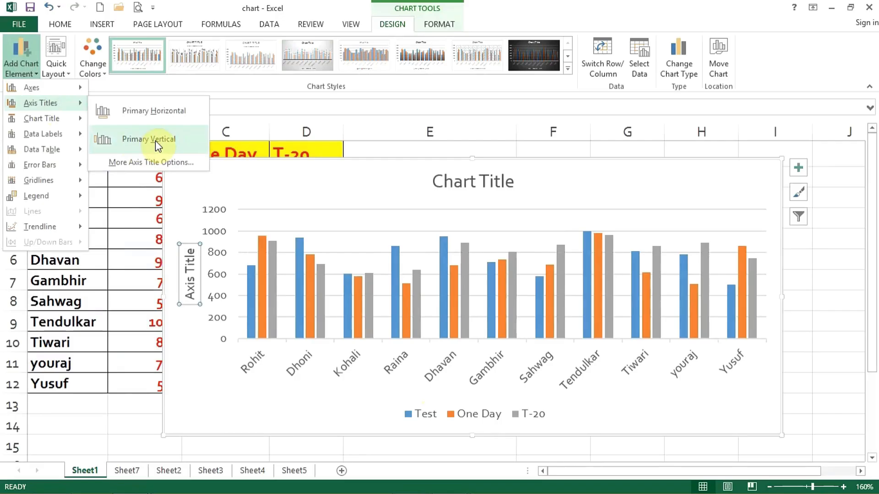
{"action": "left_click", "coordinate": [155, 141]}
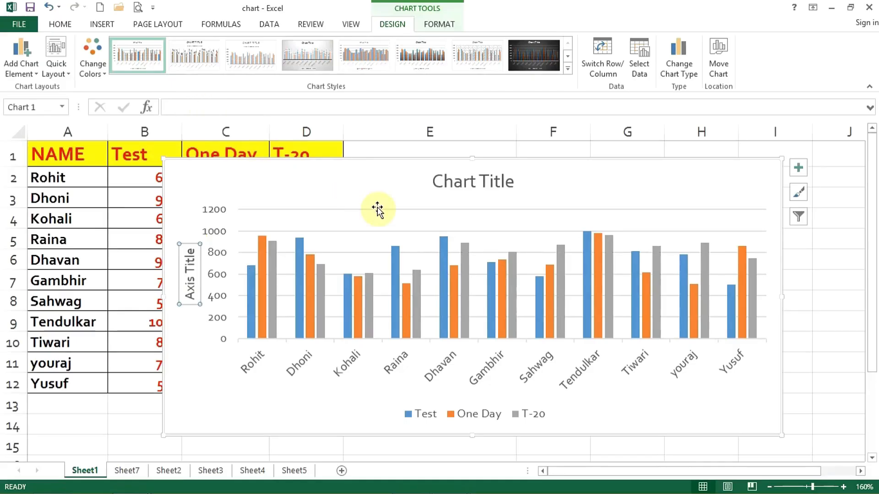
{"action": "type", "text": "Run"}
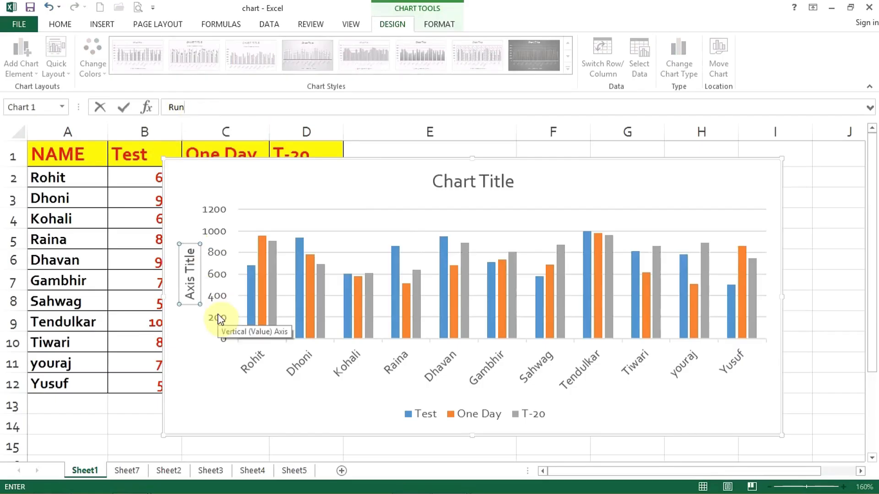
{"action": "key", "text": "Return"}
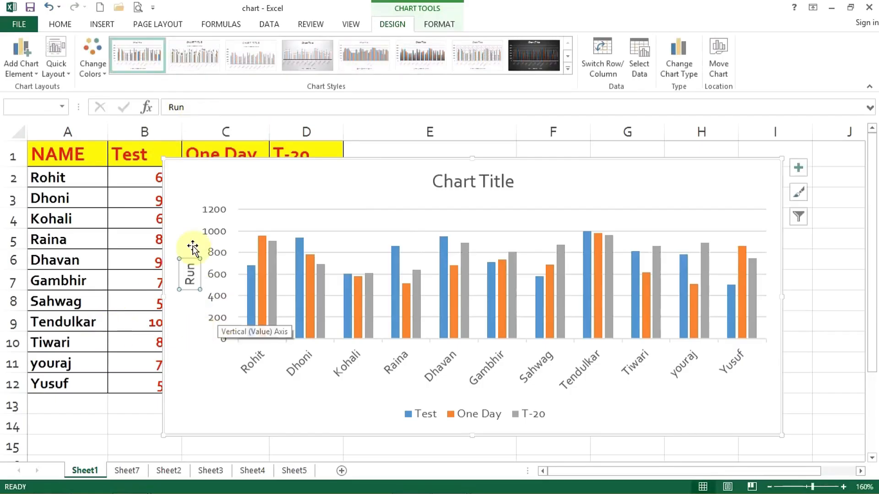
{"action": "left_click", "coordinate": [188, 314]}
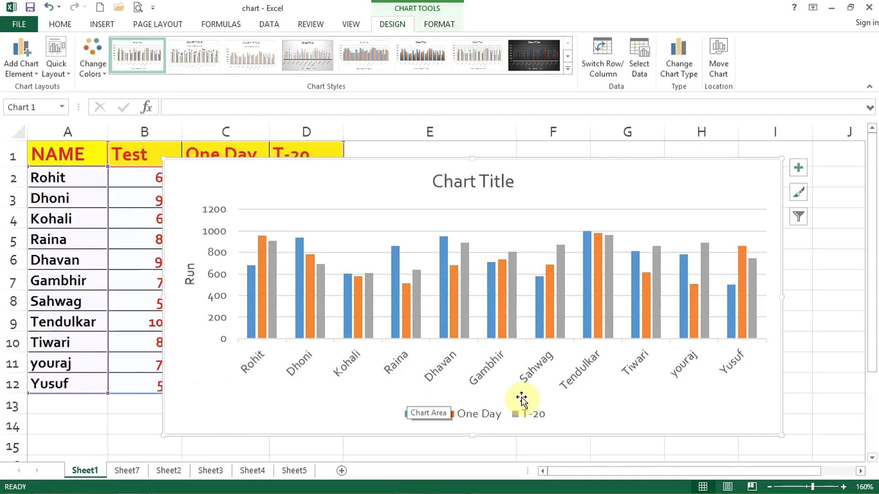
Add a primary horizontal axis title to the chart with the text "Indian Player"
{"action": "left_click", "coordinate": [25, 62]}
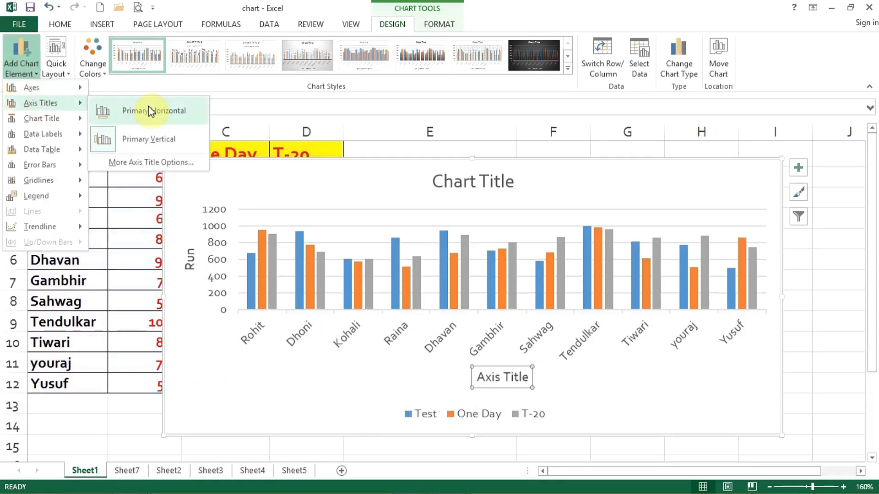
{"action": "left_click", "coordinate": [103, 110]}
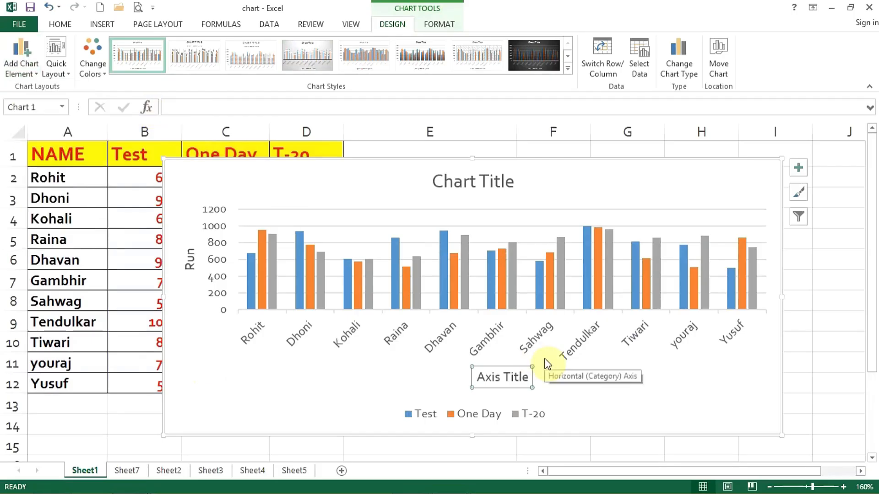
{"action": "type", "text": "India"}
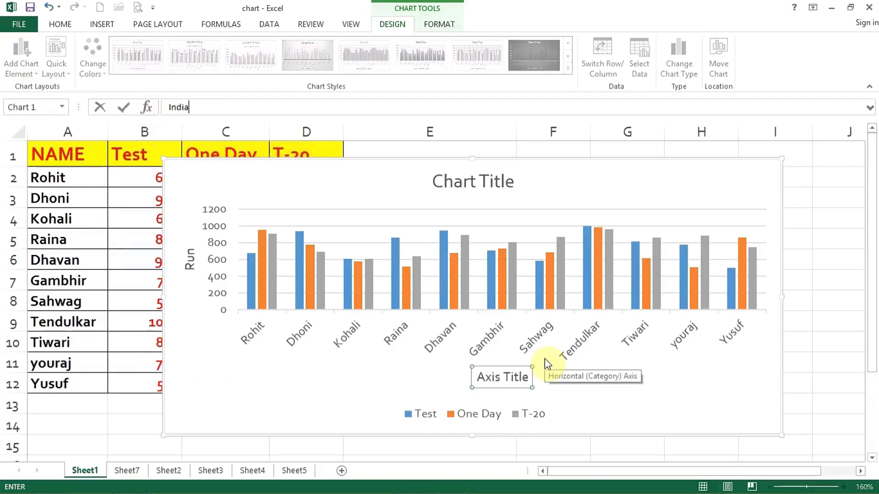
{"action": "type", "text": "n Player"}
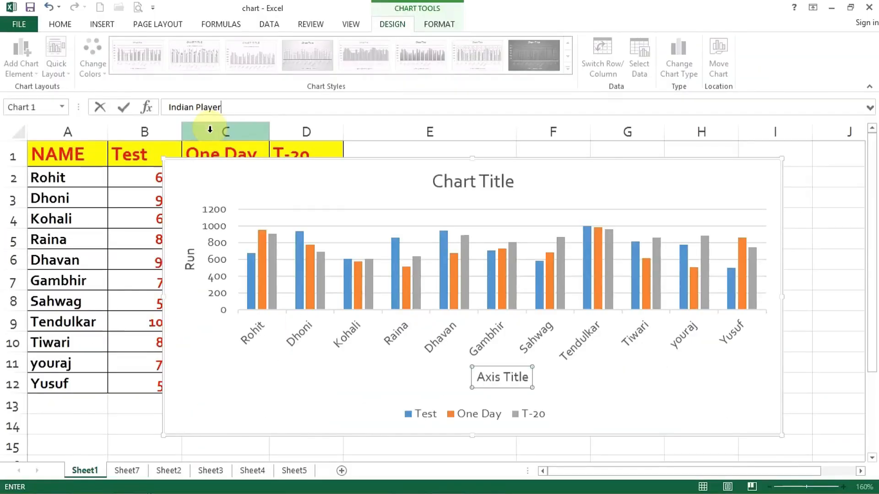
{"action": "key", "text": "Return"}
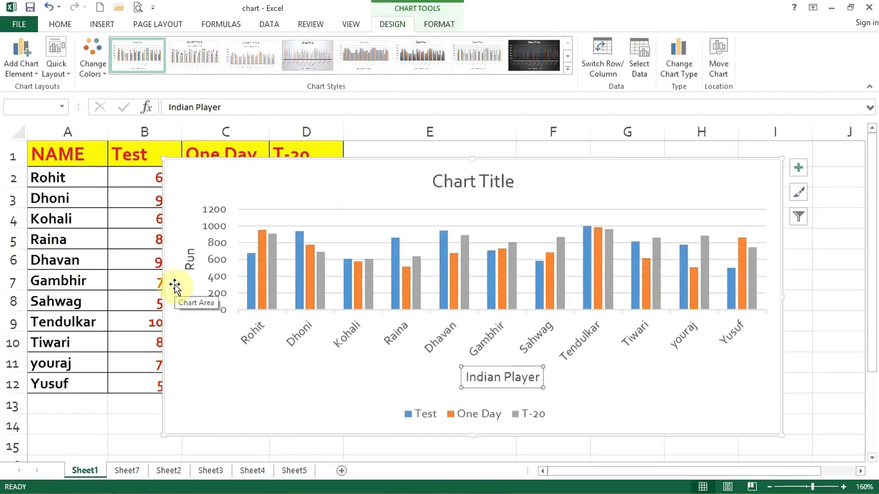
Set the chart title's placement to Above Chart
{"action": "left_click", "coordinate": [26, 63]}
{"action": "mouse_move", "coordinate": [40, 131]}
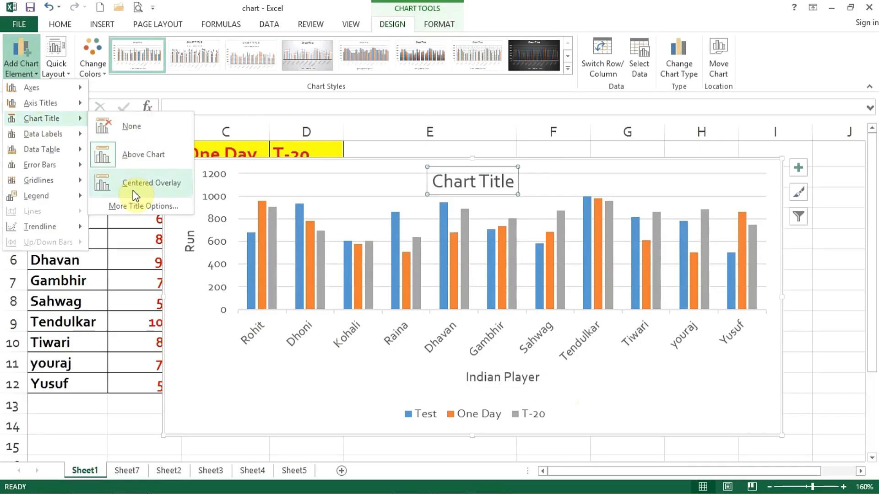
{"action": "left_click", "coordinate": [144, 155]}
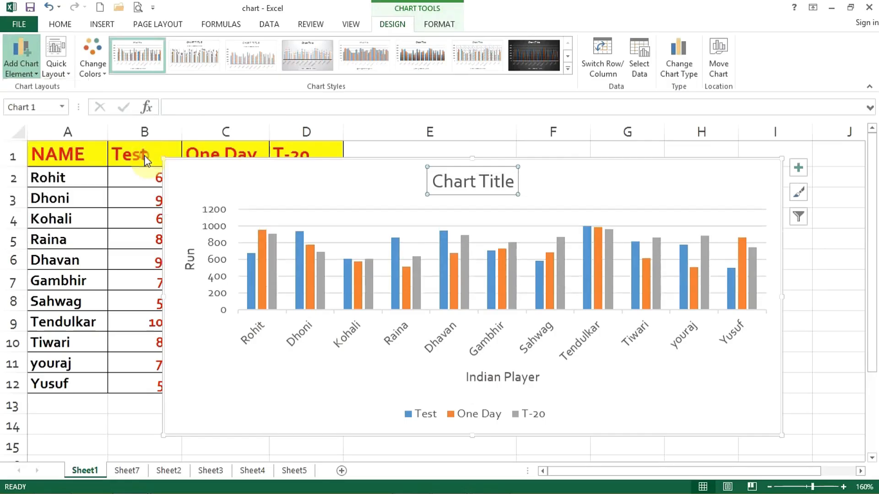
Replace the chart title's placeholder text with "Indian Cricket Team"
{"action": "left_click", "coordinate": [432, 180]}
{"action": "left_click_drag", "start_coordinate": [432, 180], "coordinate": [516, 182]}
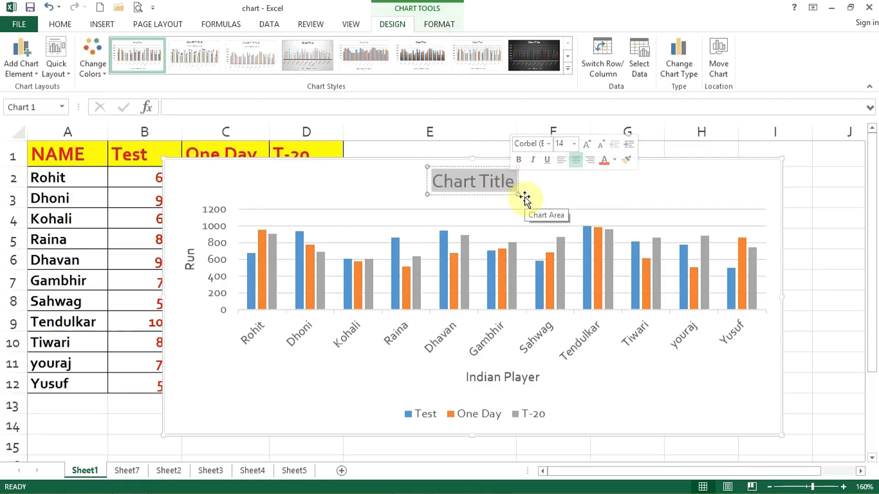
{"action": "type", "text": "Indian"}
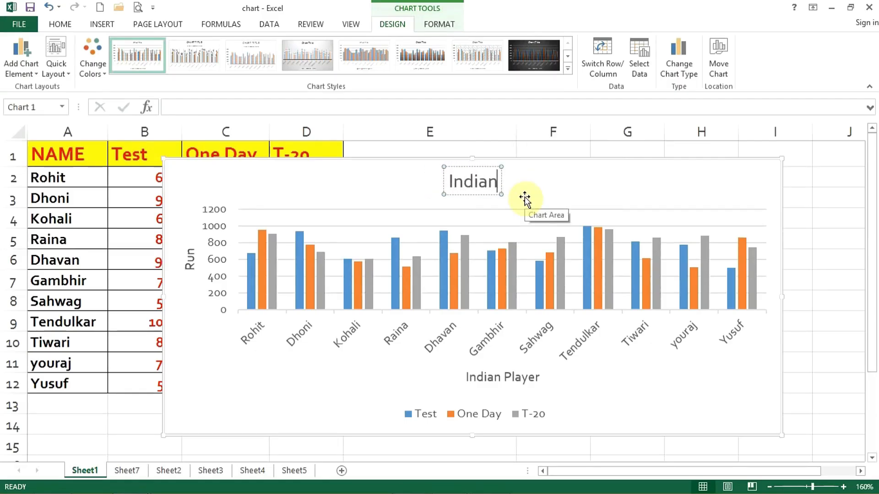
{"action": "type", "text": " Team"}
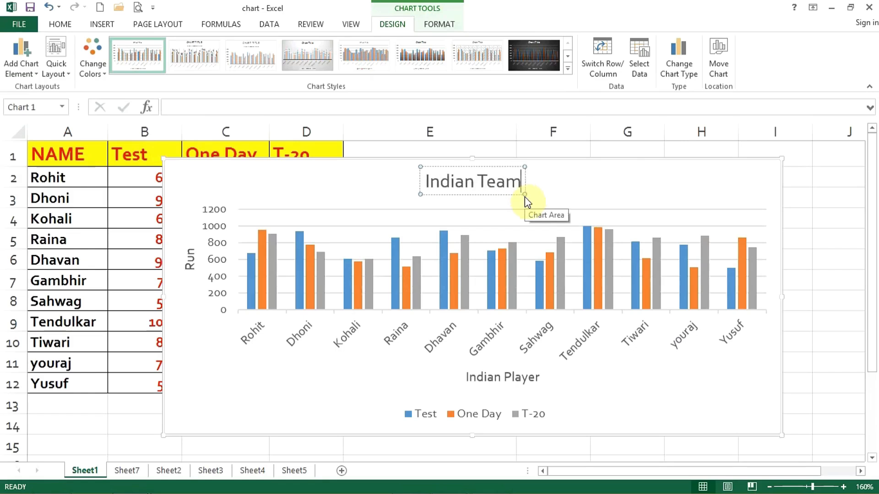
{"action": "key", "text": "Left"}
{"action": "key", "text": "Left"}
{"action": "key", "text": "Left"}
{"action": "key", "text": "Left"}
{"action": "type", "text": "Cricket"}
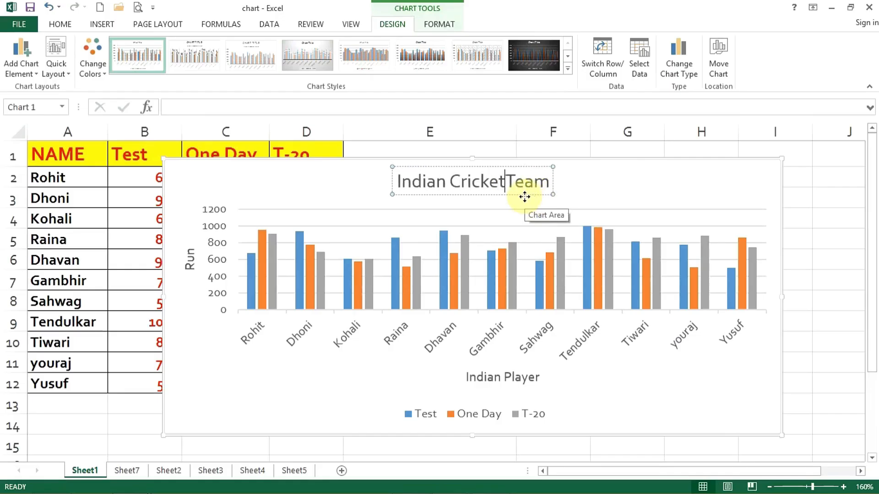
{"action": "left_click", "coordinate": [343, 173]}
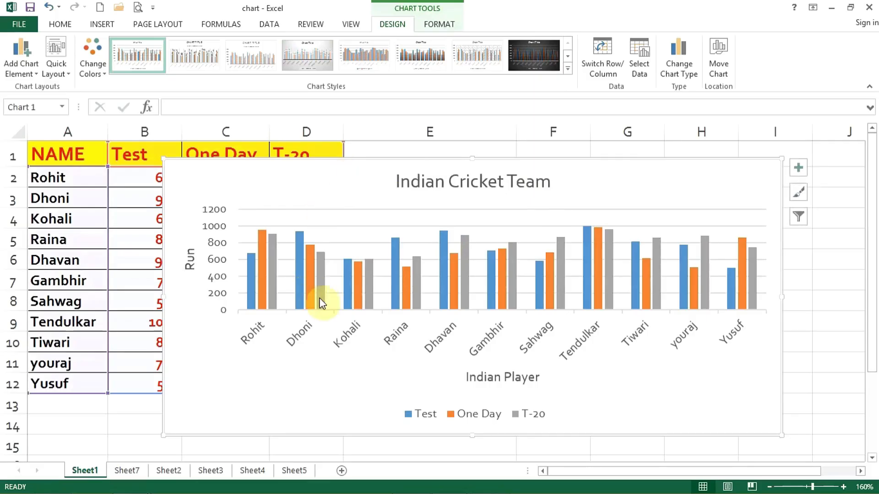
Add a data table with legend keys to the chart and remove it again
{"action": "left_click", "coordinate": [20, 57]}
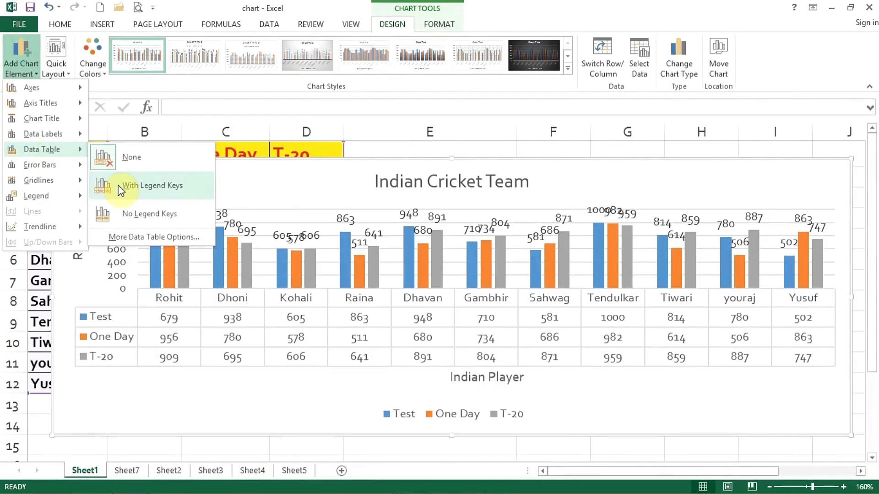
{"action": "left_click", "coordinate": [120, 186]}
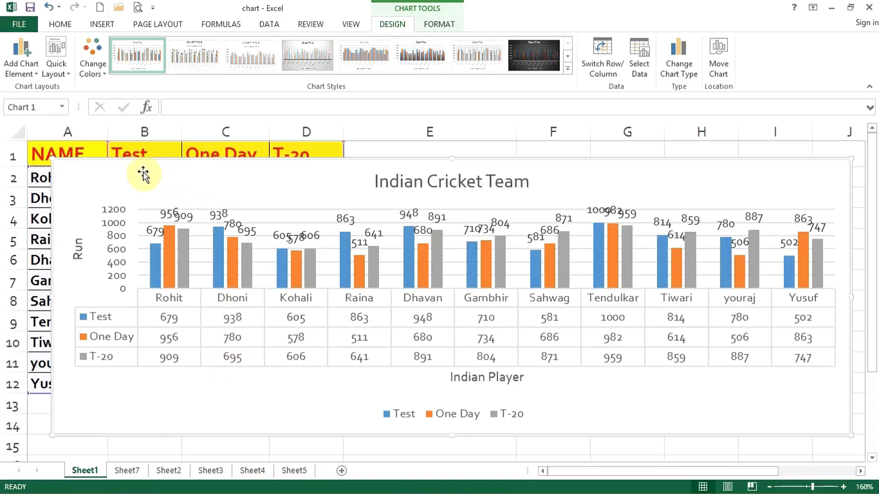
{"action": "left_click", "coordinate": [23, 66]}
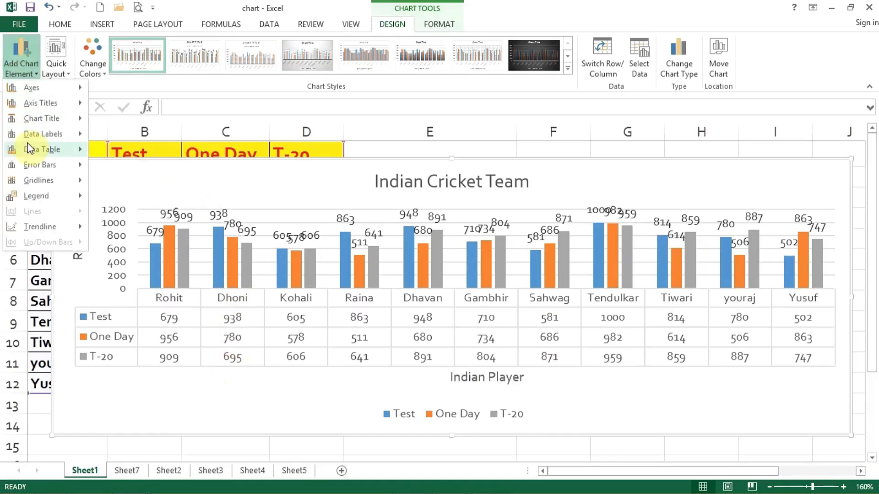
{"action": "mouse_move", "coordinate": [35, 147]}
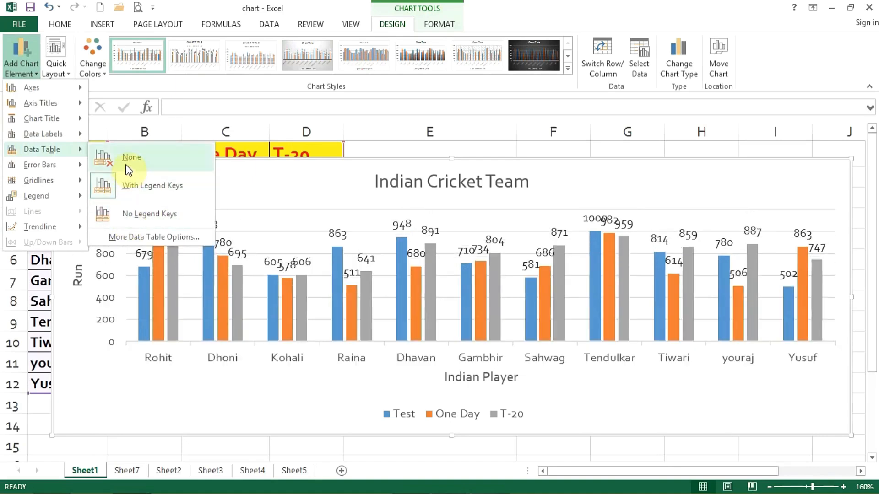
{"action": "left_click", "coordinate": [128, 168]}
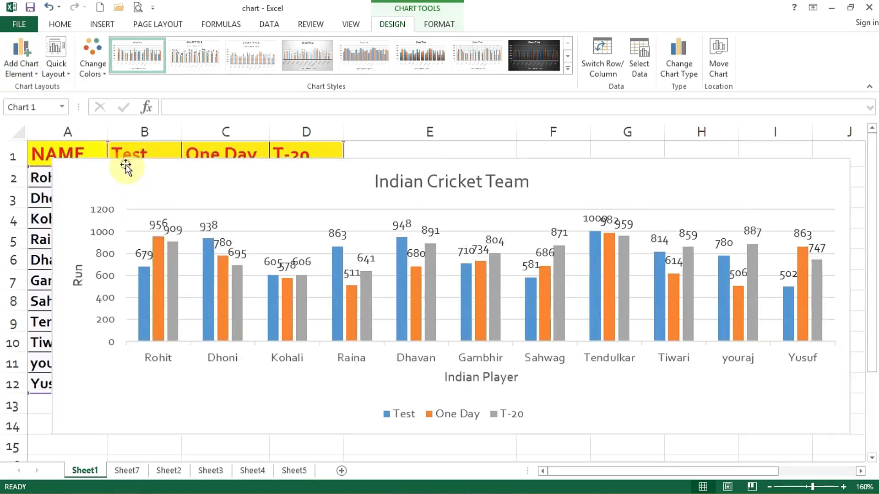
Remove the data labels from the chart's columns
{"action": "left_click", "coordinate": [26, 75]}
{"action": "mouse_move", "coordinate": [89, 136]}
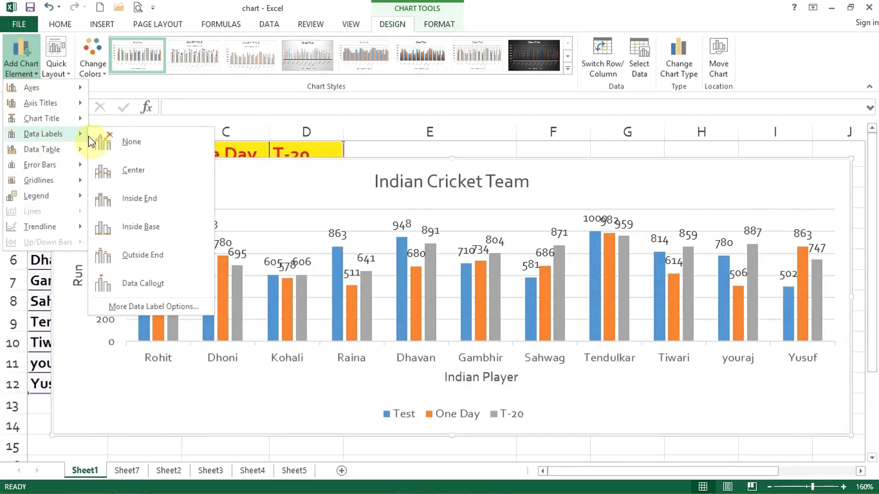
{"action": "left_click", "coordinate": [130, 141]}
Add standard error bars to the chart's columns and remove them again
{"action": "left_click", "coordinate": [21, 57]}
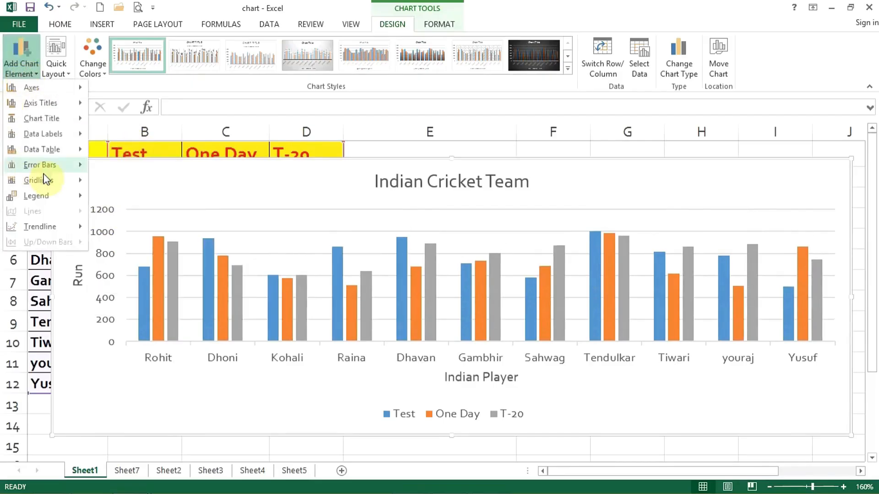
{"action": "mouse_move", "coordinate": [53, 170]}
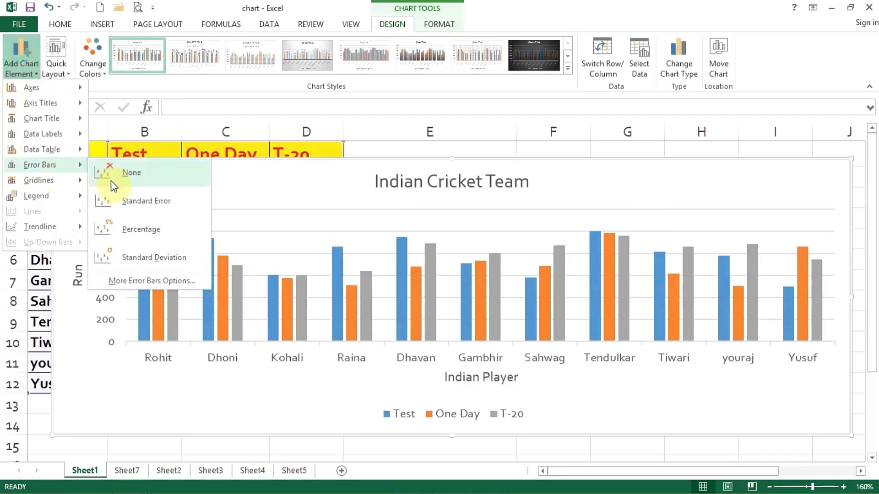
{"action": "left_click", "coordinate": [115, 202]}
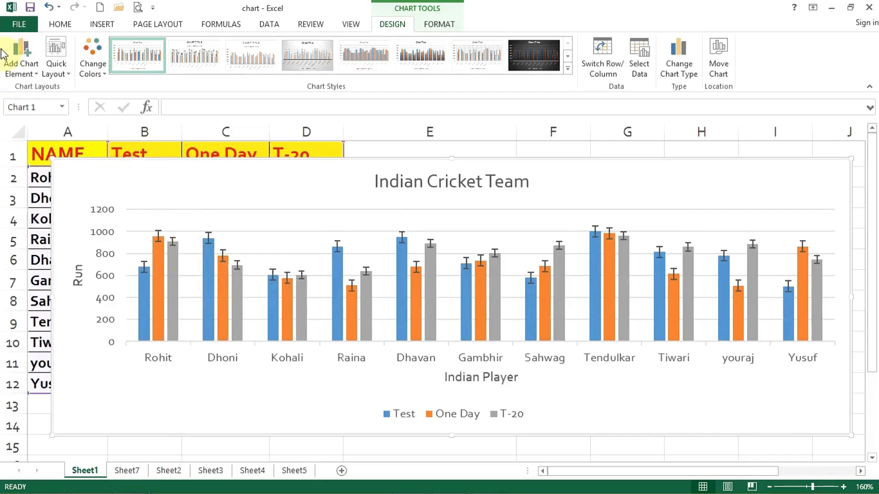
{"action": "left_click", "coordinate": [12, 67]}
{"action": "mouse_move", "coordinate": [45, 167]}
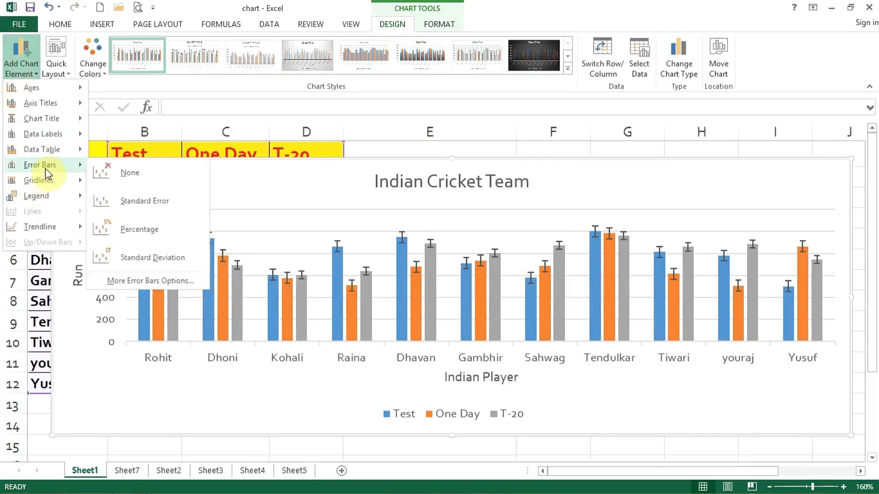
{"action": "left_click", "coordinate": [125, 171]}
Hide the chart's primary major horizontal gridlines
{"action": "left_click", "coordinate": [24, 62]}
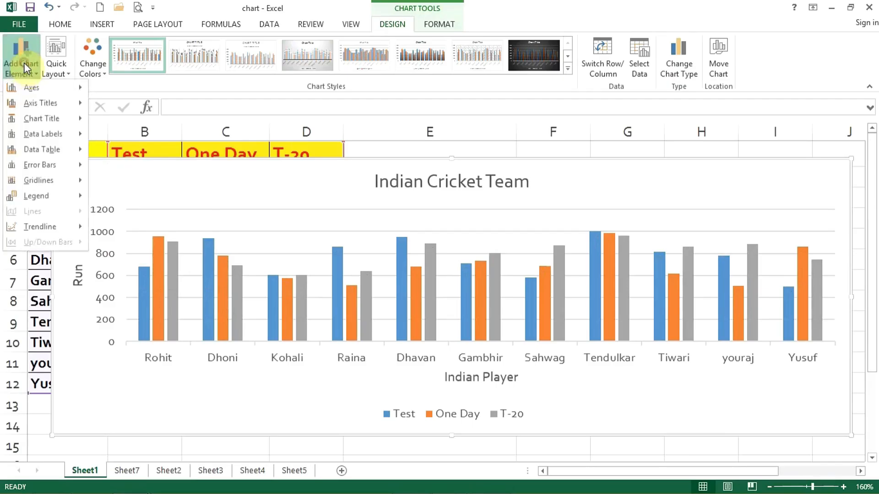
{"action": "mouse_move", "coordinate": [50, 182]}
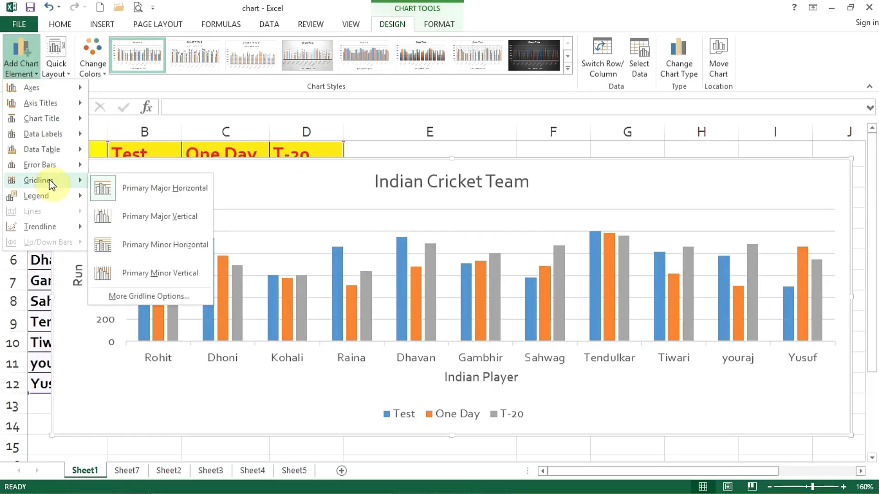
{"action": "left_click", "coordinate": [287, 217]}
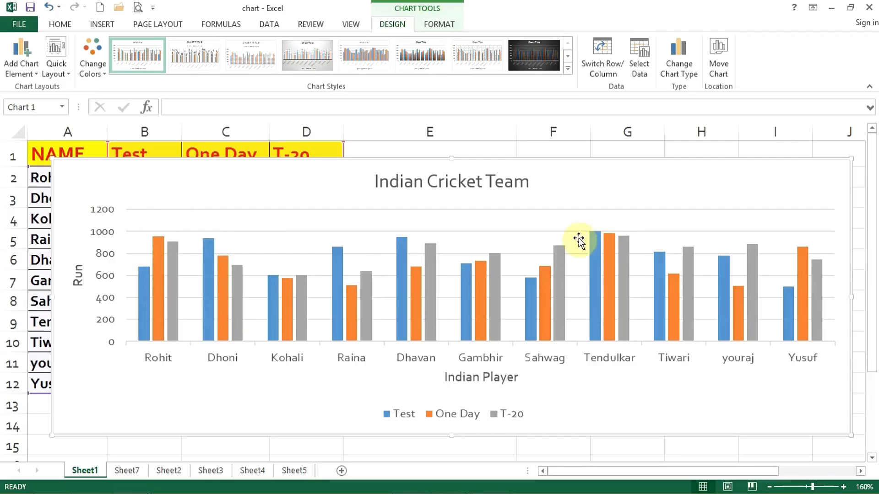
{"action": "mouse_move", "coordinate": [591, 233]}
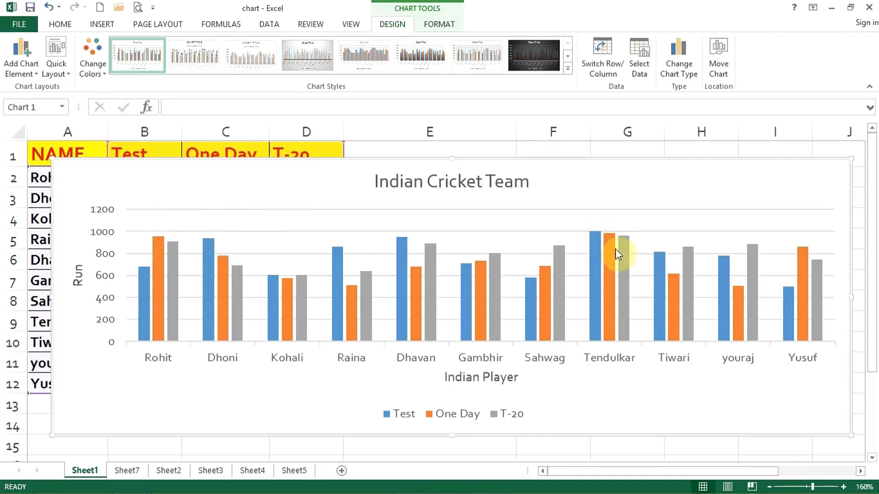
{"action": "left_click", "coordinate": [25, 70]}
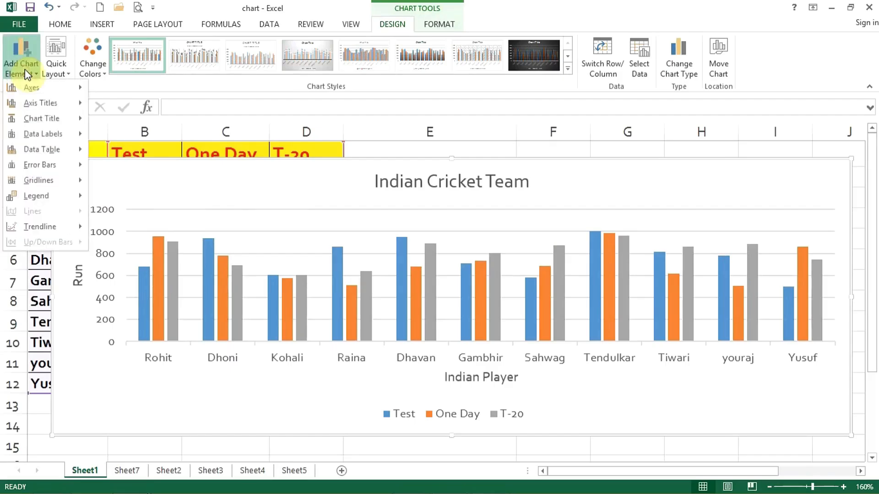
{"action": "mouse_move", "coordinate": [33, 178]}
{"action": "left_click", "coordinate": [119, 191]}
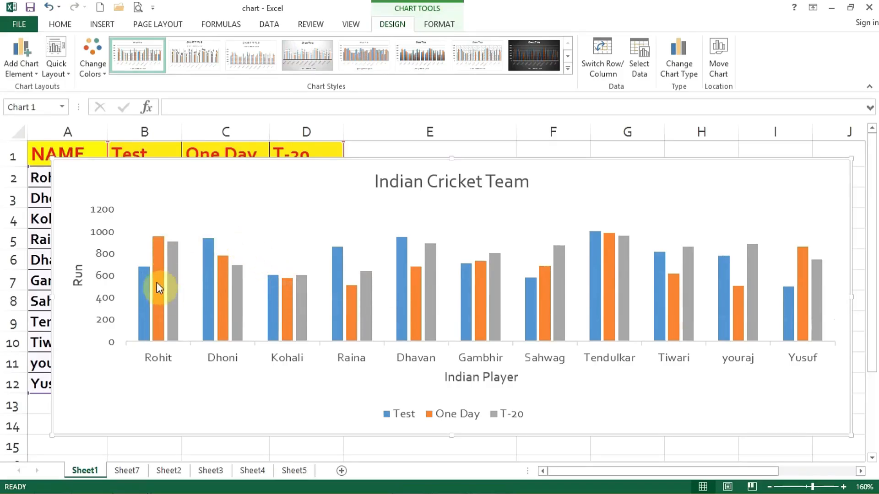
Add primary major vertical gridlines to the chart
{"action": "left_click", "coordinate": [28, 76]}
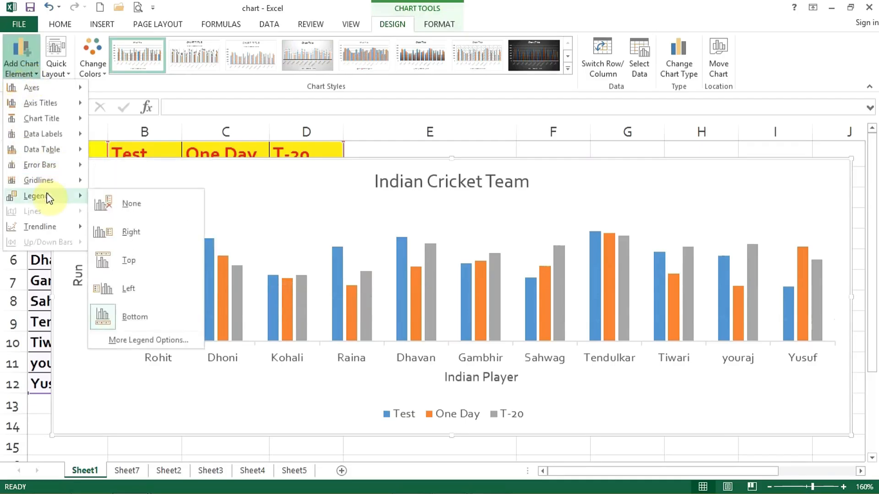
{"action": "mouse_move", "coordinate": [58, 184]}
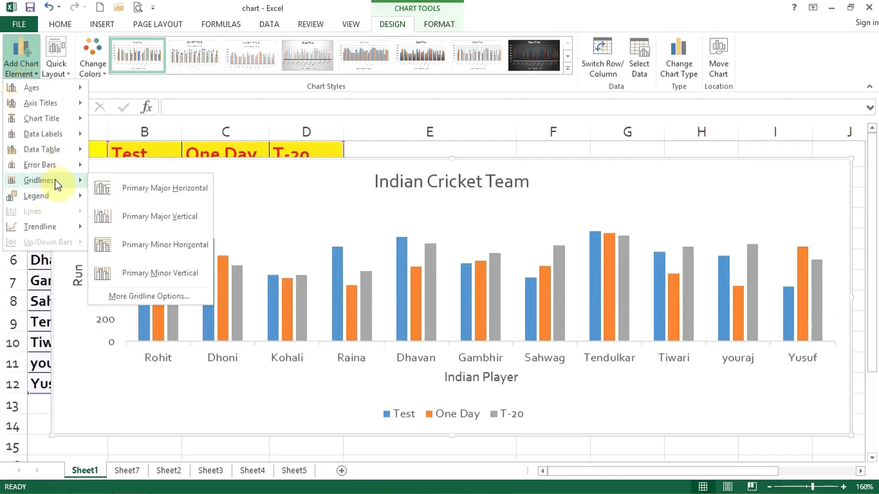
{"action": "left_click", "coordinate": [147, 217]}
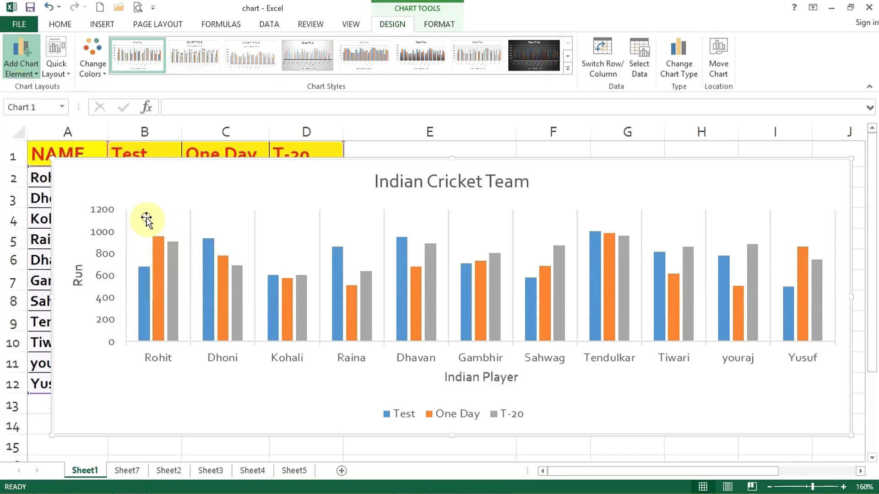
Show the chart's primary major horizontal gridlines again
{"action": "left_click", "coordinate": [26, 55]}
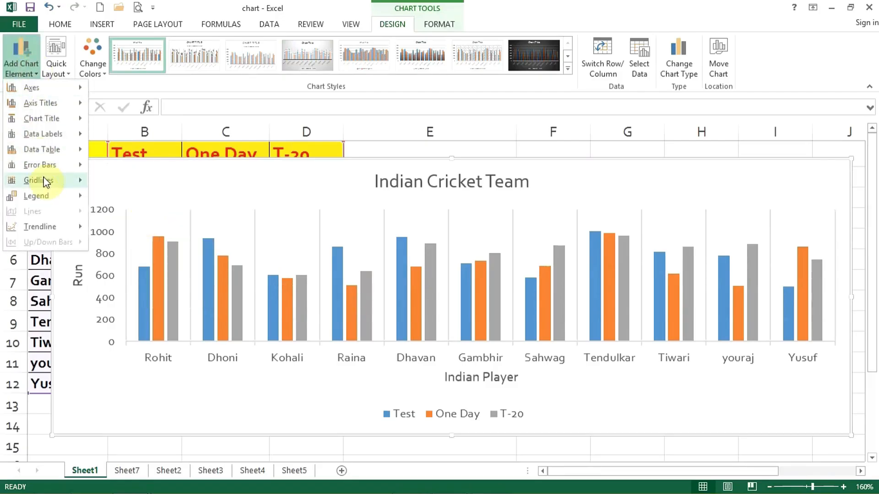
{"action": "mouse_move", "coordinate": [18, 179]}
{"action": "left_click", "coordinate": [156, 191]}
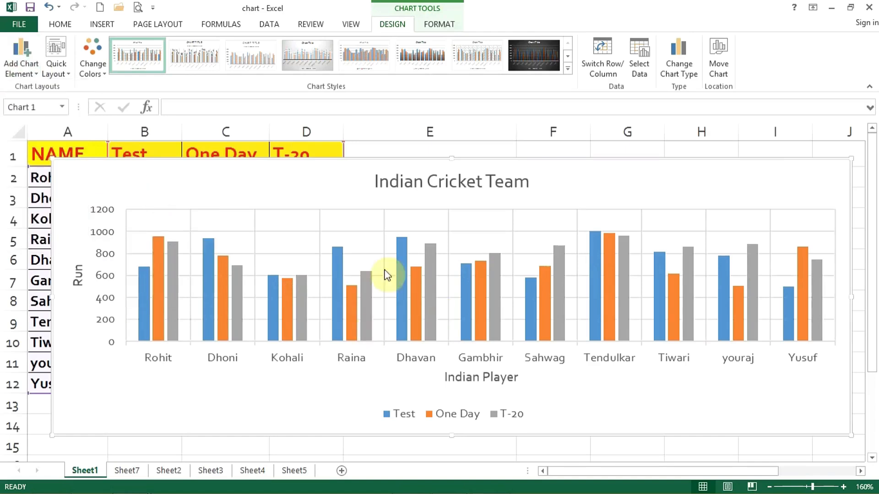
Add primary minor horizontal gridlines to the chart
{"action": "left_click", "coordinate": [26, 67]}
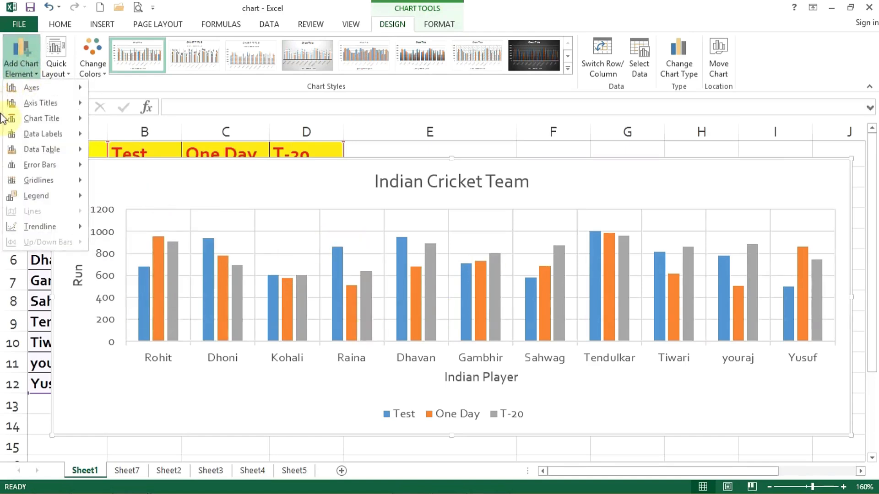
{"action": "mouse_move", "coordinate": [45, 180]}
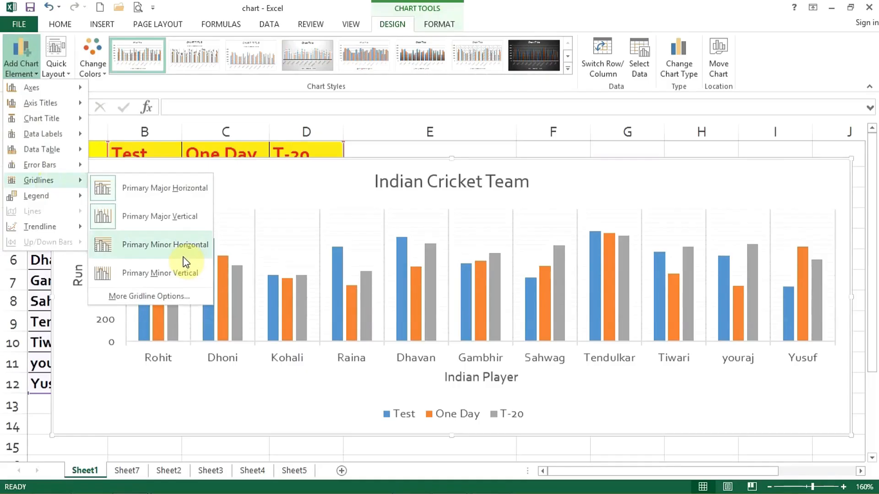
{"action": "left_click", "coordinate": [177, 245]}
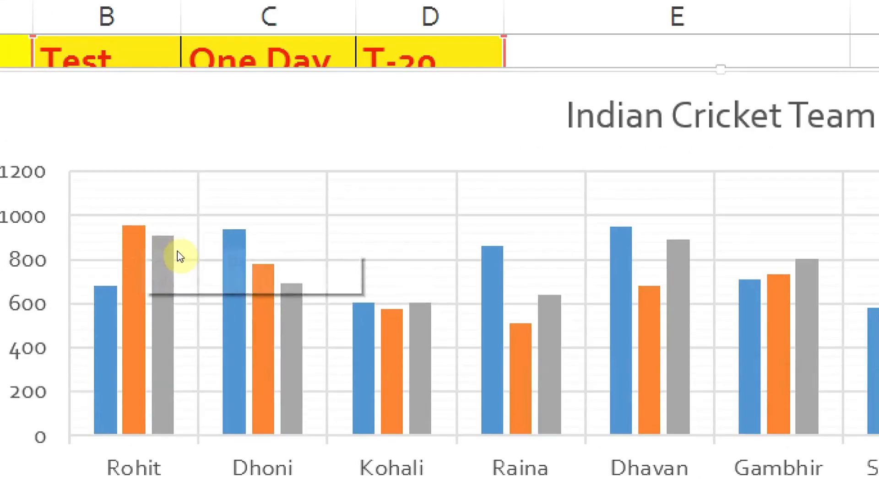
{"action": "mouse_move", "coordinate": [360, 282]}
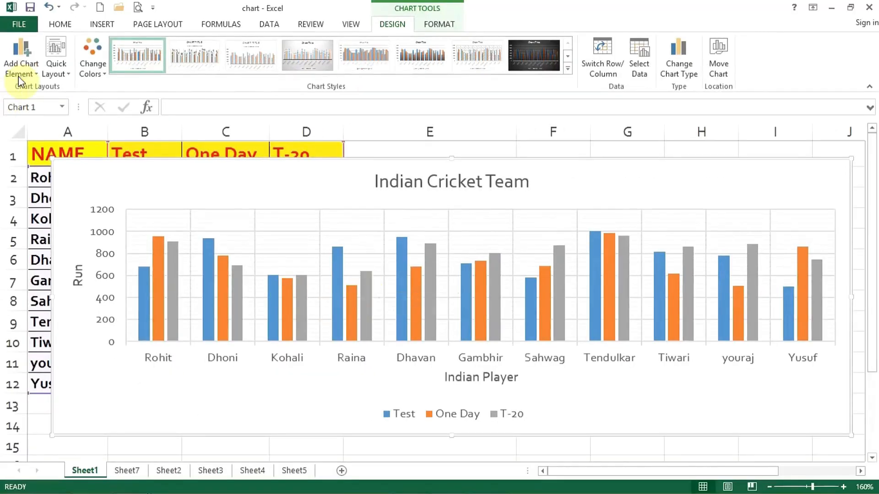
{"action": "left_click", "coordinate": [21, 72]}
{"action": "mouse_move", "coordinate": [55, 198]}
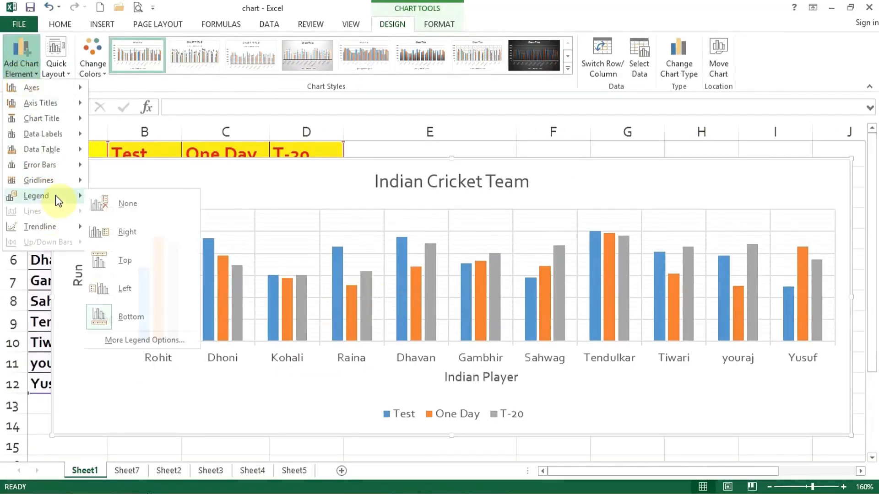
{"action": "left_click", "coordinate": [106, 373]}
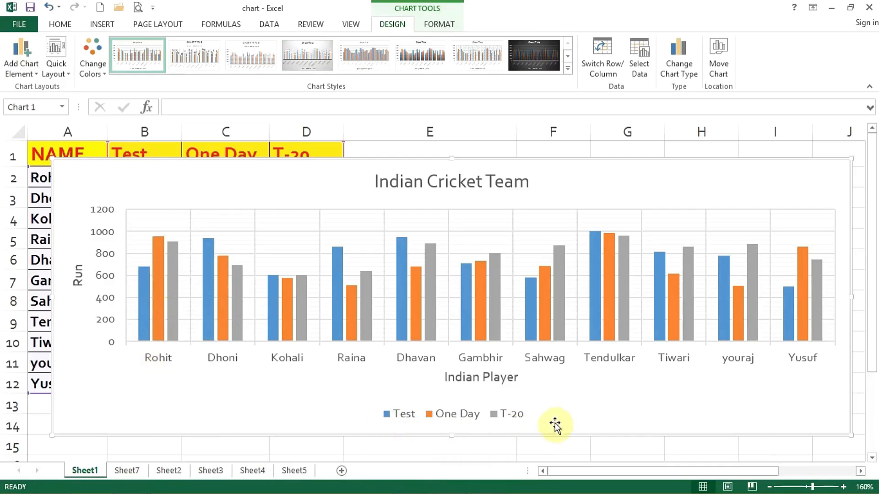
Remove the legend from the chart
{"action": "left_click", "coordinate": [22, 69]}
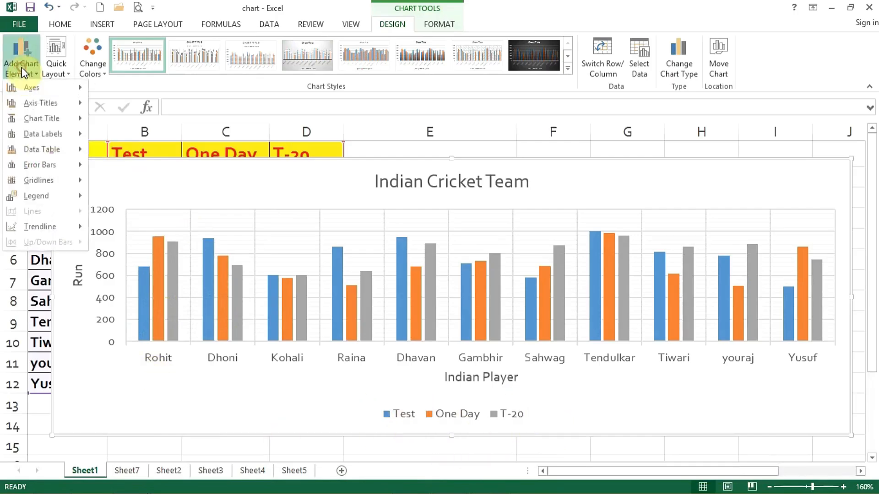
{"action": "mouse_move", "coordinate": [42, 202]}
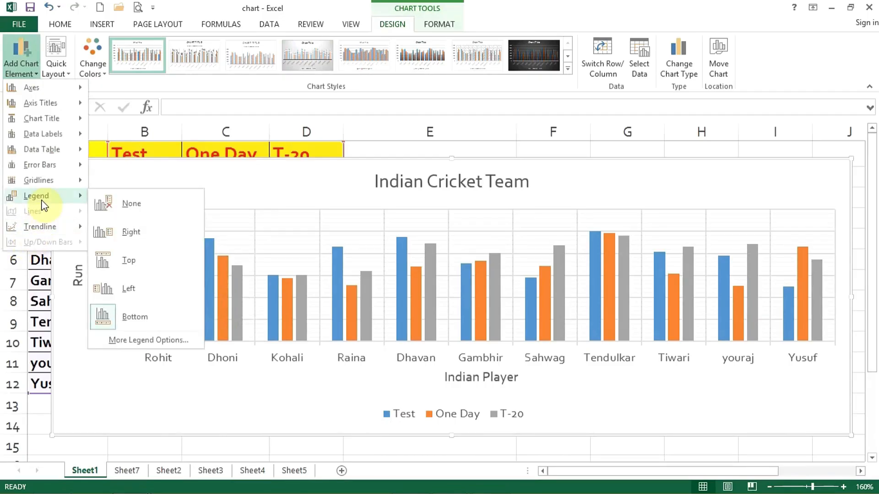
{"action": "left_click", "coordinate": [105, 202]}
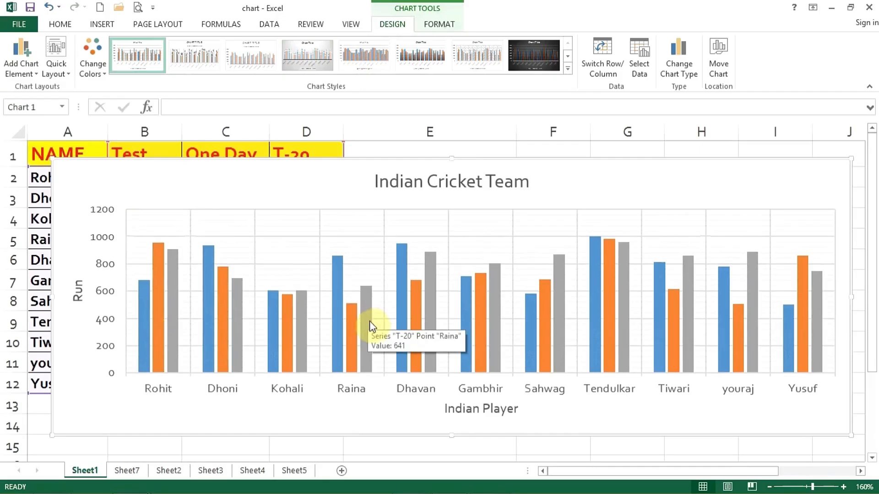
{"action": "mouse_move", "coordinate": [408, 294]}
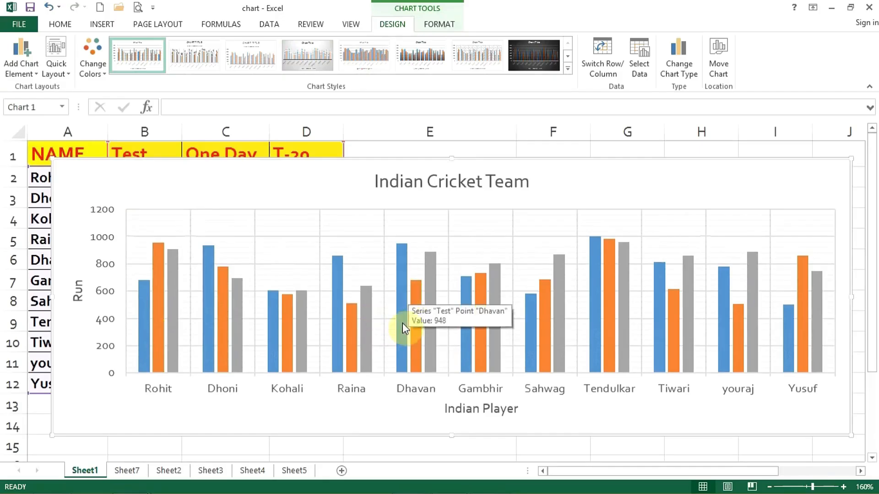
Show the chart's legend again, placed to the right of the plot area
{"action": "left_click", "coordinate": [14, 71]}
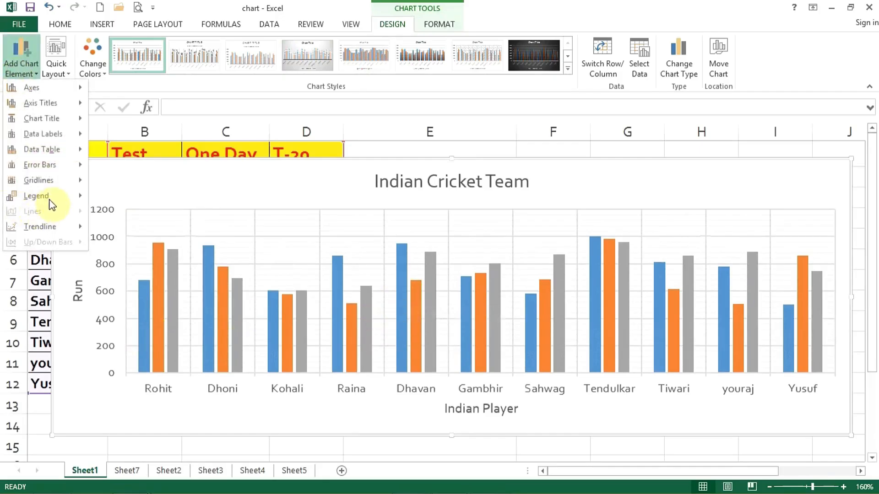
{"action": "mouse_move", "coordinate": [55, 192]}
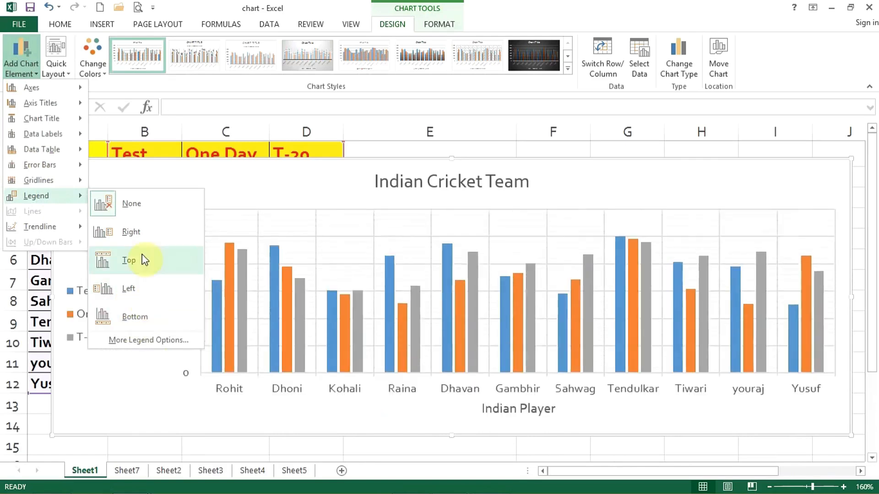
{"action": "left_click", "coordinate": [136, 237]}
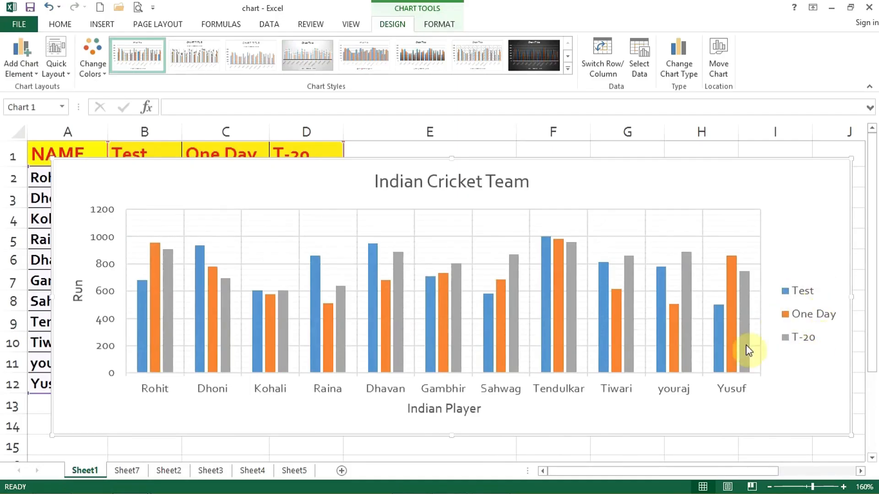
{"action": "left_click", "coordinate": [32, 68]}
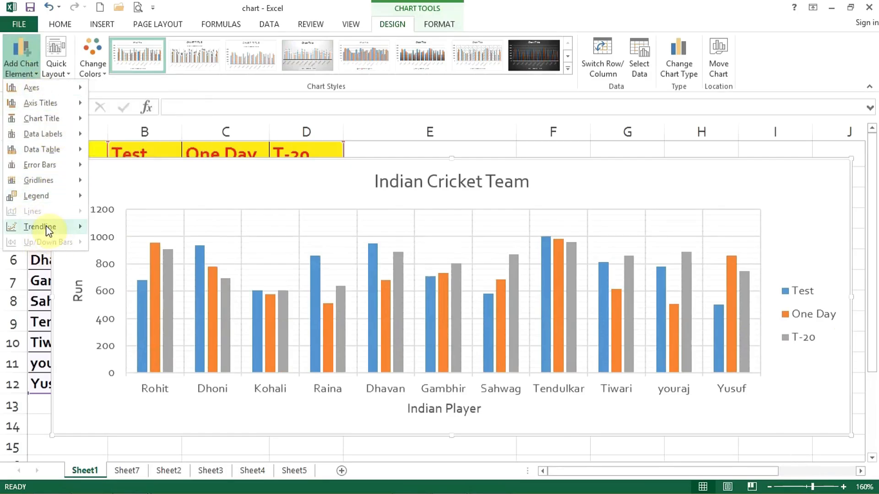
{"action": "mouse_move", "coordinate": [49, 230]}
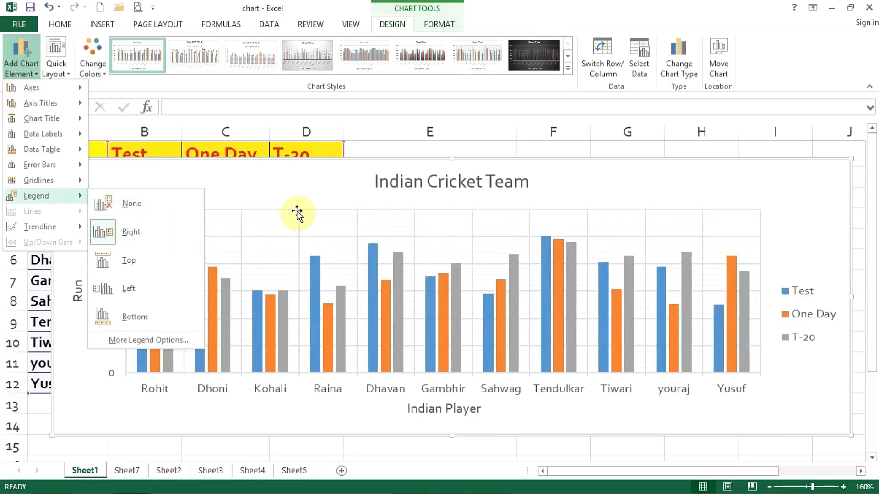
{"action": "left_click", "coordinate": [313, 191]}
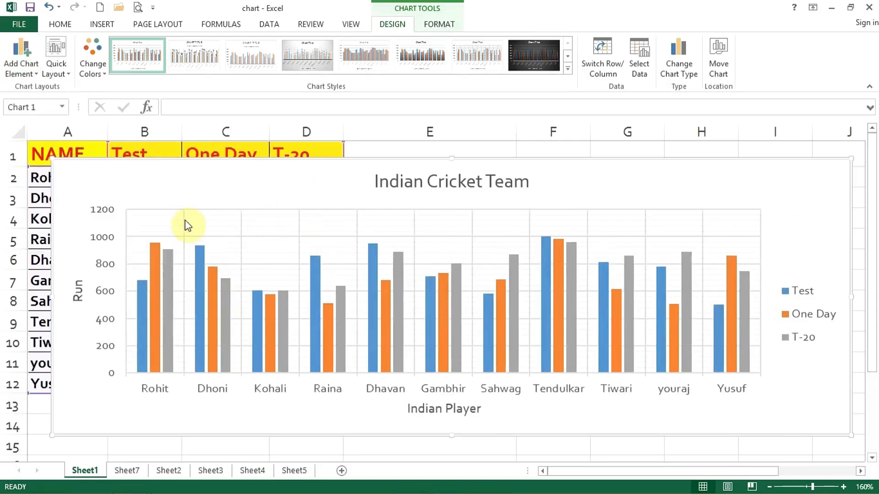
{"action": "mouse_move", "coordinate": [221, 288]}
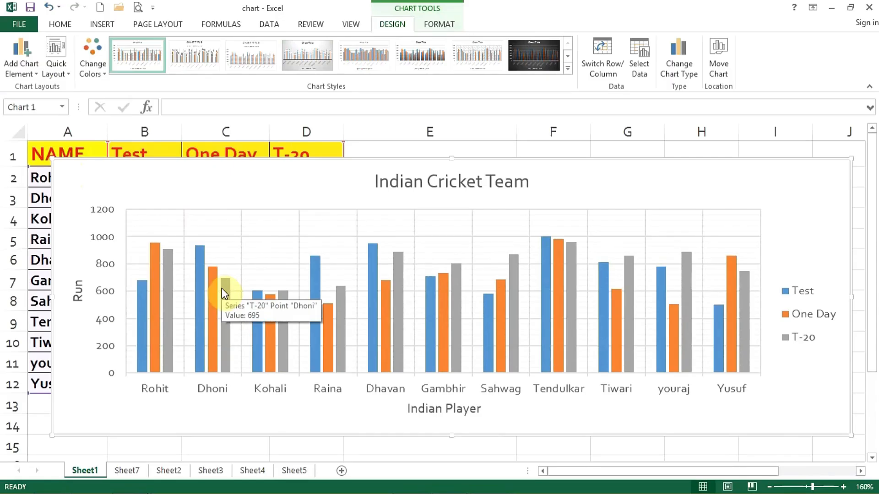
Try the chart's quick layouts, applying Layout 2 with data labels and Layout 5 with a data table
{"action": "left_click", "coordinate": [61, 74]}
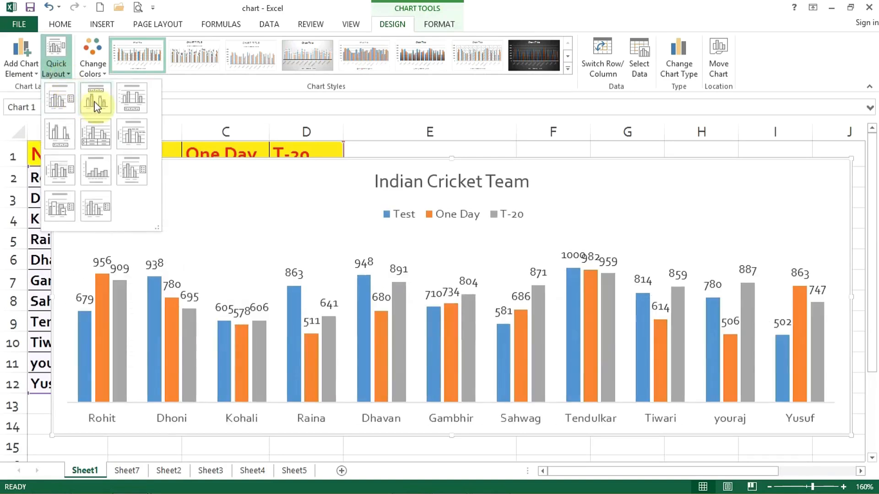
{"action": "left_click", "coordinate": [95, 101]}
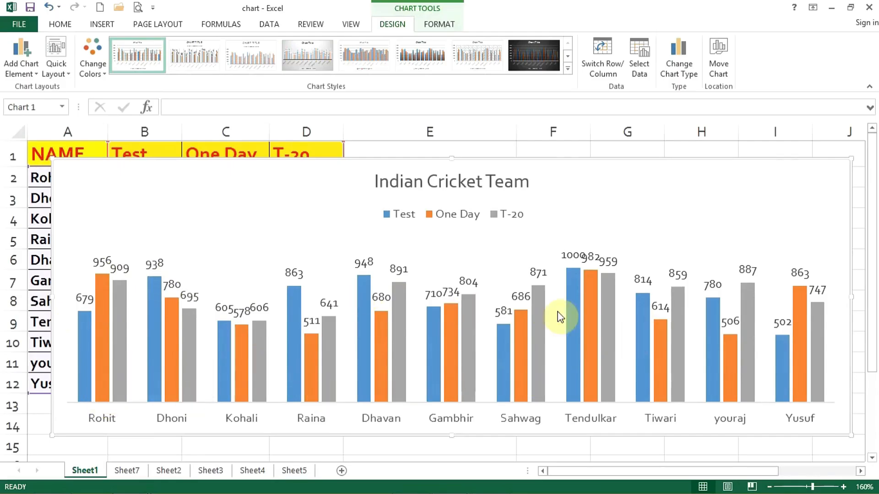
{"action": "left_click", "coordinate": [51, 66]}
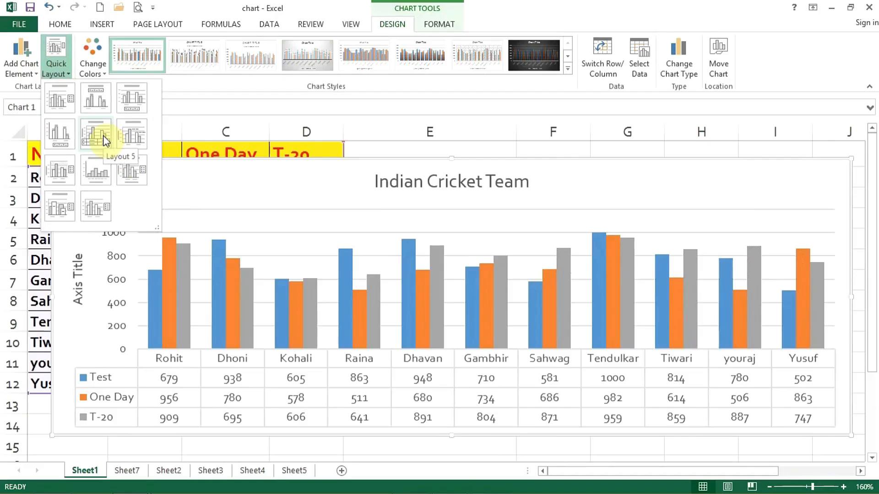
{"action": "left_click", "coordinate": [106, 140]}
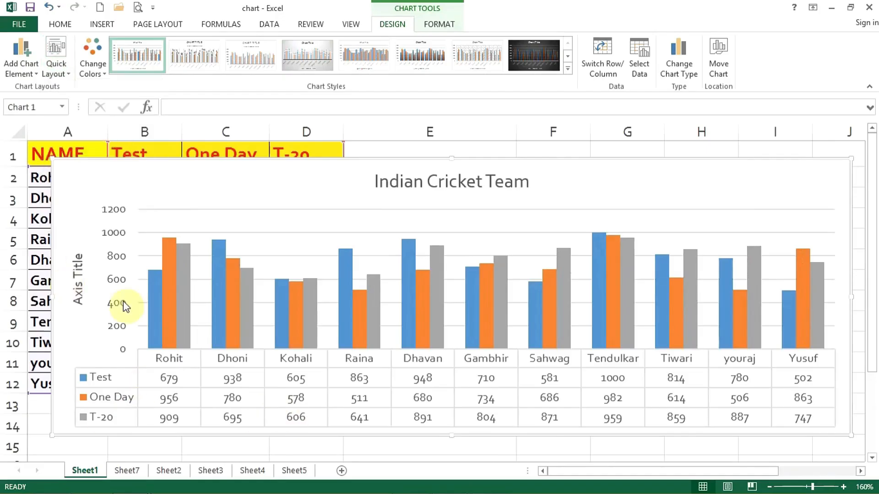
Apply quick layout Layout 10, with overlapping columns and data labels on the last series only, to the chart
{"action": "left_click", "coordinate": [54, 69]}
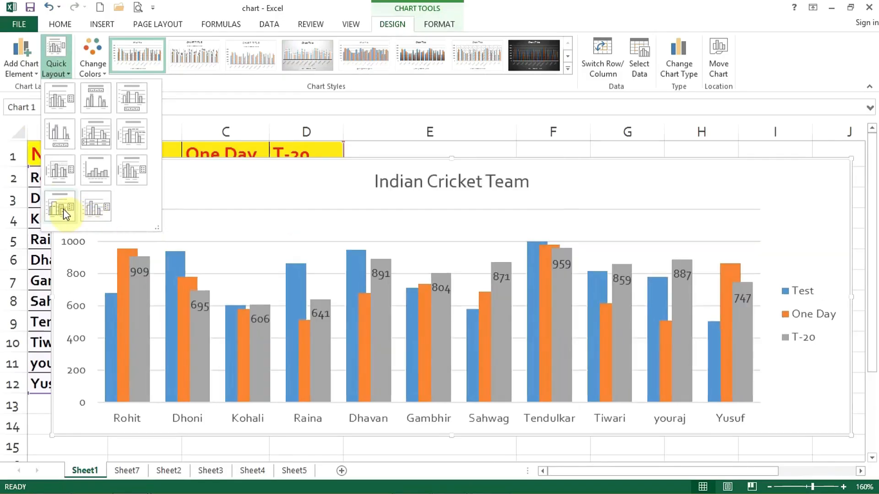
{"action": "left_click", "coordinate": [63, 209]}
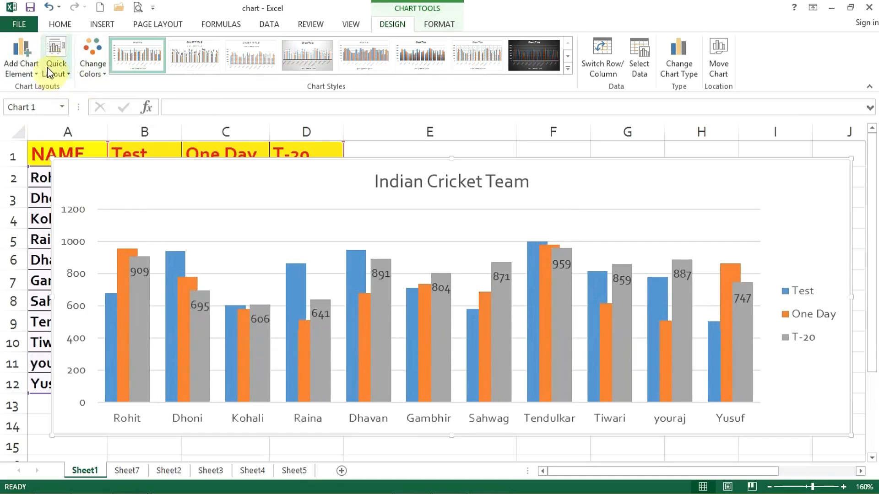
Recolour the chart with the colourful orange, gold and green palette and apply the chart style with the dark grey background
{"action": "left_click", "coordinate": [85, 72]}
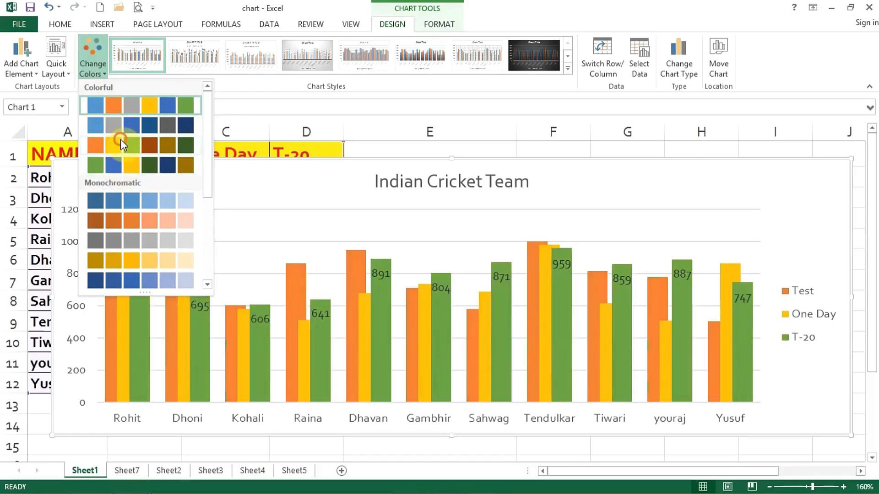
{"action": "left_click", "coordinate": [120, 141]}
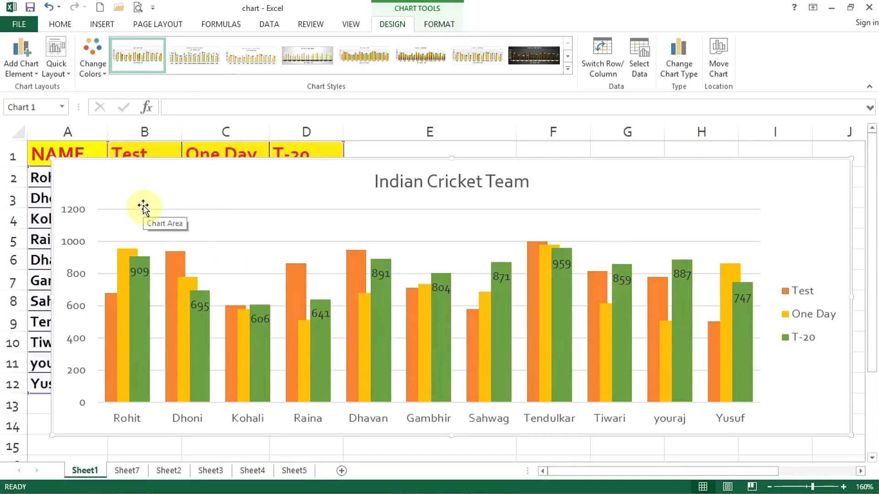
{"action": "left_click", "coordinate": [568, 70]}
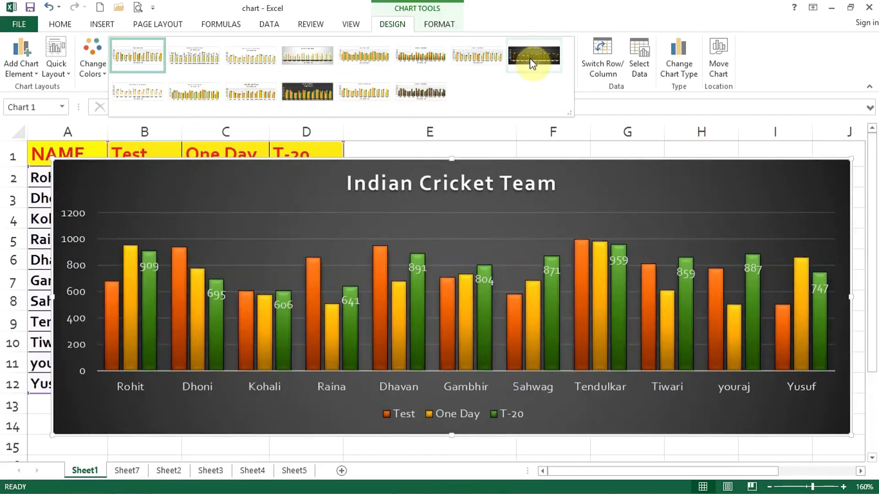
{"action": "left_click", "coordinate": [529, 58]}
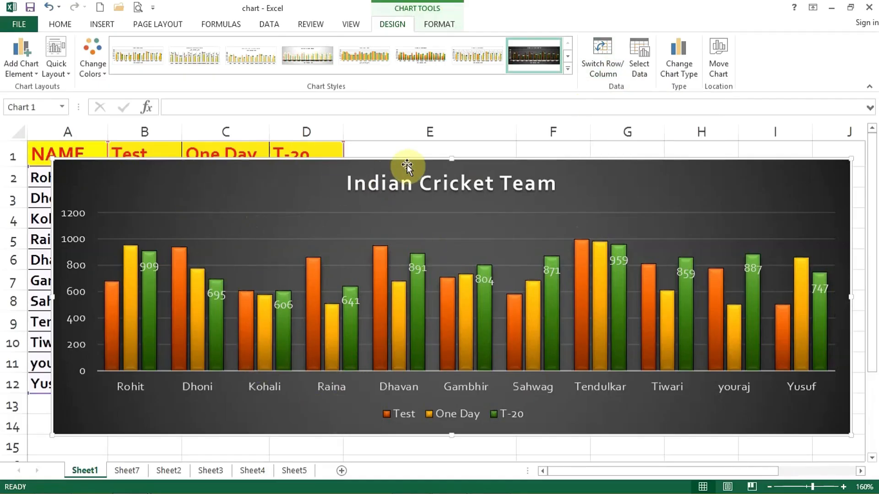
Move the chart off the score table and examine the format headings in B1:D1 and the player names in A2:A12
{"action": "left_click_drag", "start_coordinate": [423, 166], "coordinate": [742, 162]}
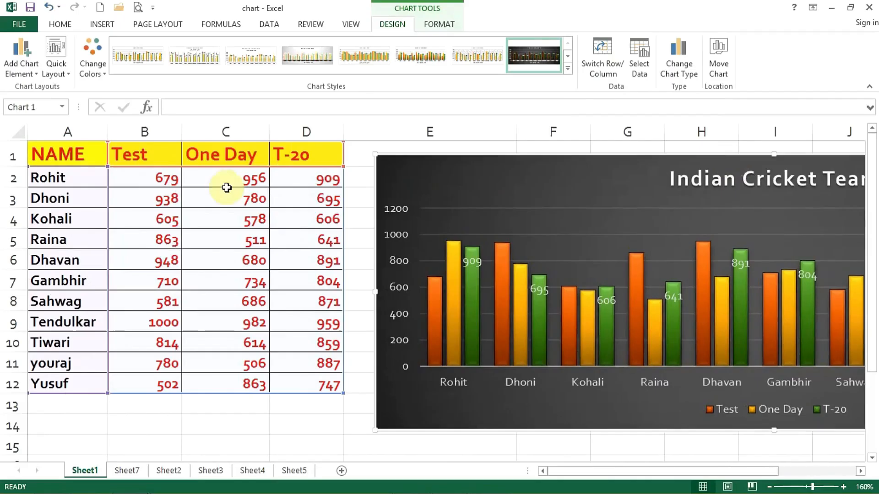
{"action": "left_click", "coordinate": [87, 157]}
{"action": "left_click_drag", "start_coordinate": [127, 157], "coordinate": [305, 158]}
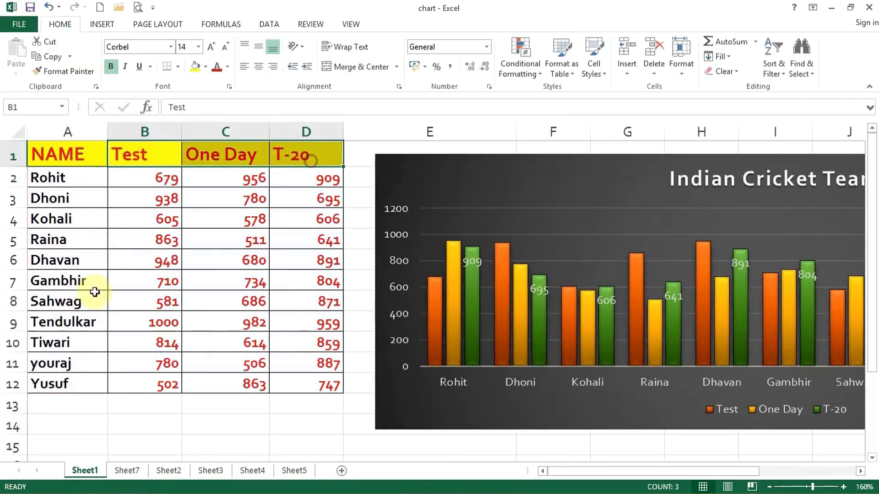
{"action": "left_click_drag", "start_coordinate": [44, 178], "coordinate": [48, 377]}
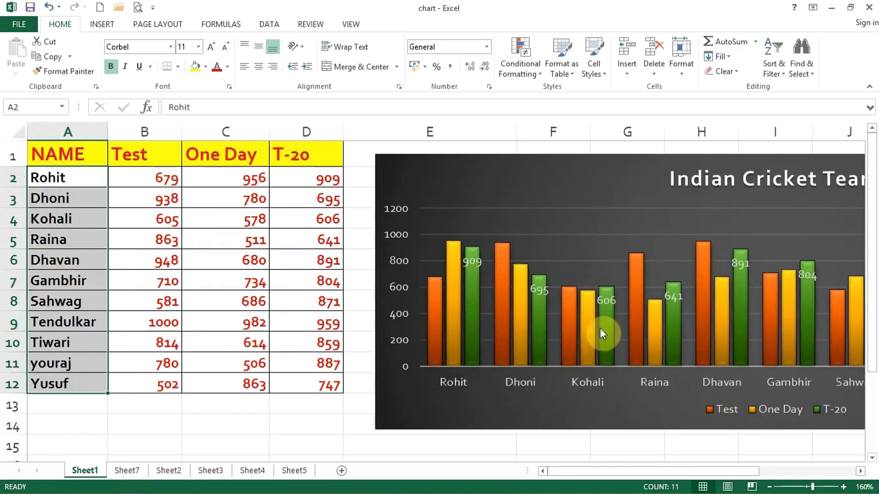
Move the chart back over the score table so its whole width fits in the visible sheet area
{"action": "left_click_drag", "start_coordinate": [558, 184], "coordinate": [108, 206]}
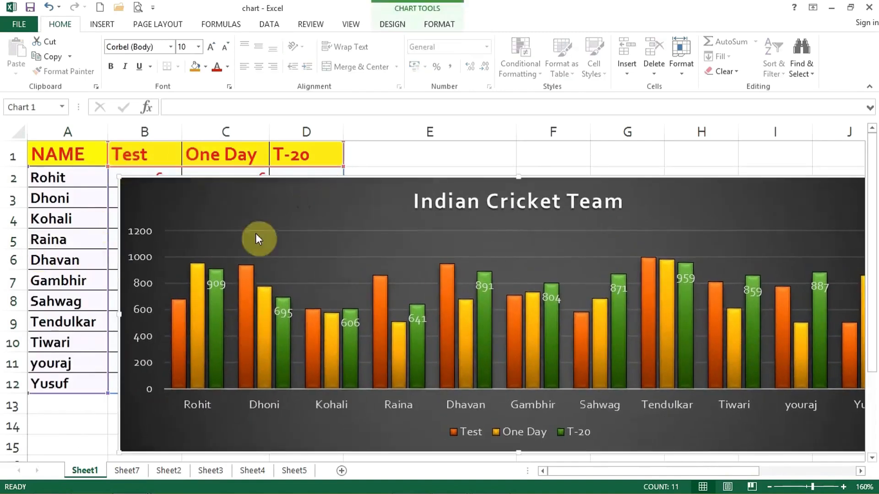
{"action": "left_click_drag", "start_coordinate": [372, 212], "coordinate": [290, 192]}
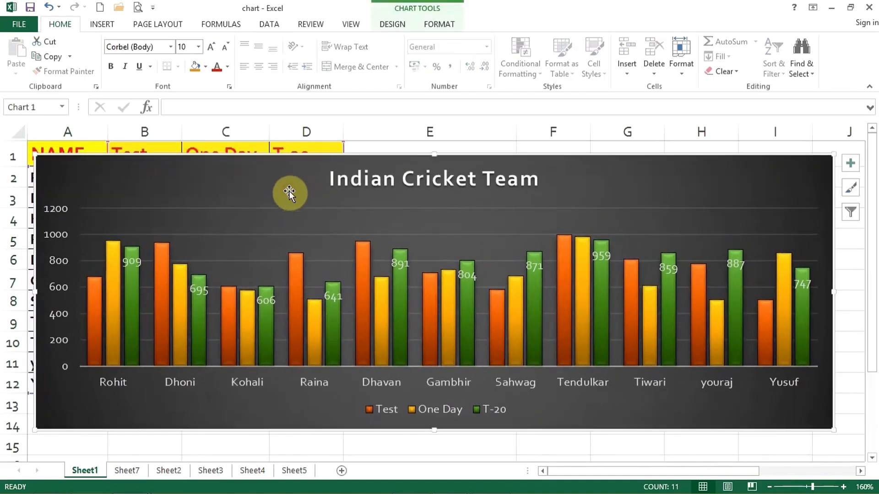
Switch the chart's rows and columns so the players become the series, and switch them back again
{"action": "left_click", "coordinate": [392, 22]}
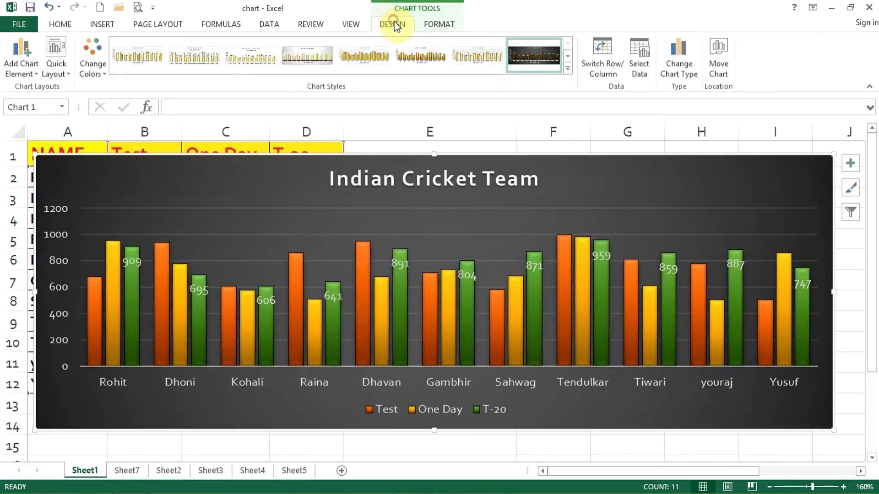
{"action": "left_click", "coordinate": [600, 59]}
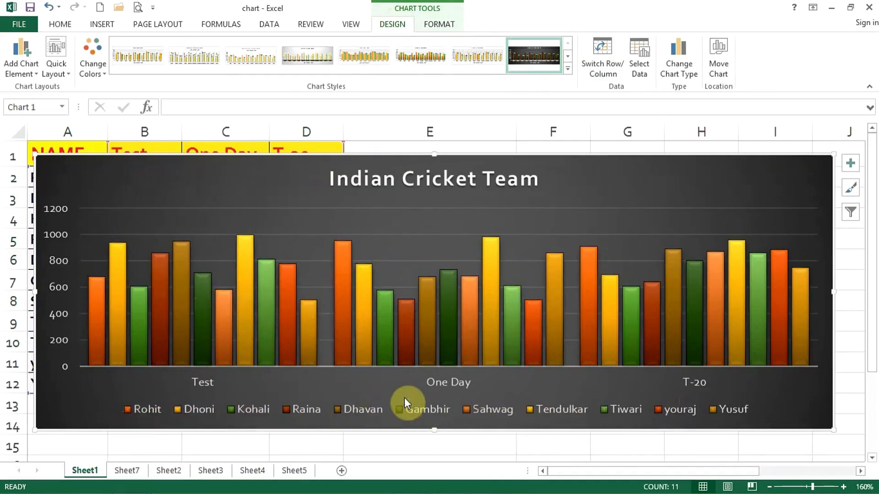
{"action": "left_click", "coordinate": [602, 64]}
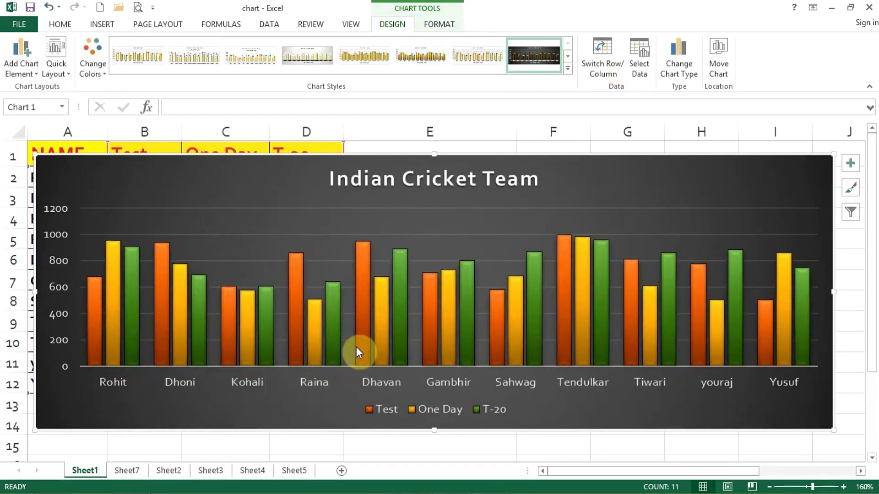
Switch the chart's rows and columns so the players become the series, and move the chart clear of the score table
{"action": "left_click", "coordinate": [611, 59]}
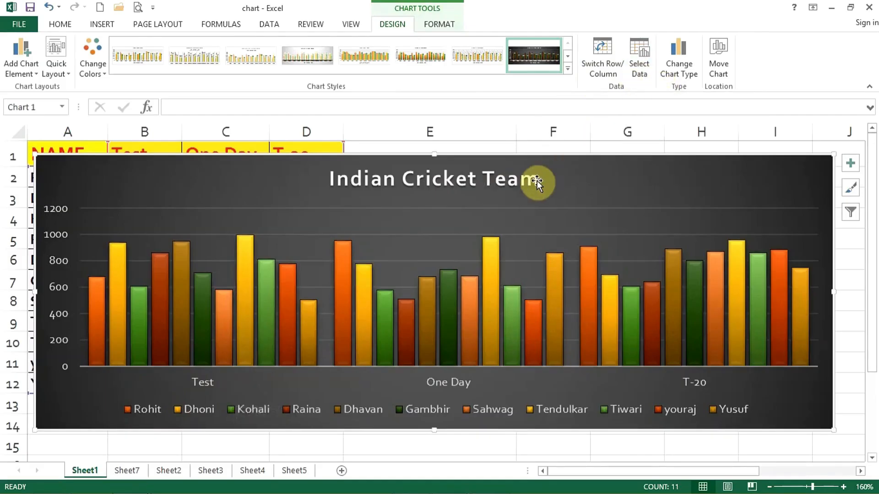
{"action": "left_click_drag", "start_coordinate": [551, 187], "coordinate": [596, 197]}
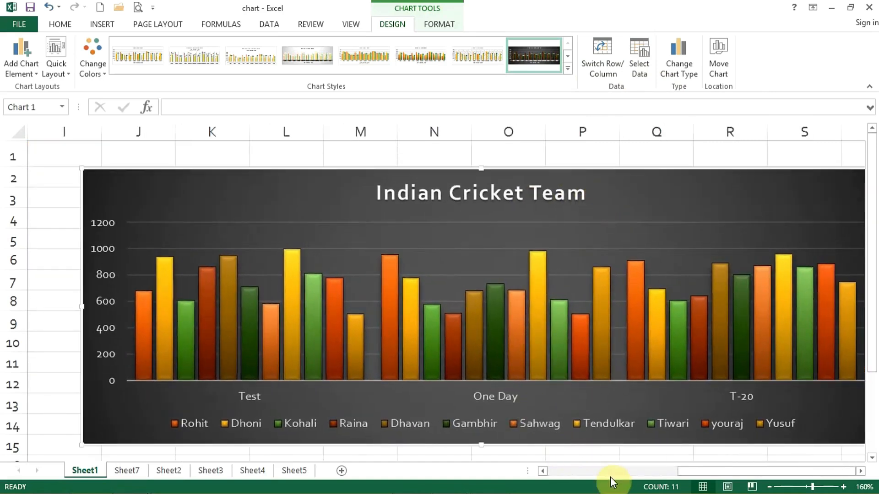
{"action": "left_click", "coordinate": [611, 476]}
{"action": "left_click", "coordinate": [603, 472]}
{"action": "left_click_drag", "start_coordinate": [818, 182], "coordinate": [601, 195]}
Enter the heading "Team A" in cell E1 beside the T-20 heading
{"action": "left_click", "coordinate": [429, 155]}
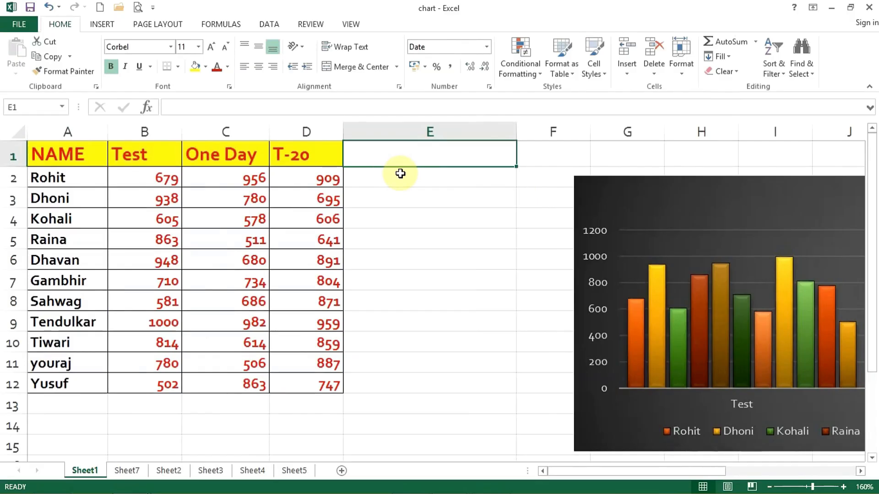
{"action": "type", "text": "Team A"}
{"action": "key", "text": "Return"}
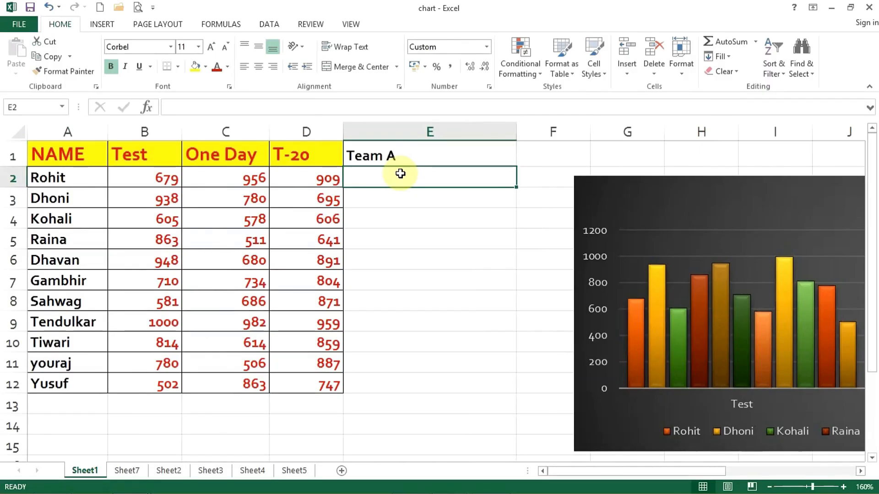
Fill E2:E12 with =RANDBETWEEN(500,1000) and fit column E's width to its contents
{"action": "type", "text": "="}
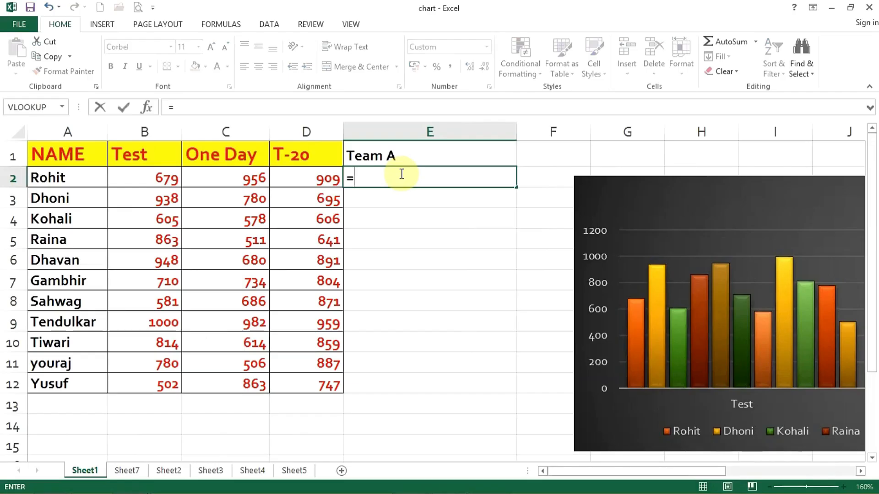
{"action": "type", "text": "Ram"}
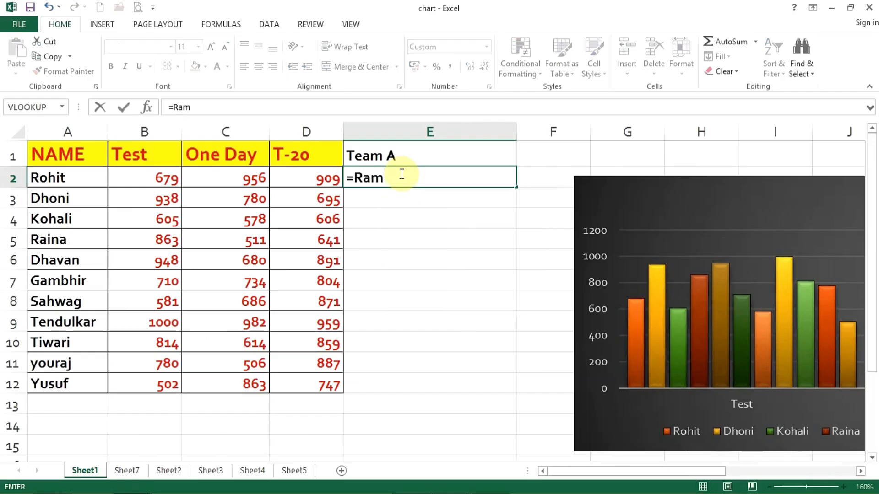
{"action": "key", "text": "BackSpace"}
{"action": "type", "text": "nd"}
{"action": "key", "text": "Down"}
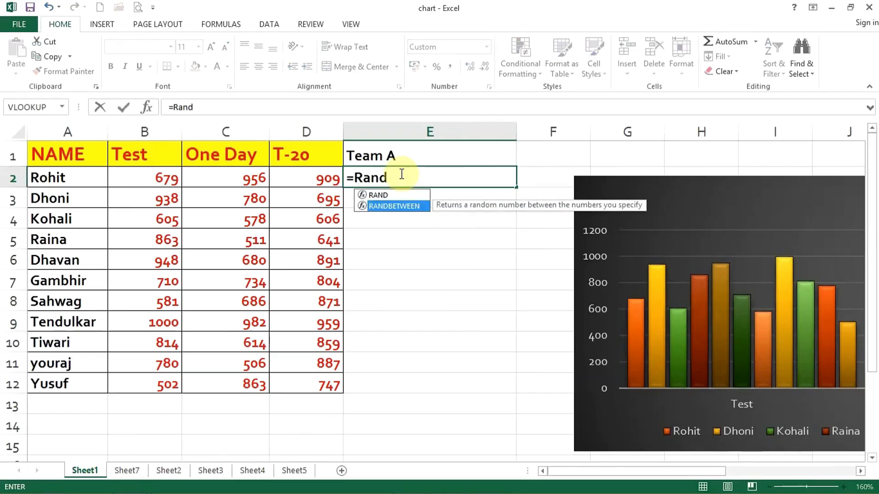
{"action": "key", "text": "Tab"}
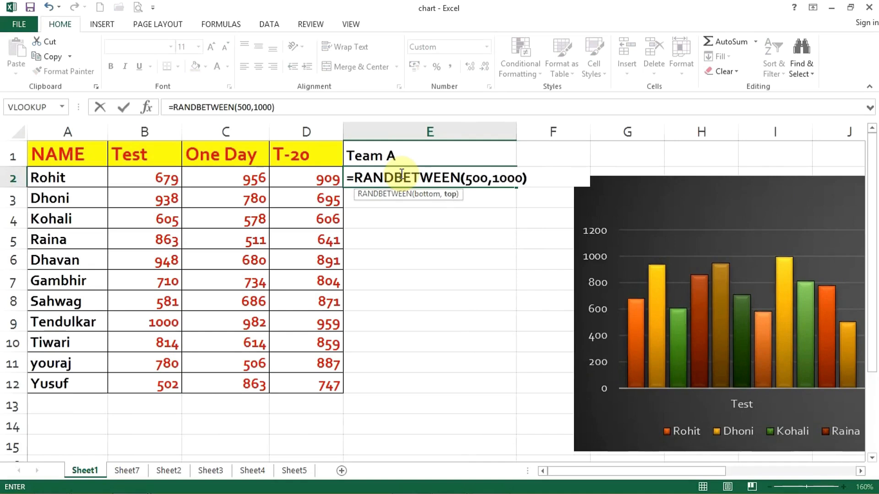
{"action": "key", "text": "ctrl+Return"}
{"action": "double_click", "coordinate": [517, 131]}
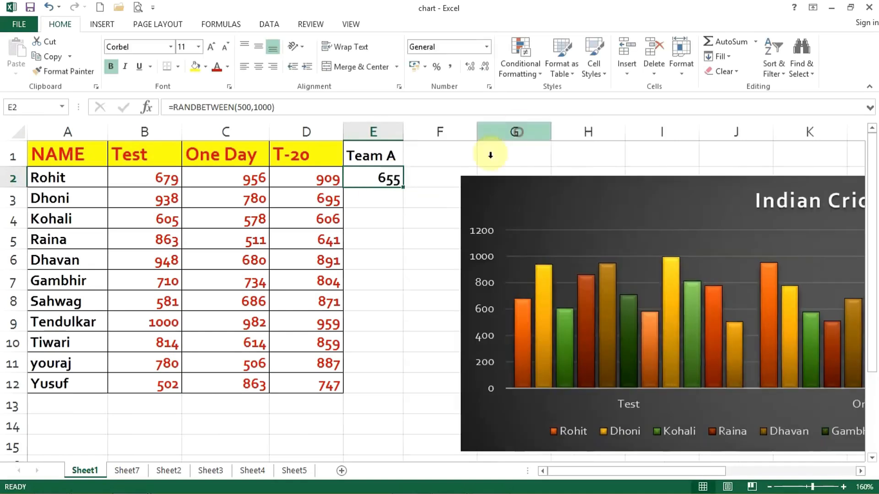
{"action": "double_click", "coordinate": [404, 188]}
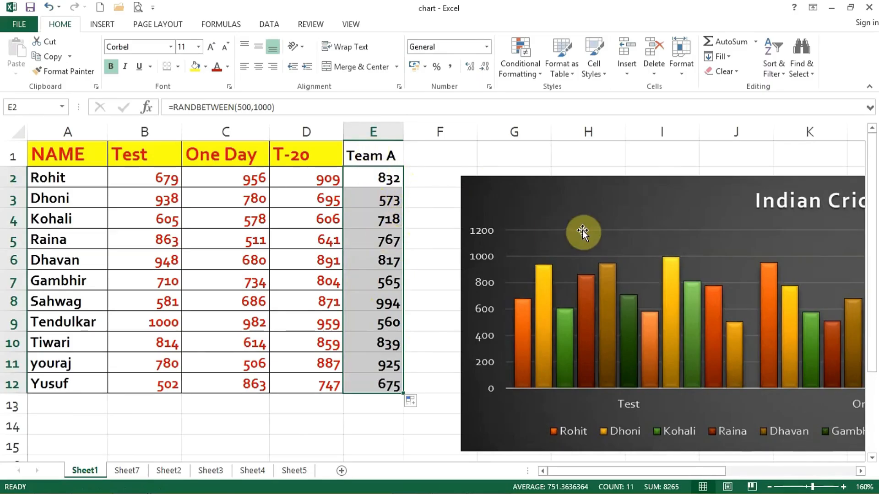
Move the chart back over the score table and switch its rows and columns so the match formats become the series
{"action": "left_click", "coordinate": [588, 215]}
{"action": "left_click_drag", "start_coordinate": [588, 214], "coordinate": [366, 198]}
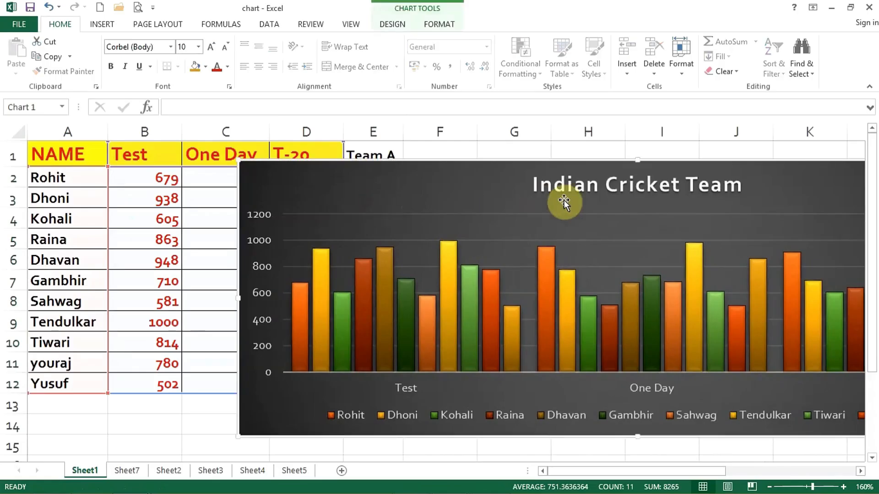
{"action": "left_click_drag", "start_coordinate": [463, 203], "coordinate": [292, 202]}
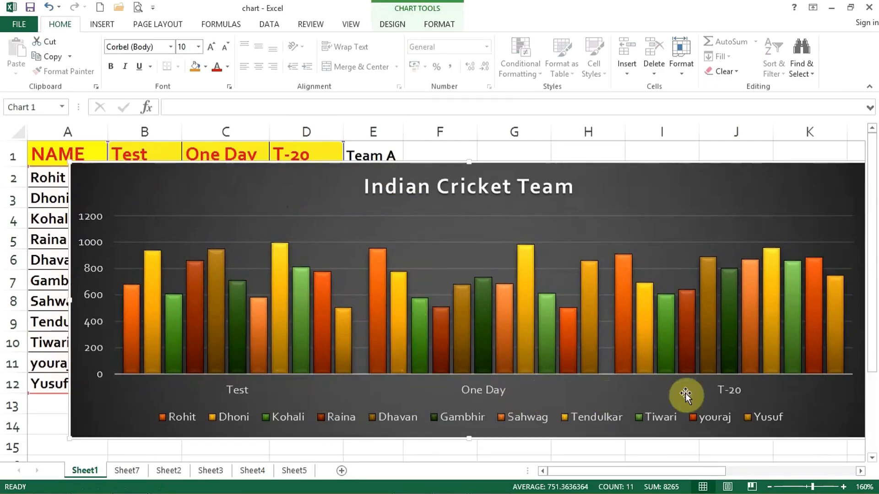
{"action": "left_click", "coordinate": [393, 25]}
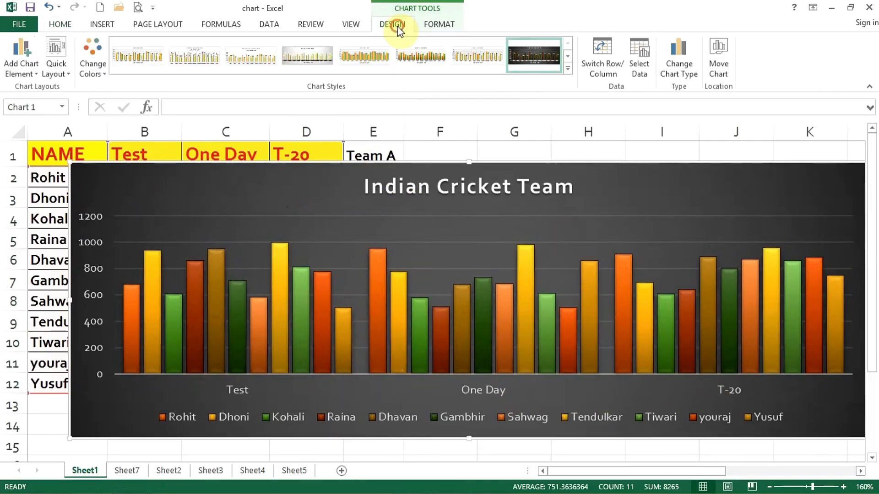
{"action": "left_click", "coordinate": [603, 67]}
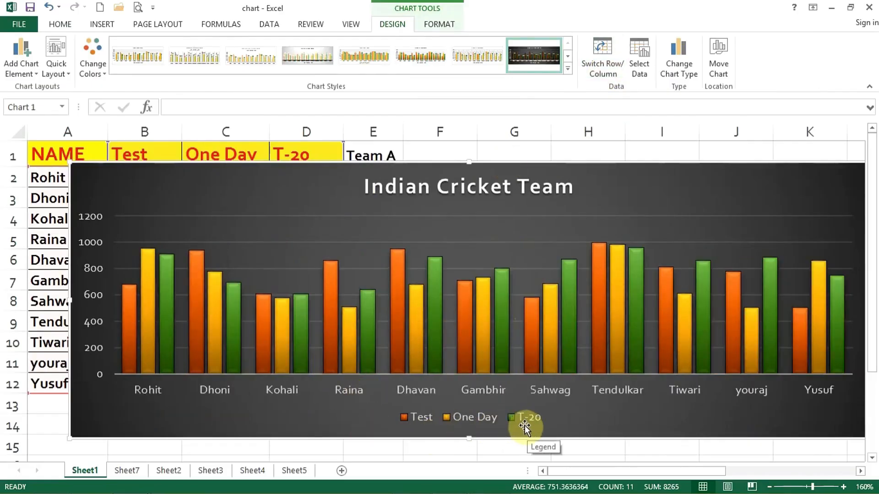
{"action": "left_click", "coordinate": [635, 58]}
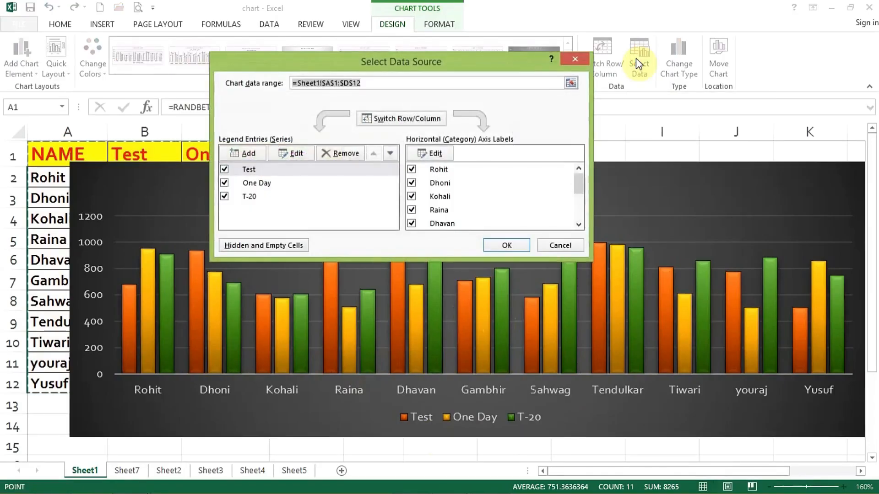
{"action": "left_click_drag", "start_coordinate": [434, 62], "coordinate": [666, 57]}
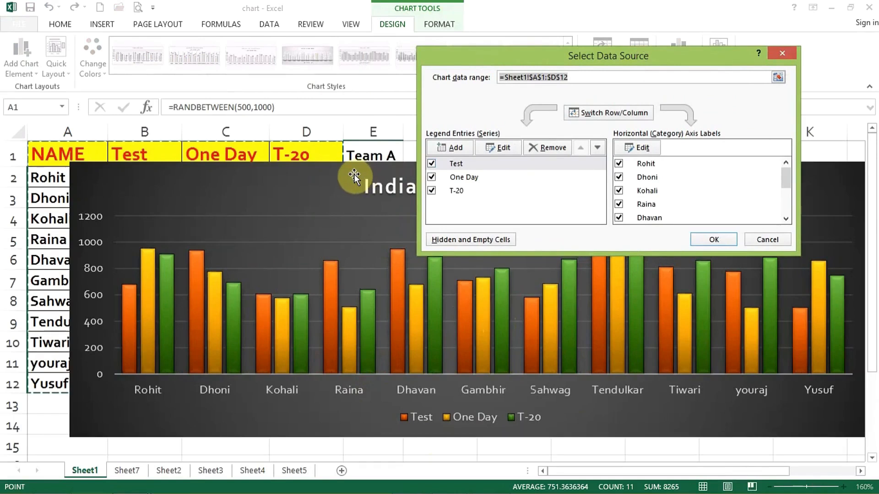
{"action": "left_click", "coordinate": [781, 54]}
Extend the chart's data range to A1:E12 to include Team A, moving the chart off the table and back over it
{"action": "left_click_drag", "start_coordinate": [488, 175], "coordinate": [600, 180]}
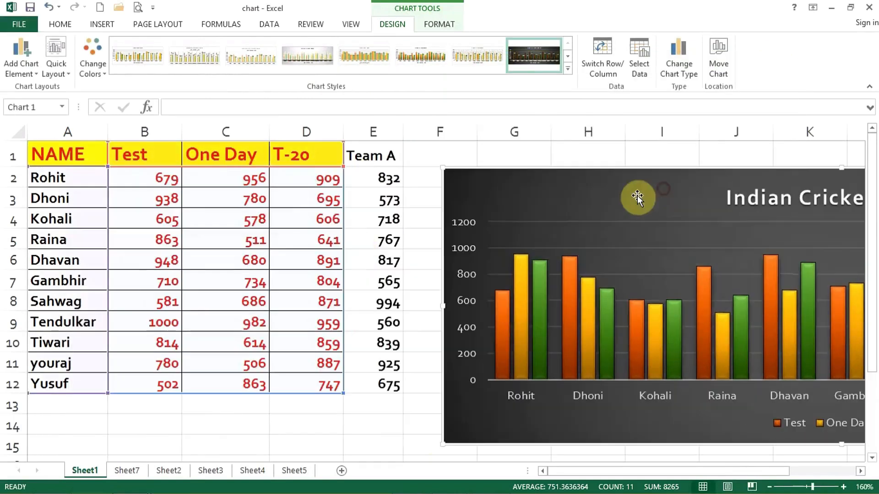
{"action": "left_click", "coordinate": [639, 57]}
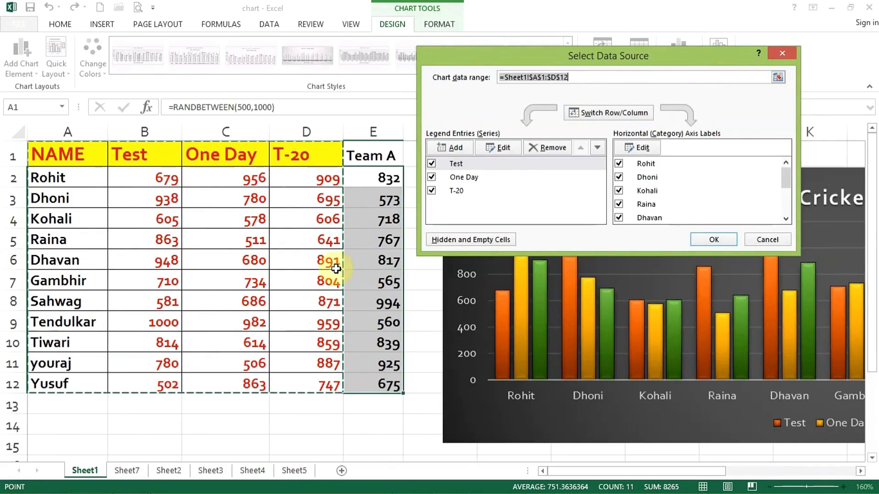
{"action": "left_click_drag", "start_coordinate": [90, 157], "coordinate": [363, 384]}
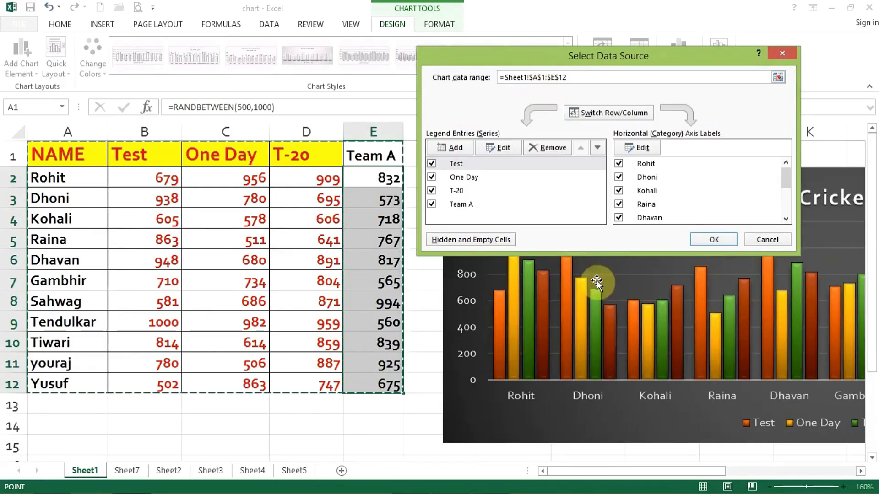
{"action": "left_click", "coordinate": [715, 241]}
{"action": "left_click_drag", "start_coordinate": [676, 198], "coordinate": [290, 192]}
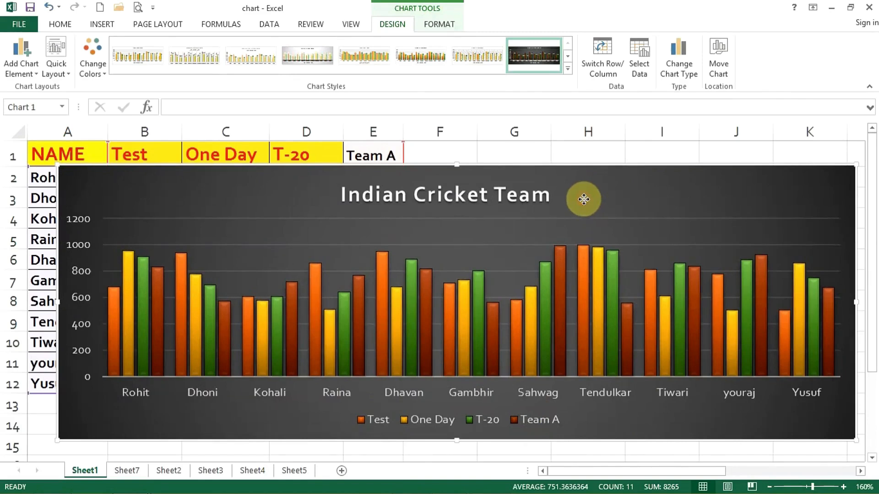
Set the chart's data range to A1:D12 to exclude Team A, moving the chart off the table and back over it
{"action": "left_click_drag", "start_coordinate": [583, 199], "coordinate": [710, 197]}
{"action": "left_click_drag", "start_coordinate": [430, 191], "coordinate": [700, 196]}
{"action": "left_click", "coordinate": [640, 59]}
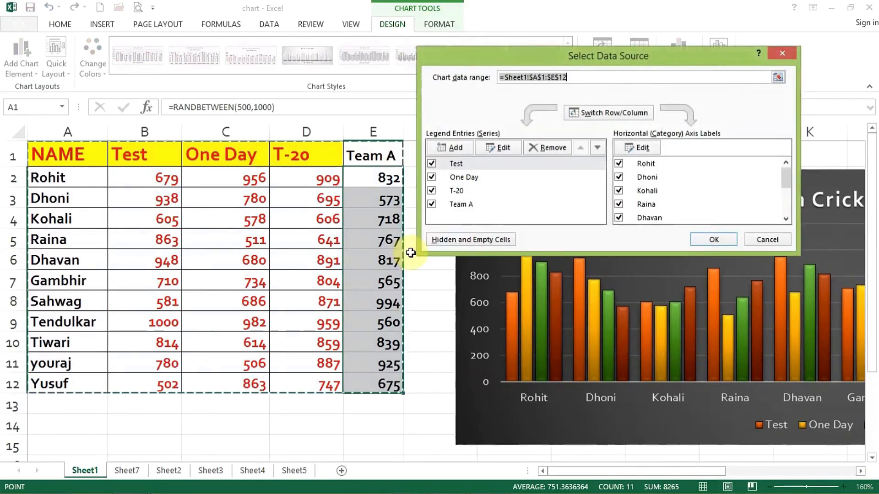
{"action": "left_click_drag", "start_coordinate": [64, 155], "coordinate": [327, 383]}
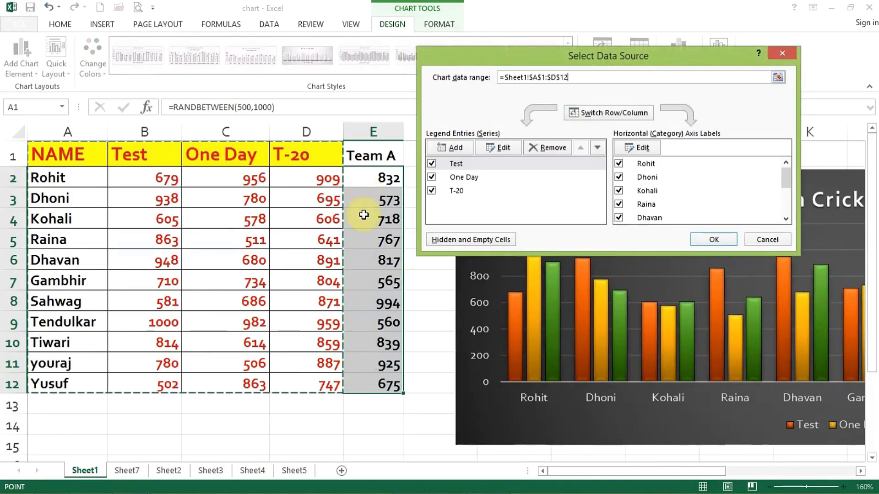
{"action": "left_click", "coordinate": [708, 240]}
{"action": "left_click_drag", "start_coordinate": [706, 239], "coordinate": [284, 185]}
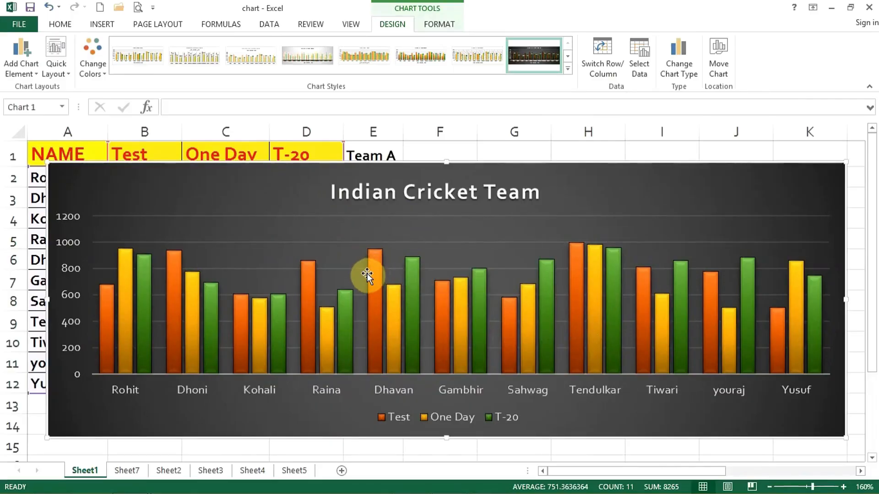
Change the chart type to 3-D Clustered Column and apply the light grey gradient style with translucent columns and uppercase axis labels
{"action": "left_click", "coordinate": [673, 76]}
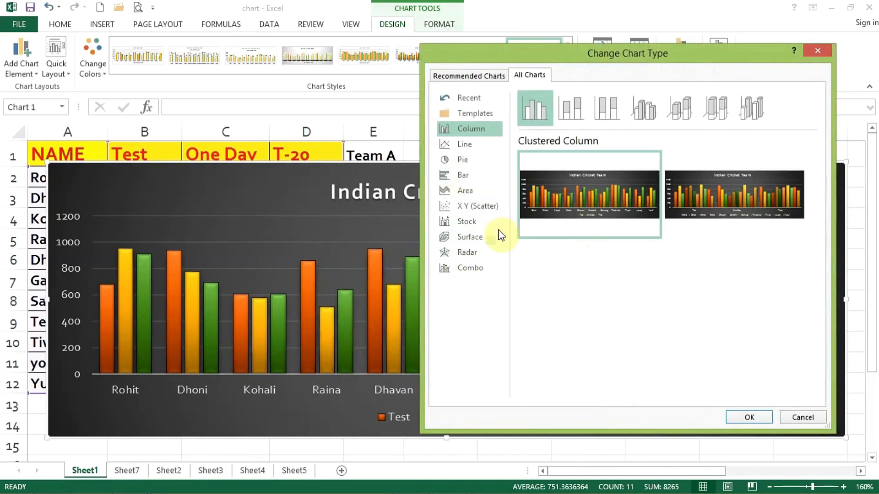
{"action": "left_click", "coordinate": [645, 111]}
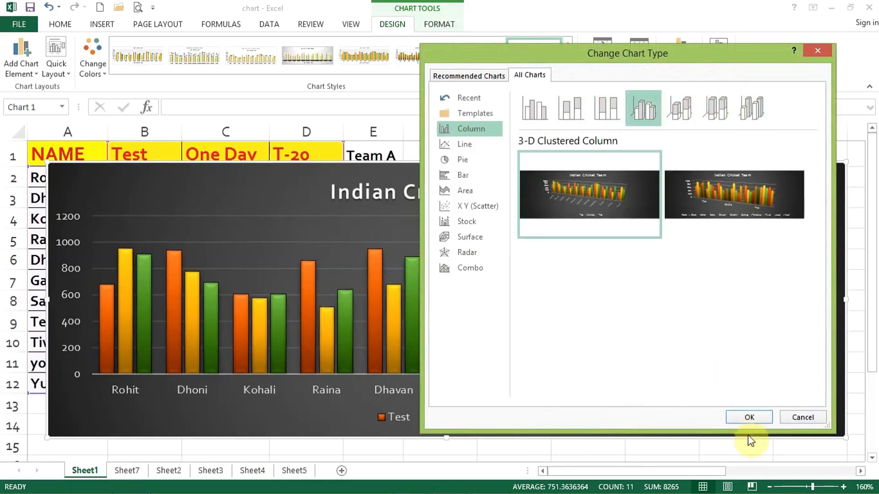
{"action": "left_click", "coordinate": [748, 417]}
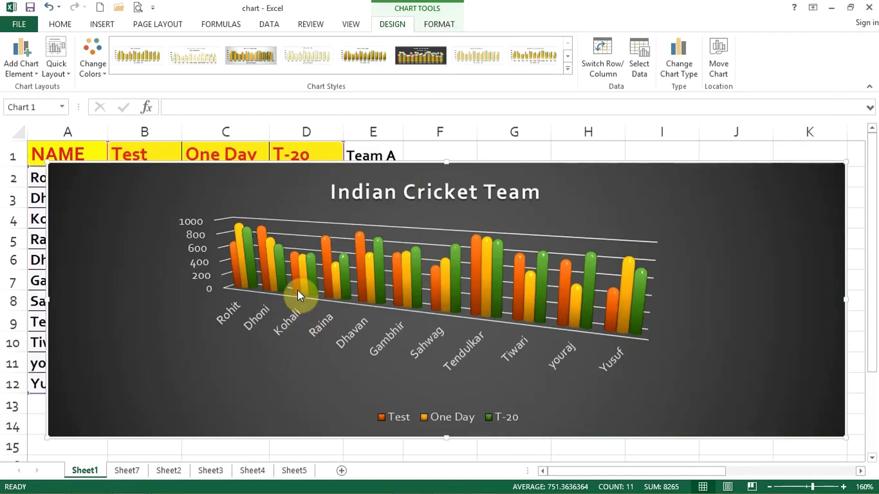
{"action": "left_click", "coordinate": [569, 71]}
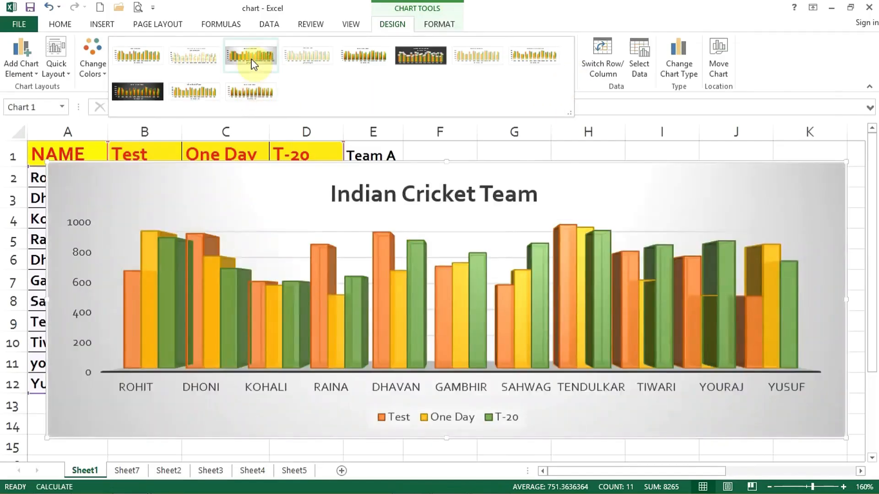
{"action": "left_click", "coordinate": [253, 64]}
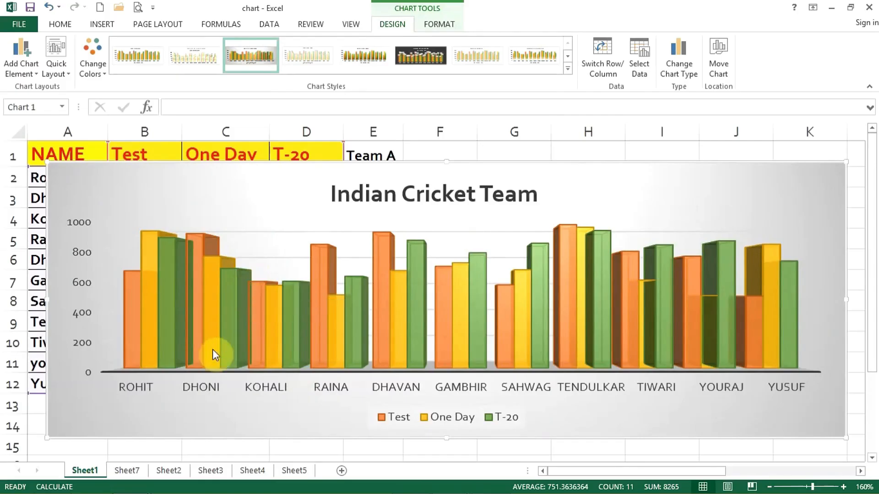
{"action": "mouse_move", "coordinate": [699, 306]}
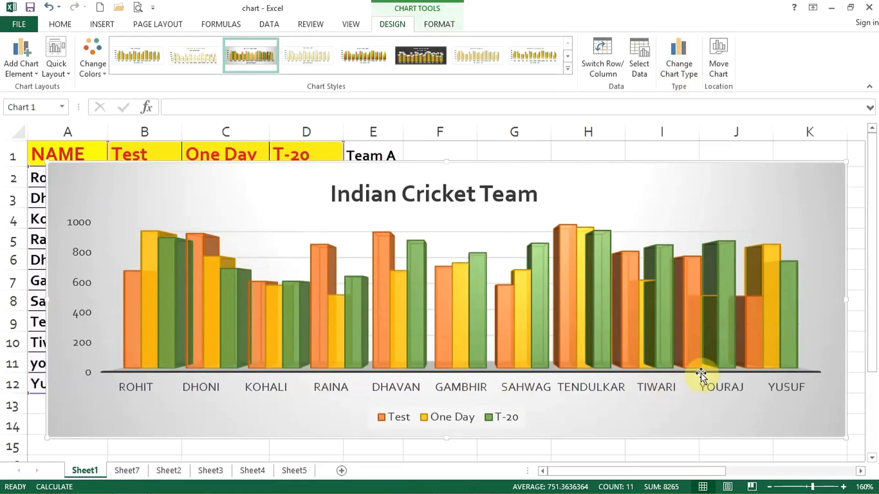
Move the chart to a new sheet named Chart1 and compare that sheet with Sheet1
{"action": "left_click", "coordinate": [719, 73]}
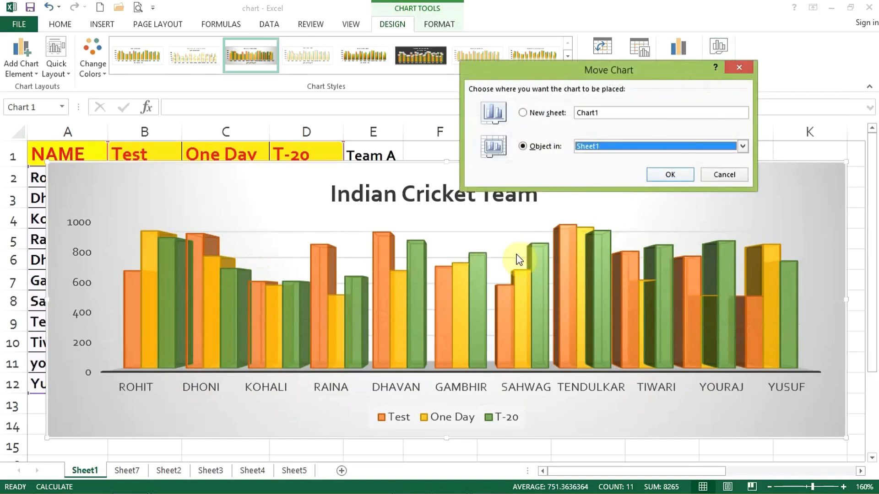
{"action": "left_click", "coordinate": [533, 114]}
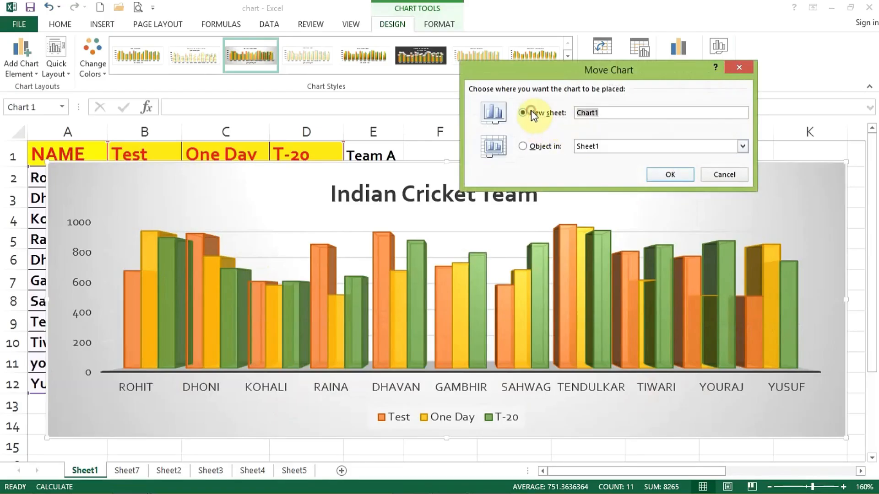
{"action": "left_click", "coordinate": [669, 176]}
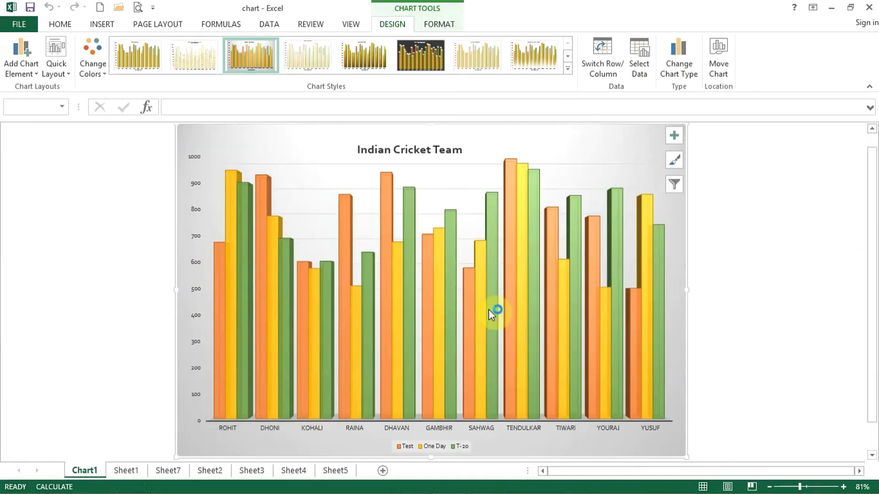
{"action": "left_click", "coordinate": [125, 471]}
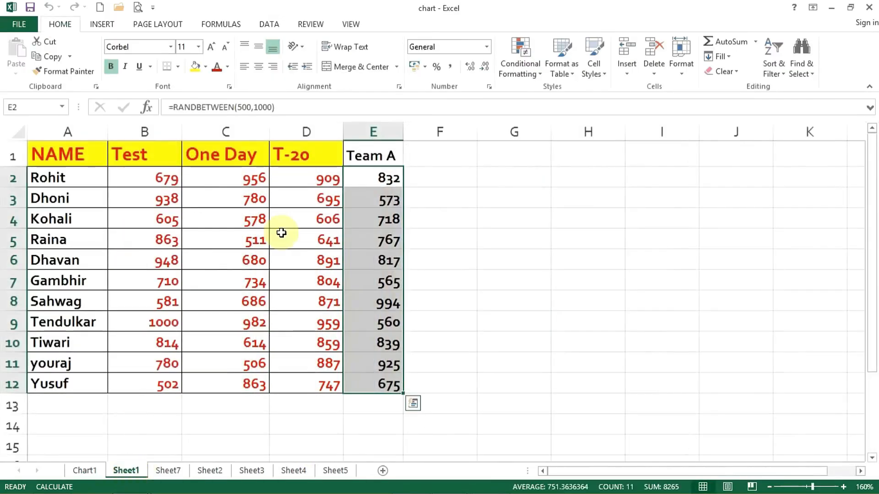
{"action": "left_click", "coordinate": [85, 470]}
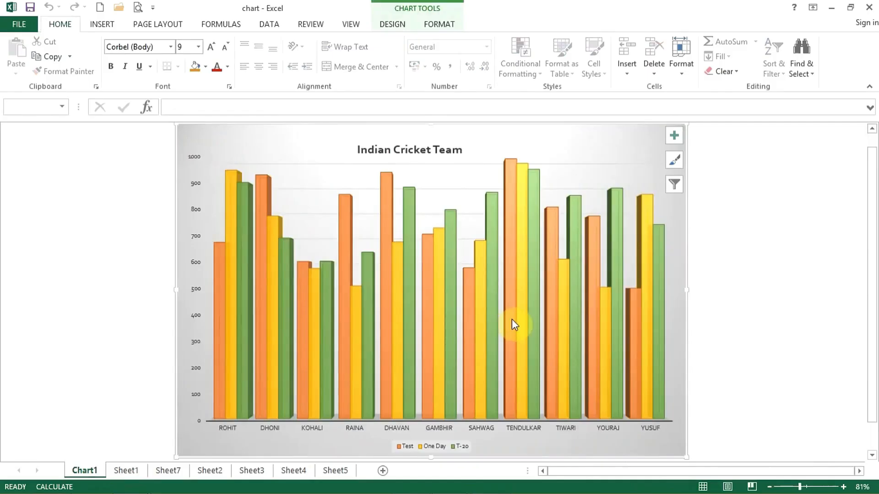
{"action": "mouse_move", "coordinate": [512, 319]}
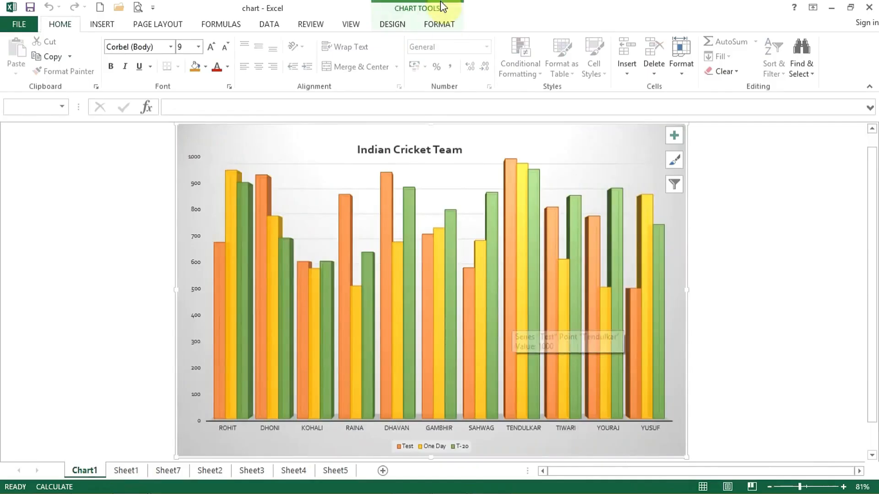
Apply the orange outlined WordArt style to the title "Indian Cricket Team" and zoom the chart sheet to 100%
{"action": "left_click", "coordinate": [392, 24]}
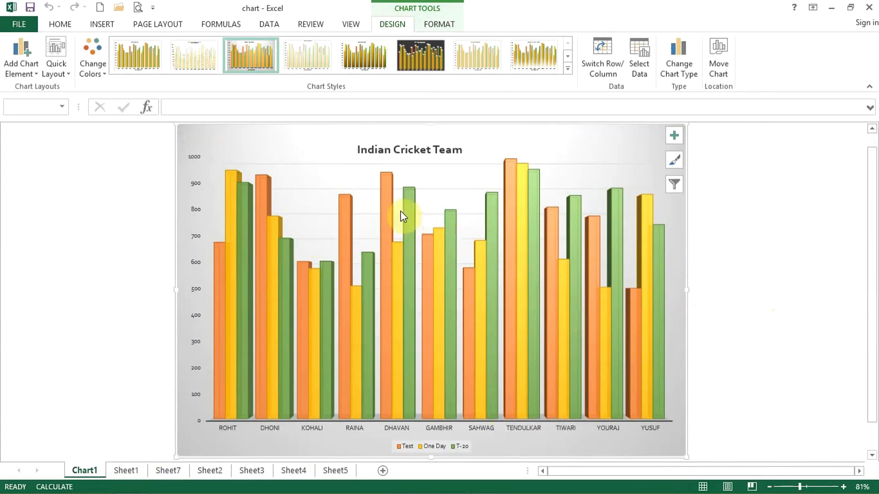
{"action": "left_click", "coordinate": [442, 23]}
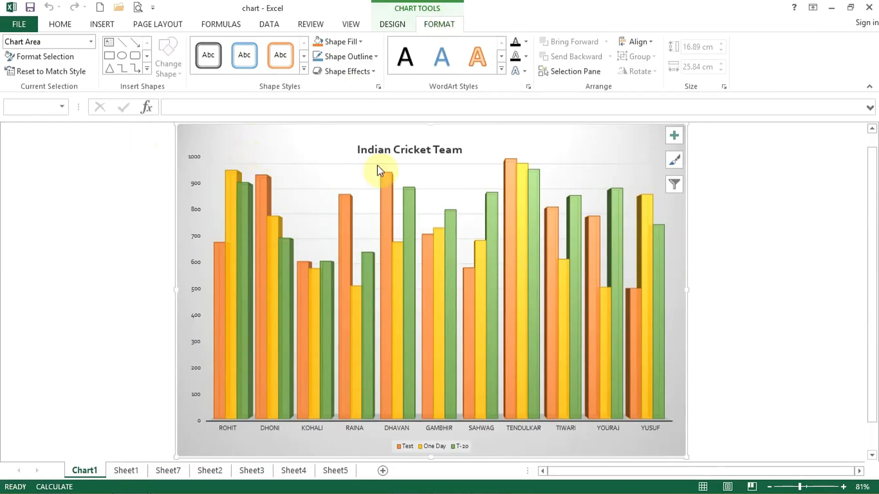
{"action": "left_click", "coordinate": [405, 154]}
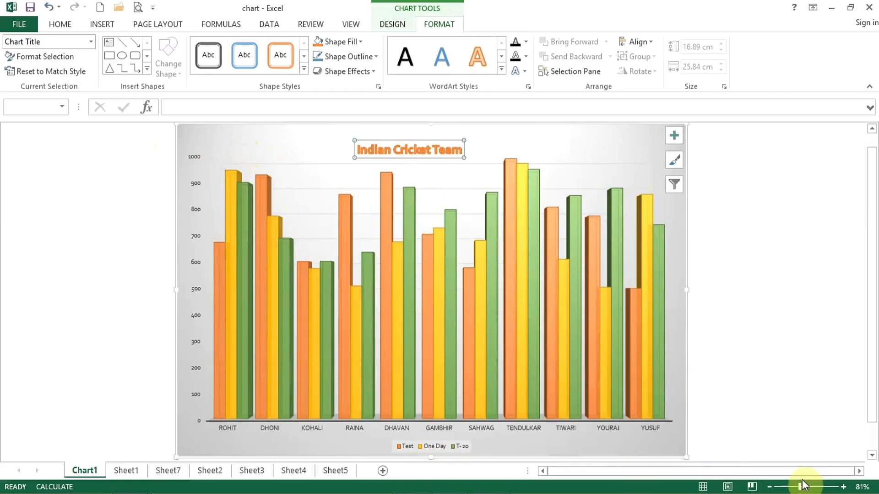
{"action": "left_click", "coordinate": [843, 487]}
{"action": "left_click", "coordinate": [843, 487]}
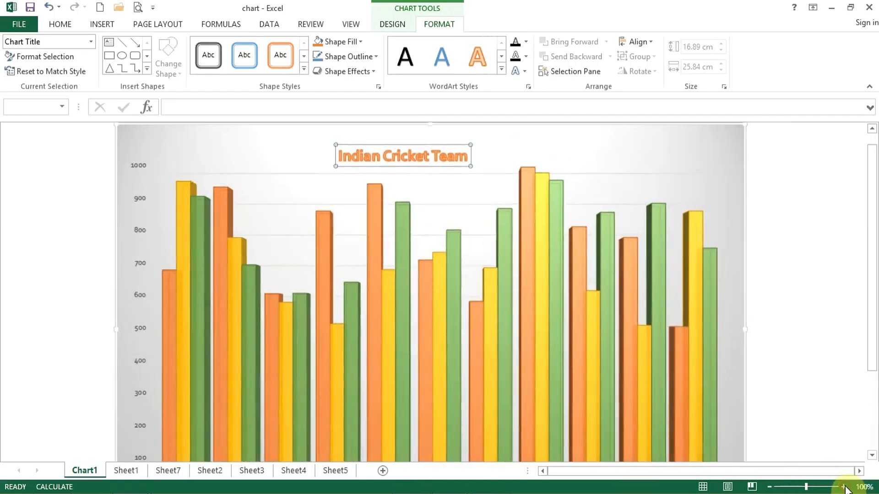
{"action": "left_click", "coordinate": [353, 148]}
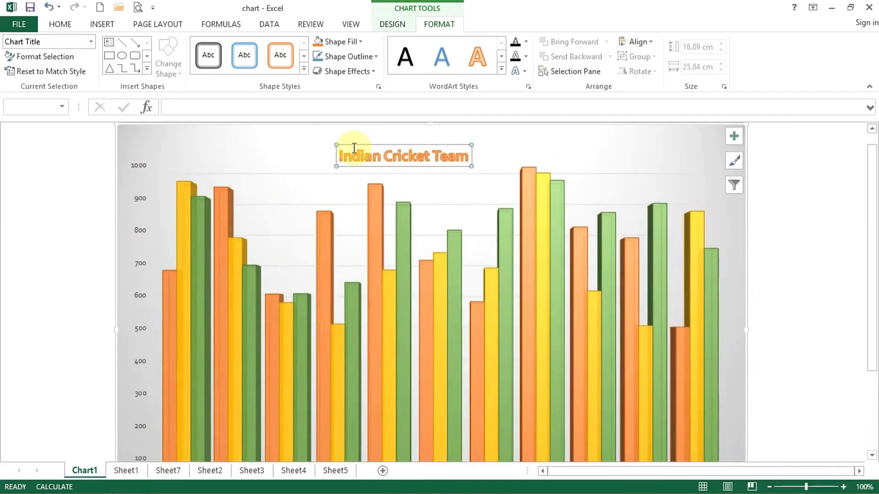
Apply the light blue WordArt style to all of the chart's text and replace it with the black fill WordArt style
{"action": "scroll", "coordinate": [346, 249], "scroll_direction": "down", "scroll_amount": 1}
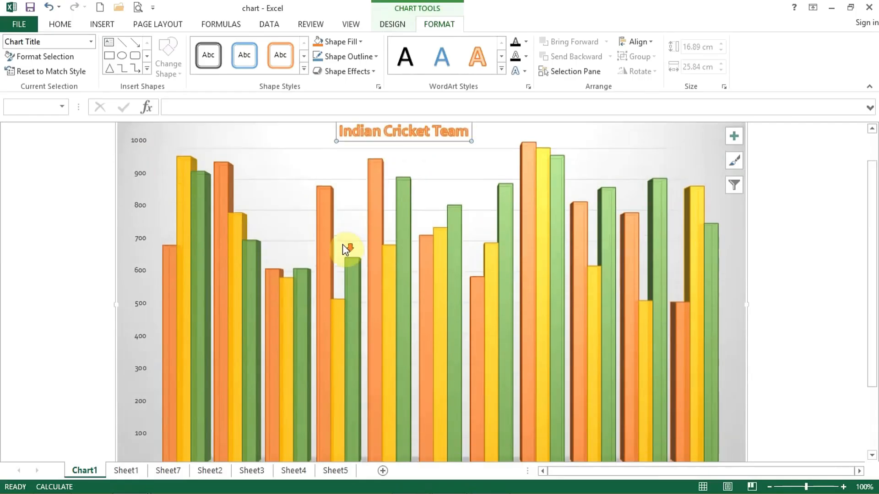
{"action": "scroll", "coordinate": [343, 247], "scroll_direction": "down", "scroll_amount": 3}
{"action": "scroll", "coordinate": [237, 246], "scroll_direction": "up", "scroll_amount": 4}
{"action": "scroll", "coordinate": [140, 231], "scroll_direction": "down", "scroll_amount": 3}
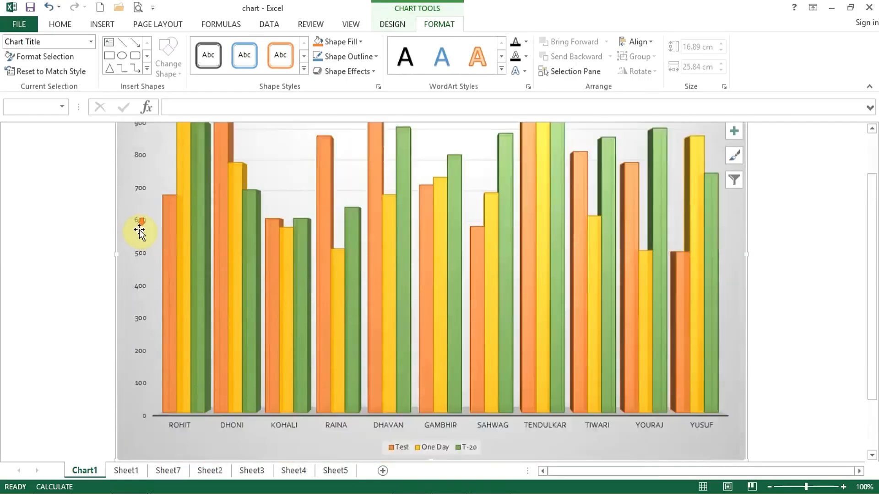
{"action": "scroll", "coordinate": [140, 232], "scroll_direction": "down", "scroll_amount": 2}
{"action": "left_click", "coordinate": [334, 394]}
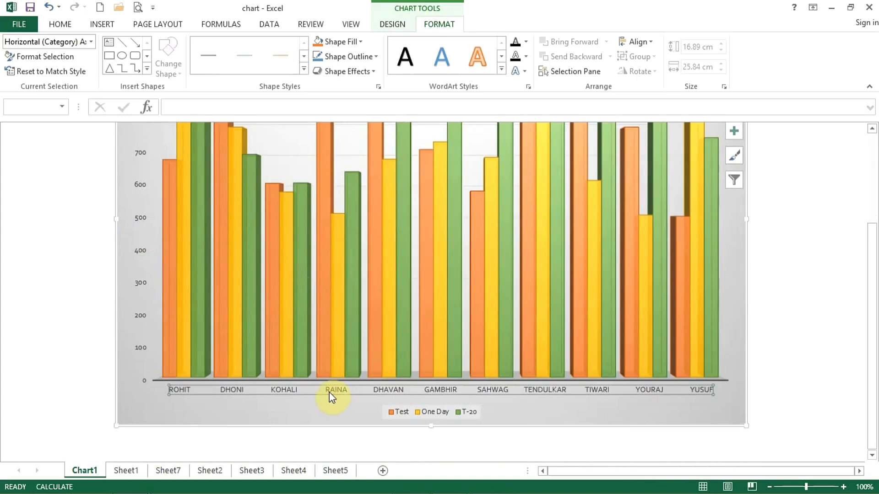
{"action": "left_click", "coordinate": [319, 392]}
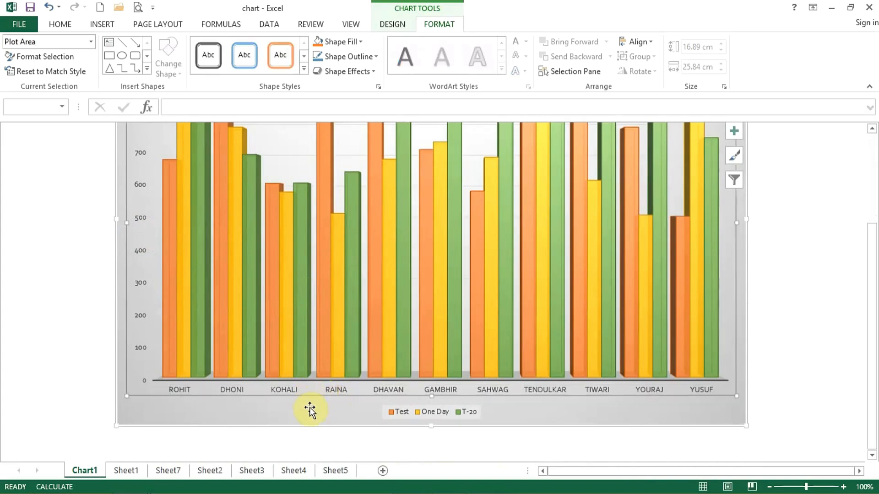
{"action": "left_click", "coordinate": [309, 407]}
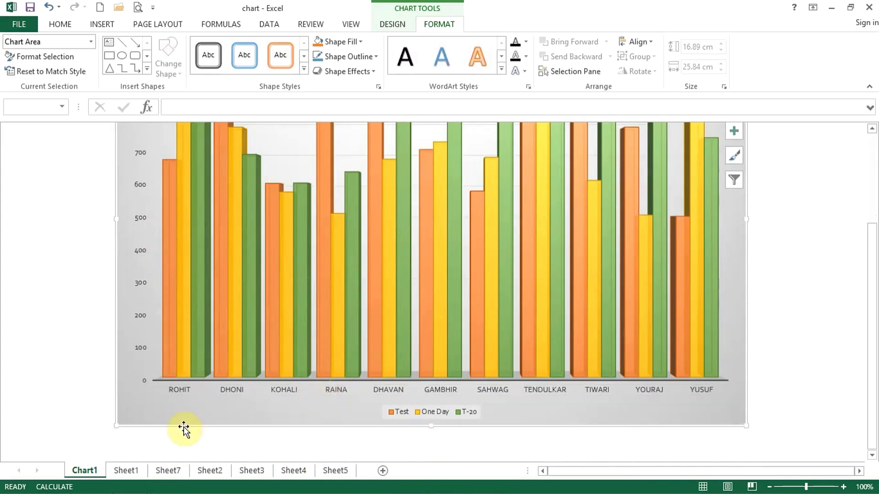
{"action": "left_click", "coordinate": [159, 426]}
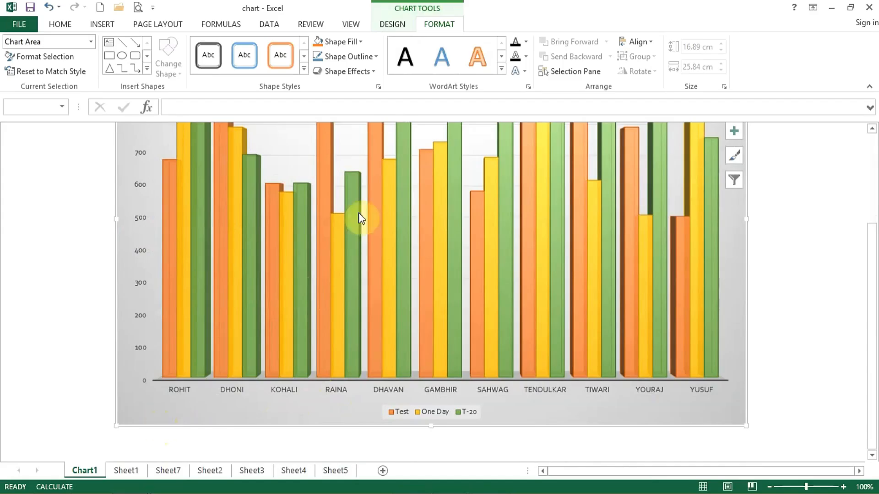
{"action": "left_click", "coordinate": [438, 59]}
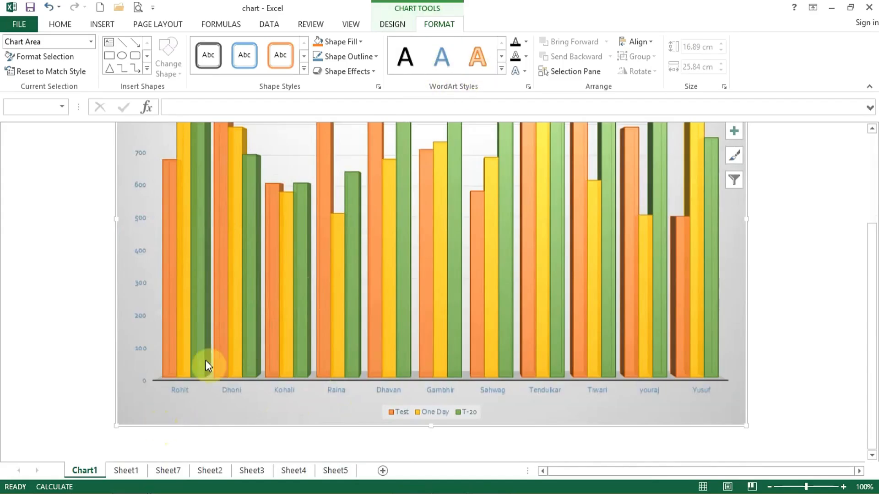
{"action": "left_click", "coordinate": [405, 57]}
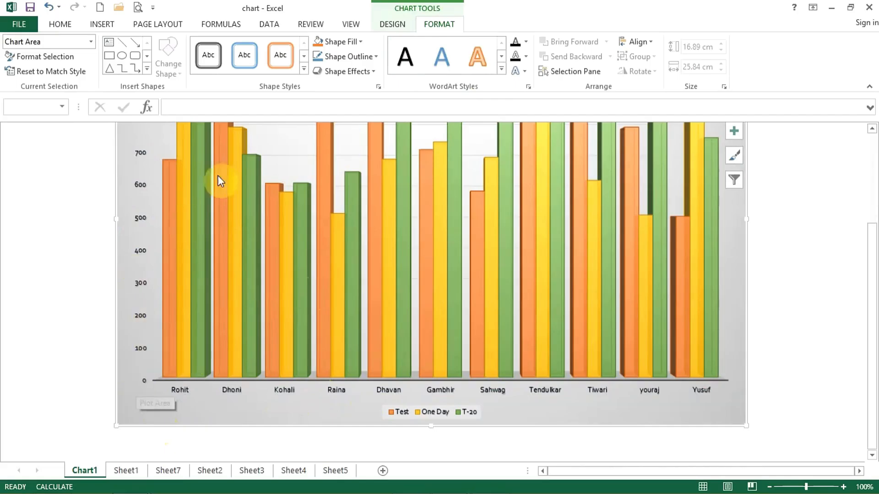
Try the gold gradient shape style on the chart area and replace it with the dark grey gradient shape style
{"action": "left_click", "coordinate": [303, 71]}
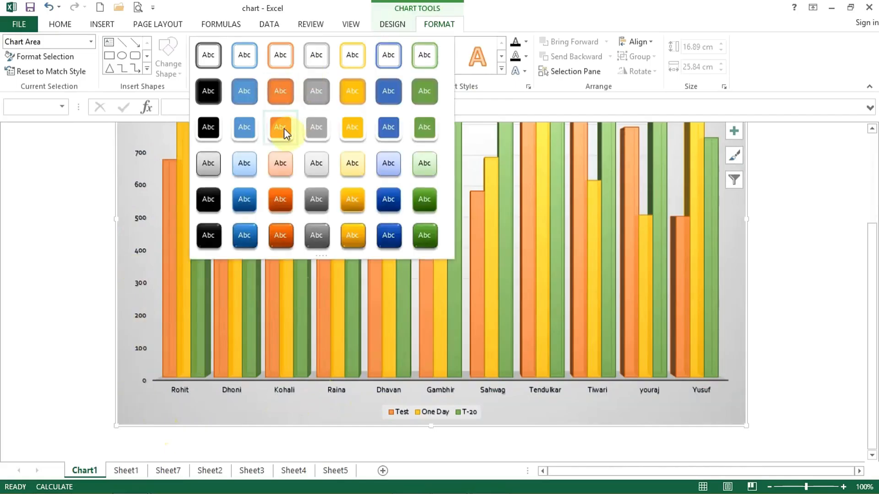
{"action": "left_click", "coordinate": [347, 204]}
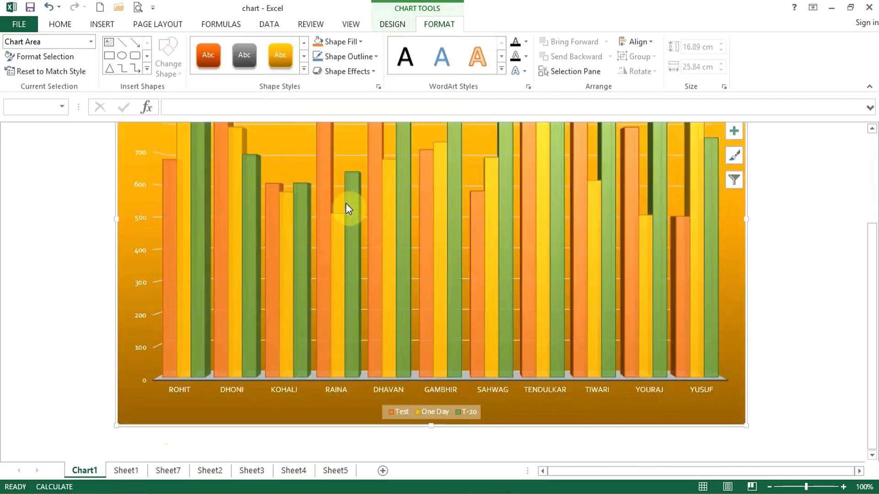
{"action": "left_click", "coordinate": [303, 70]}
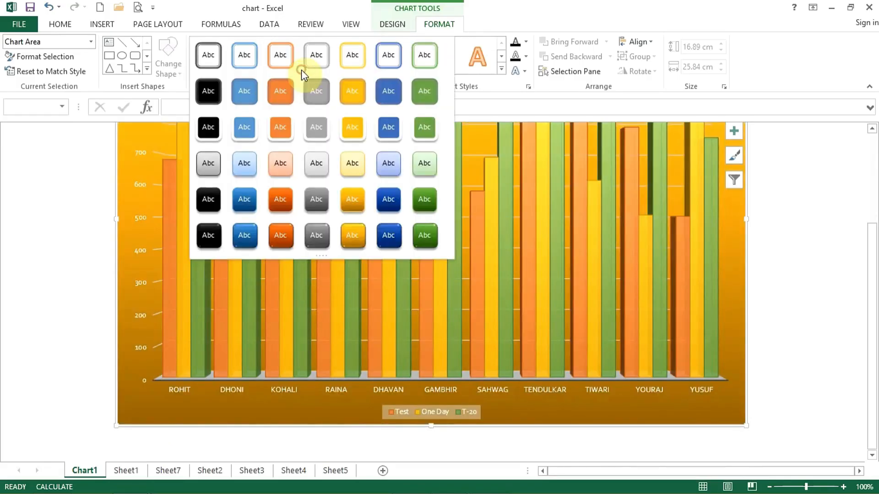
{"action": "left_click", "coordinate": [320, 194]}
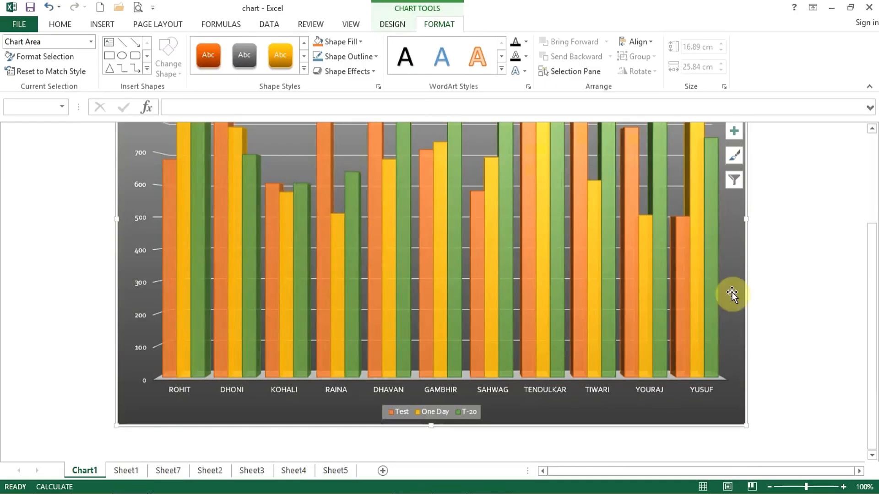
{"action": "scroll", "coordinate": [718, 273], "scroll_direction": "up", "scroll_amount": 5}
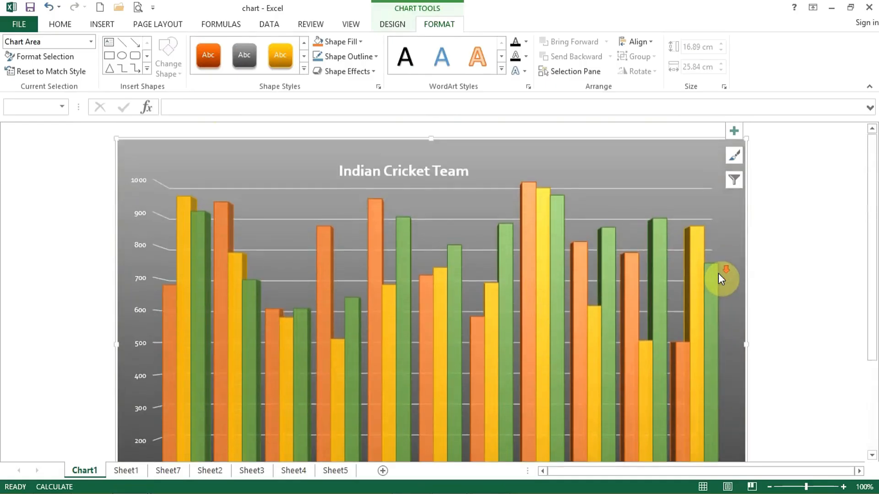
{"action": "scroll", "coordinate": [718, 280], "scroll_direction": "down", "scroll_amount": 5}
{"action": "scroll", "coordinate": [718, 279], "scroll_direction": "up", "scroll_amount": 3}
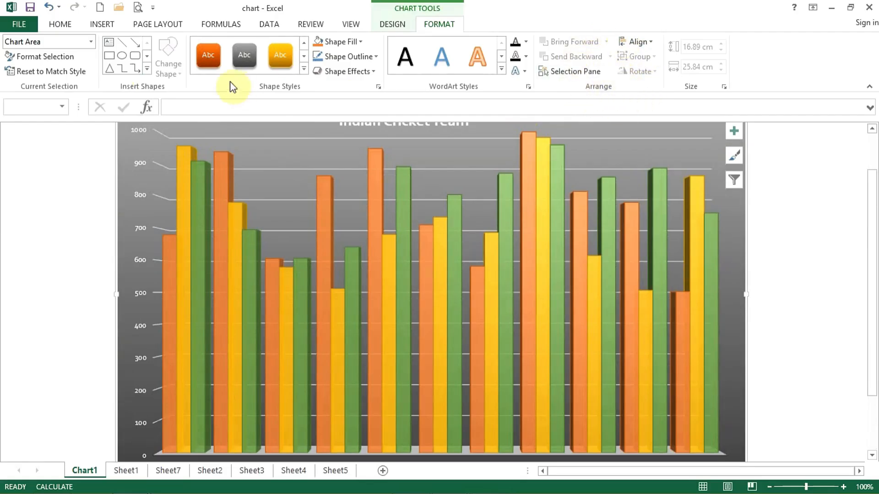
{"action": "scroll", "coordinate": [348, 205], "scroll_direction": "up", "scroll_amount": 1}
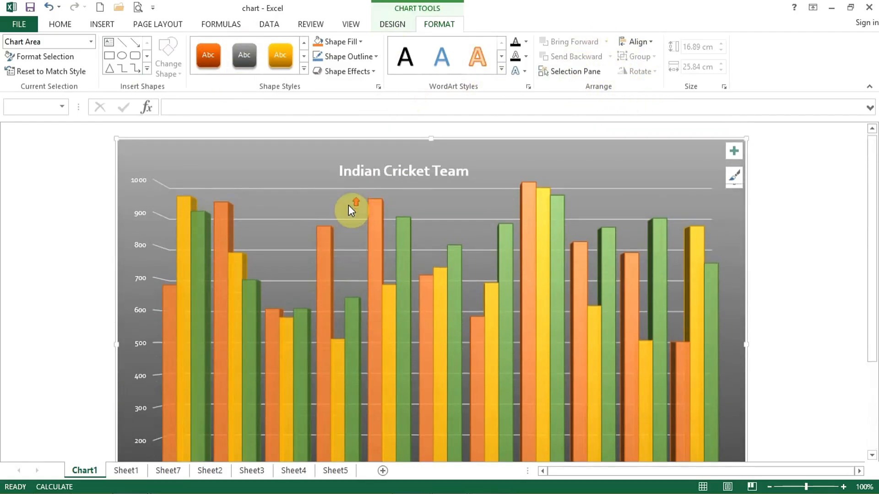
Apply the orange outlined WordArt style to the chart title, and replace it with the black WordArt style on all chart text
{"action": "left_click", "coordinate": [380, 165]}
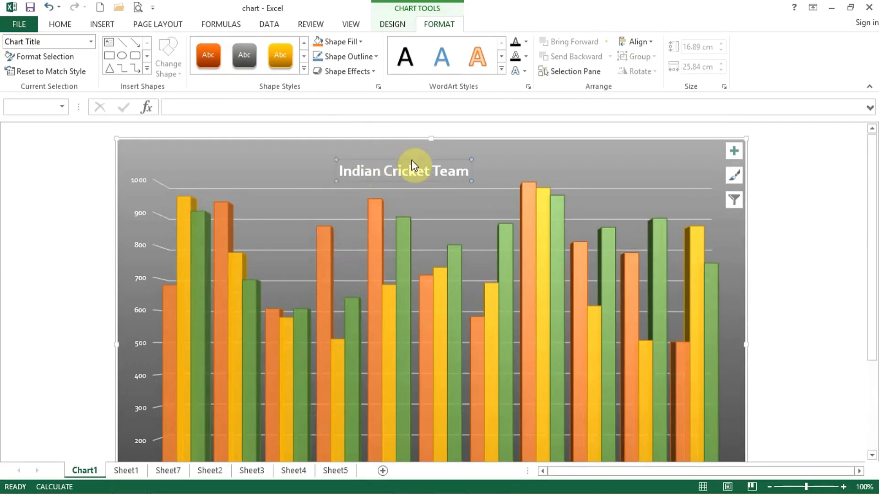
{"action": "left_click", "coordinate": [480, 64]}
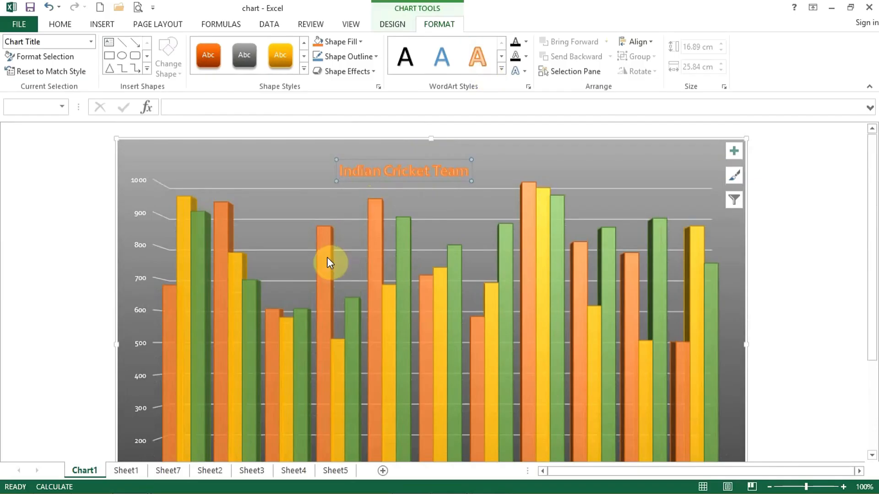
{"action": "left_click", "coordinate": [198, 158]}
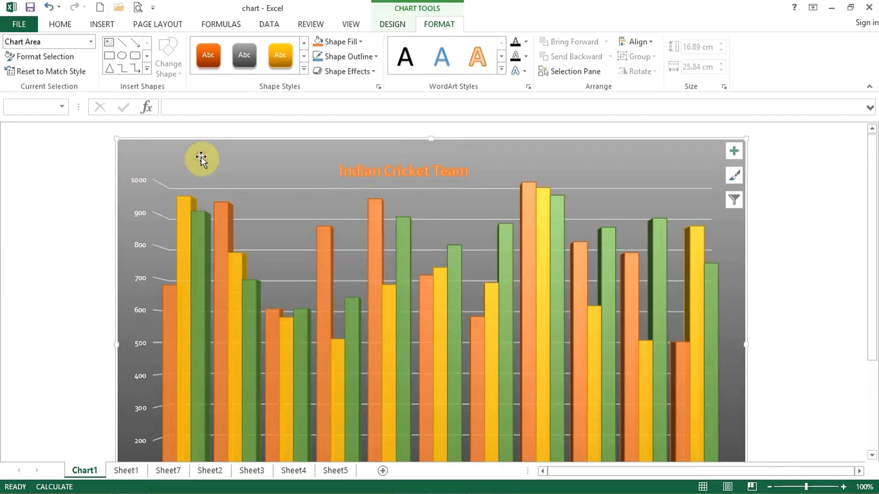
{"action": "left_click", "coordinate": [405, 57]}
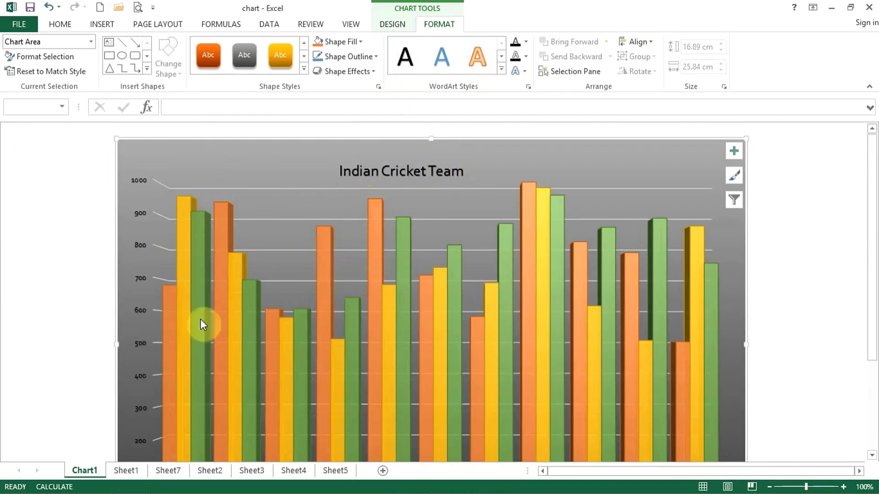
{"action": "scroll", "coordinate": [375, 279], "scroll_direction": "down", "scroll_amount": 1}
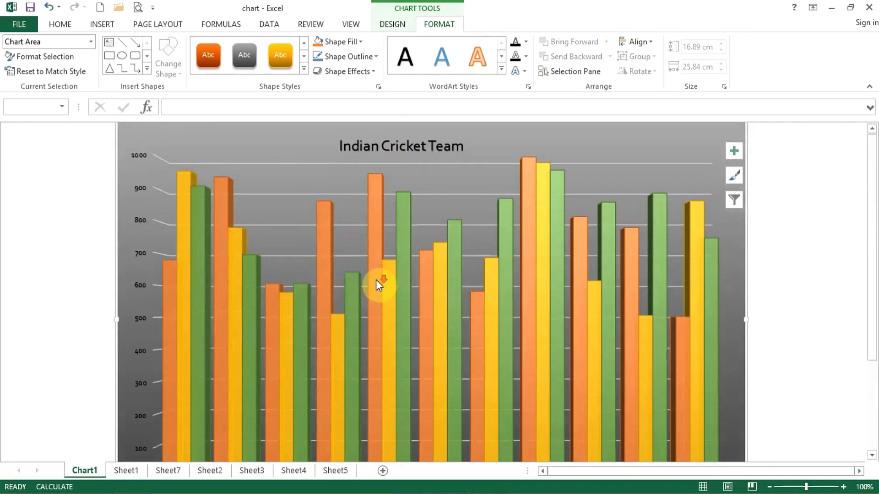
{"action": "scroll", "coordinate": [376, 280], "scroll_direction": "down", "scroll_amount": 4}
{"action": "left_click", "coordinate": [388, 28]}
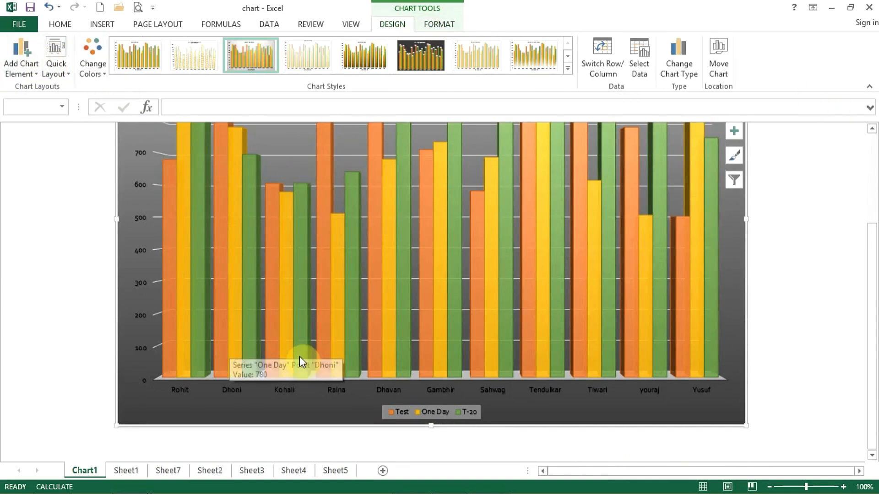
{"action": "scroll", "coordinate": [300, 356], "scroll_direction": "up", "scroll_amount": 3}
Leave Chart1 and Sheet1 for Sheet2 with the two-player score table, and zoom it to 160%
{"action": "left_click", "coordinate": [92, 24]}
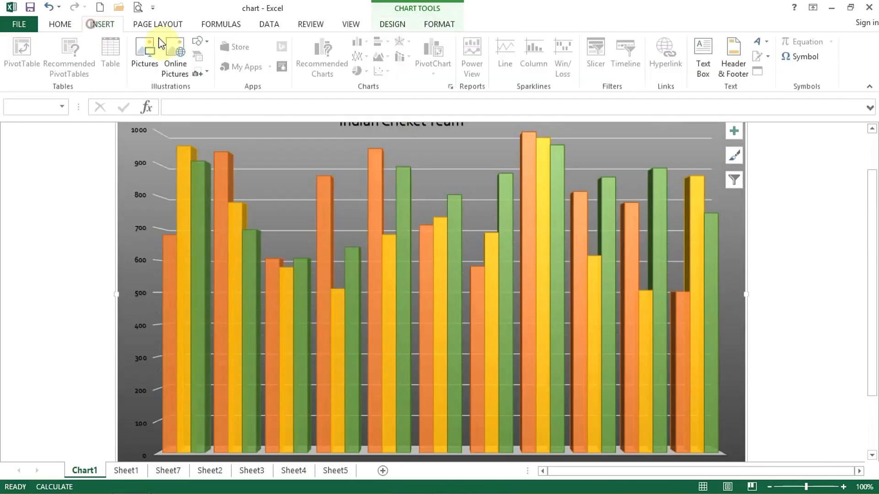
{"action": "left_click", "coordinate": [125, 470]}
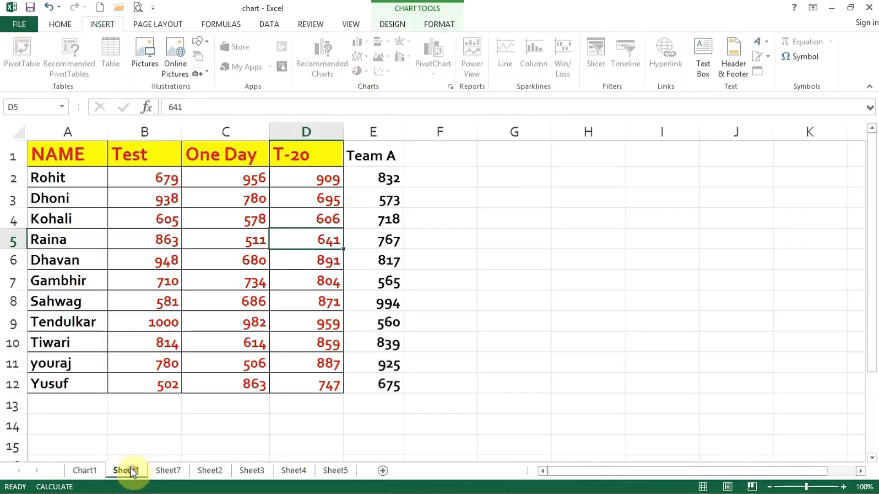
{"action": "left_click", "coordinate": [331, 239]}
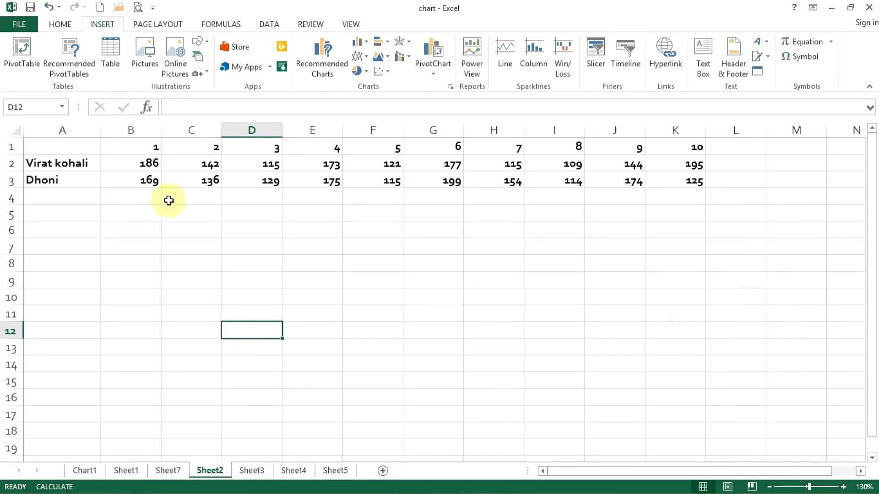
{"action": "scroll", "coordinate": [191, 201], "scroll_direction": "up", "scroll_amount": 2}
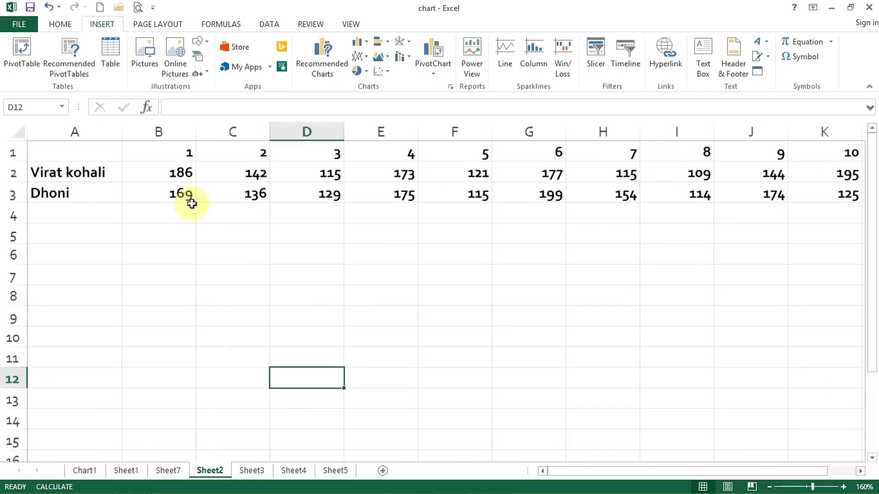
{"action": "scroll", "coordinate": [192, 203], "scroll_direction": "down", "scroll_amount": 1}
{"action": "scroll", "coordinate": [191, 203], "scroll_direction": "up", "scroll_amount": 1}
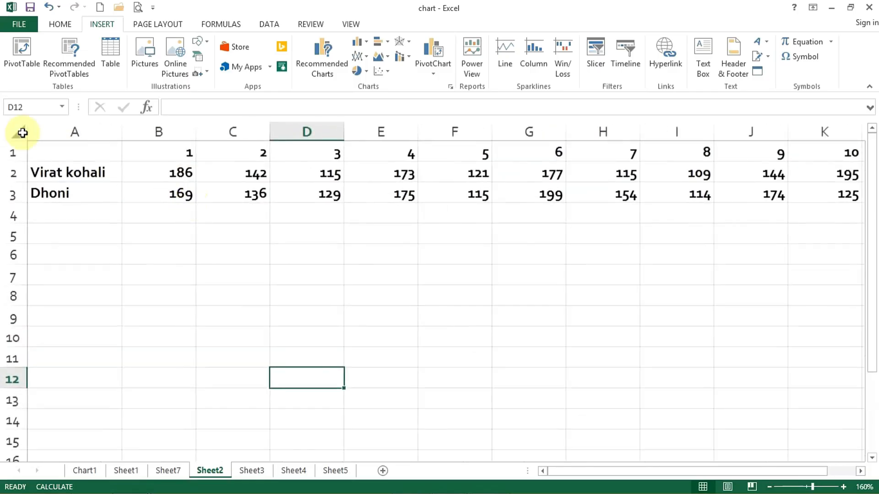
Insert a plain 2-D line chart without markers from the two-player score table on Sheet2
{"action": "left_click", "coordinate": [80, 179]}
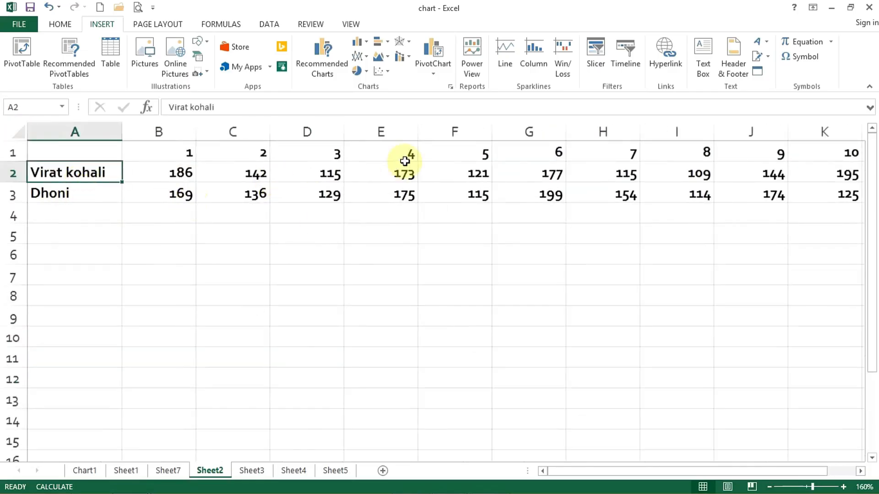
{"action": "left_click", "coordinate": [189, 181]}
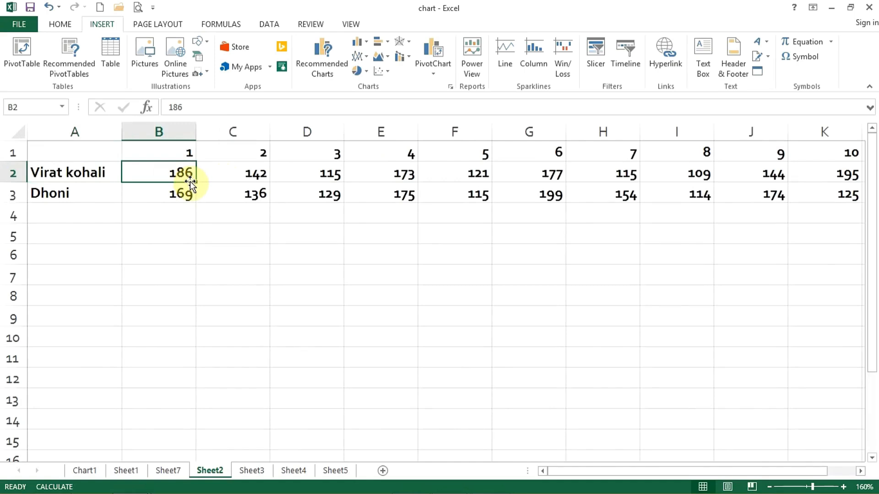
{"action": "left_click", "coordinate": [241, 178]}
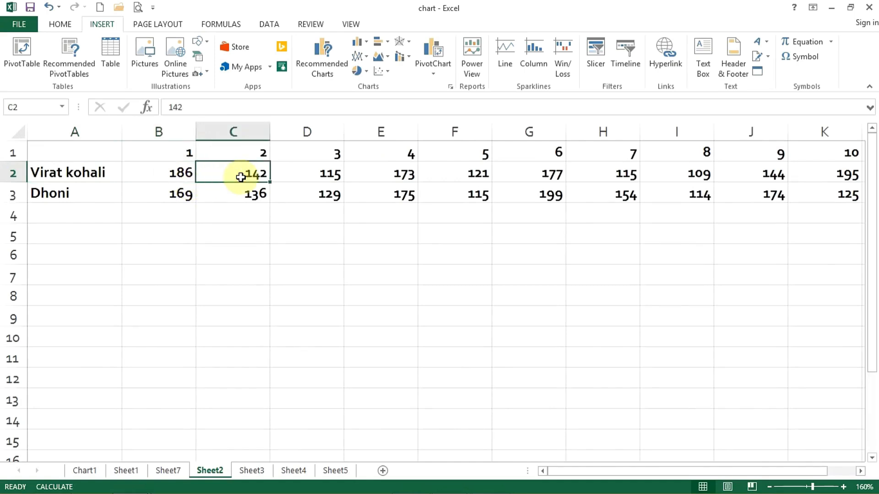
{"action": "left_click", "coordinate": [359, 57]}
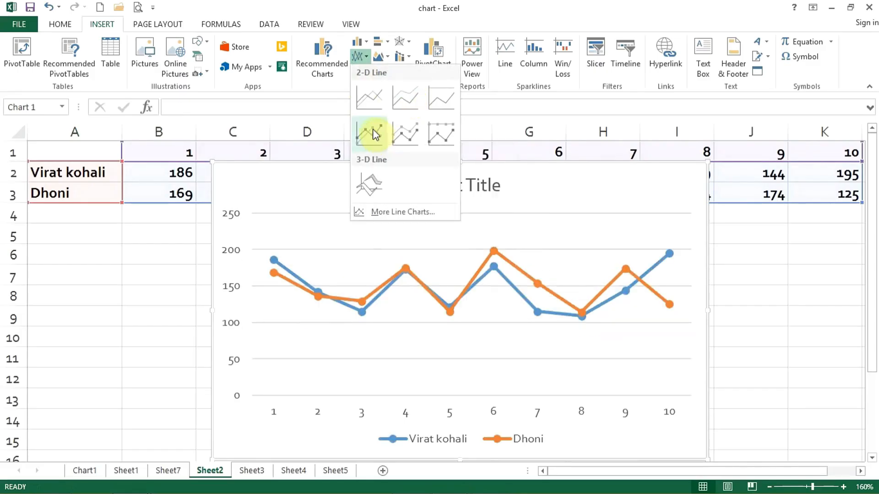
{"action": "left_click", "coordinate": [375, 103]}
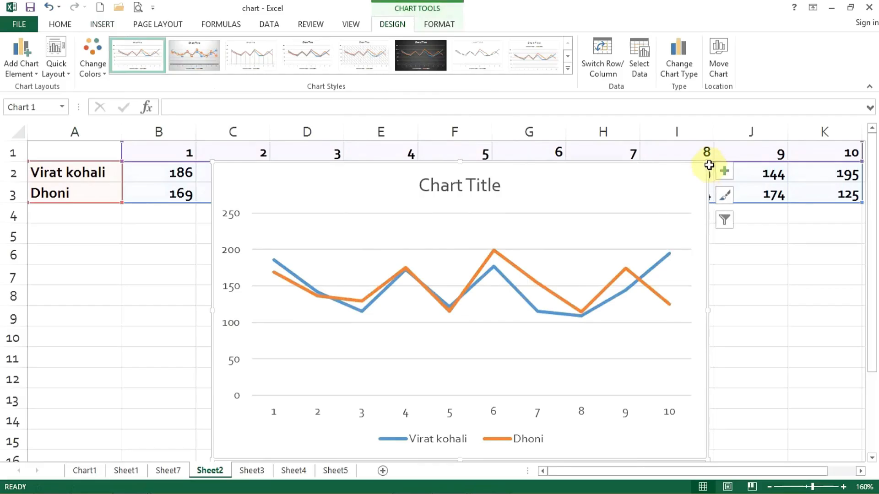
Widen the line chart, adjust its height, and move it to just under the first player's score row
{"action": "left_click_drag", "start_coordinate": [210, 310], "coordinate": [102, 308]}
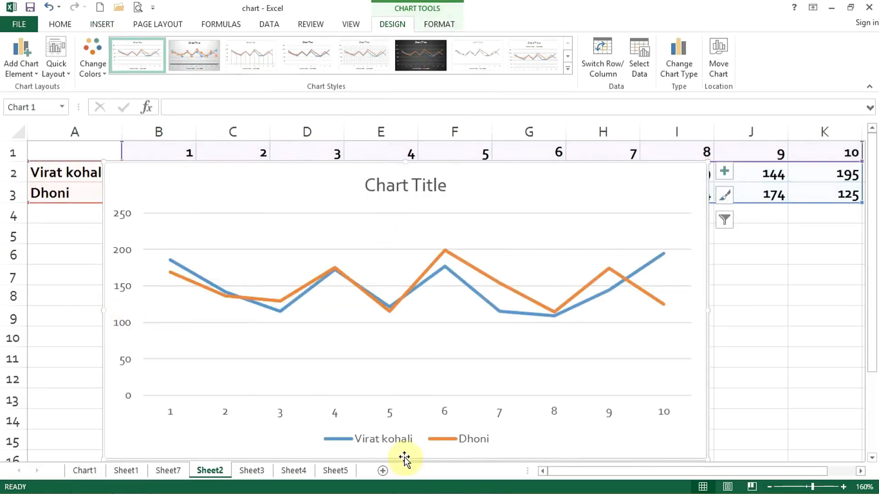
{"action": "left_click_drag", "start_coordinate": [403, 459], "coordinate": [396, 333]}
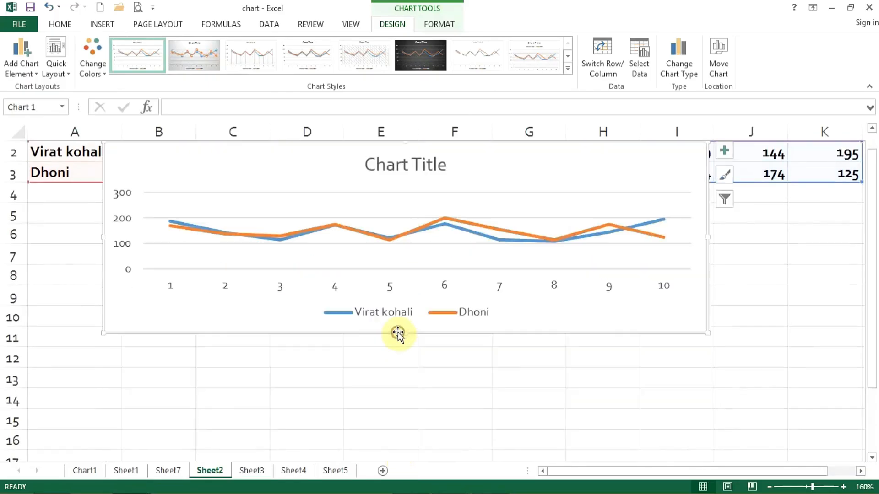
{"action": "left_click_drag", "start_coordinate": [348, 206], "coordinate": [359, 302]}
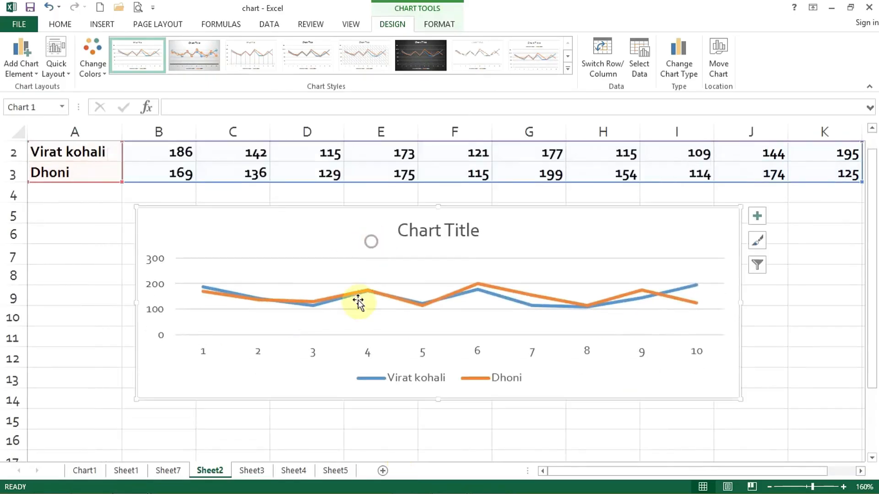
{"action": "left_click_drag", "start_coordinate": [439, 401], "coordinate": [436, 442]}
{"action": "left_click_drag", "start_coordinate": [301, 231], "coordinate": [277, 198]}
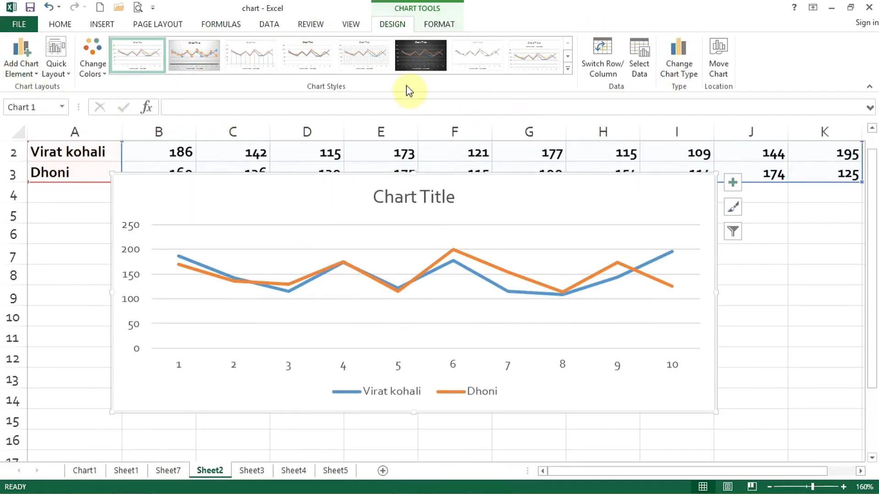
Add an exponential trendline for the Virat kohali series to the line chart
{"action": "left_click", "coordinate": [29, 71]}
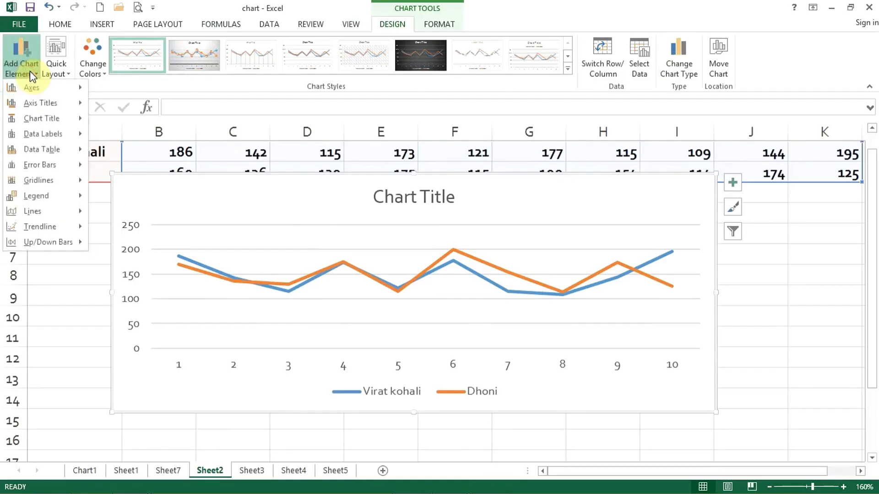
{"action": "mouse_move", "coordinate": [65, 212]}
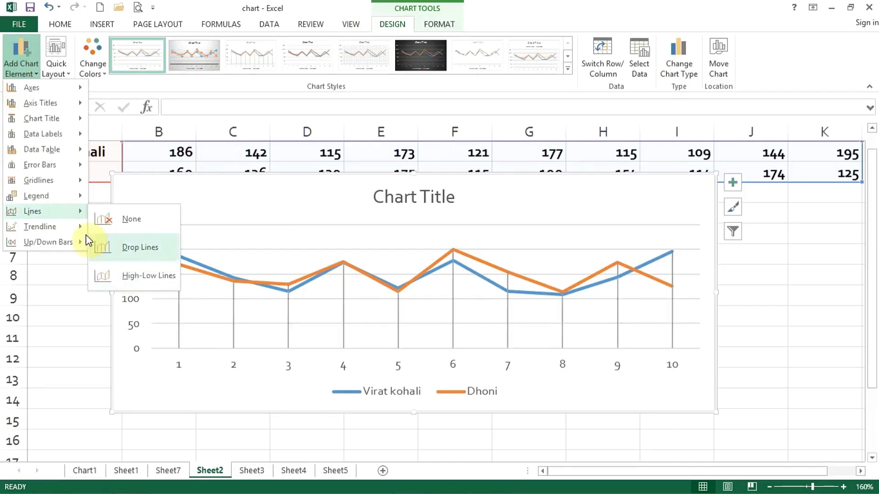
{"action": "mouse_move", "coordinate": [71, 226]}
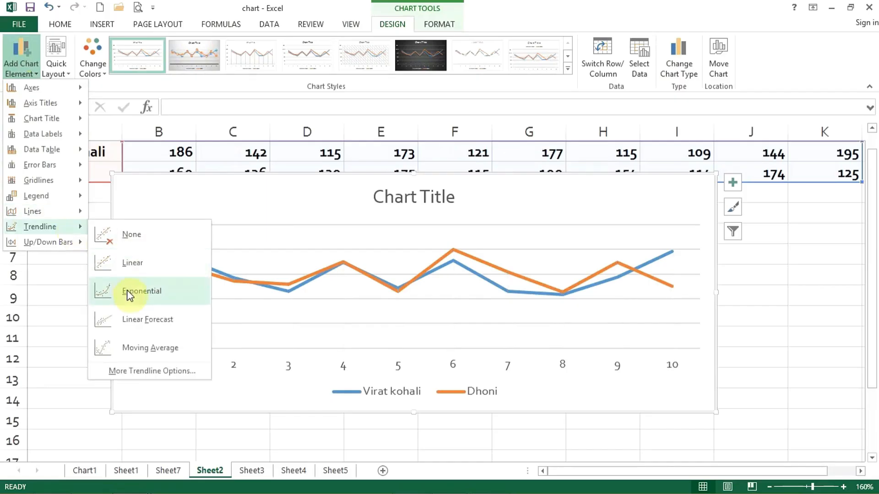
{"action": "left_click", "coordinate": [126, 310]}
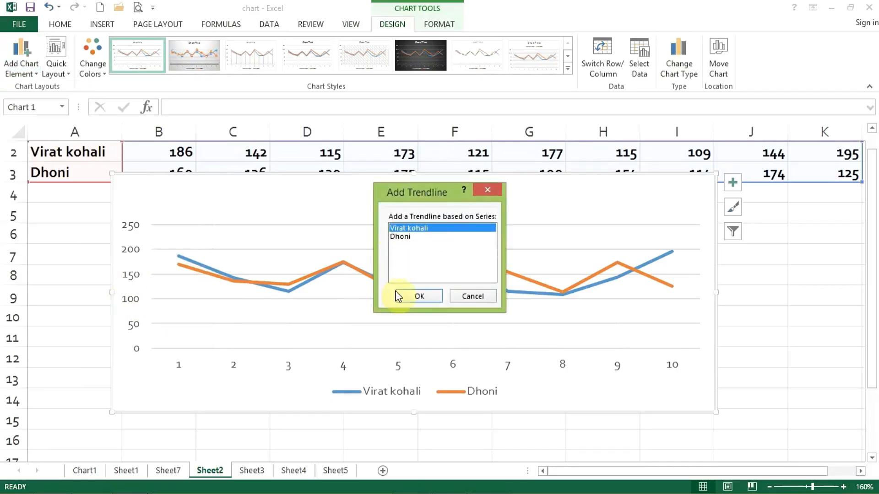
{"action": "left_click", "coordinate": [406, 296]}
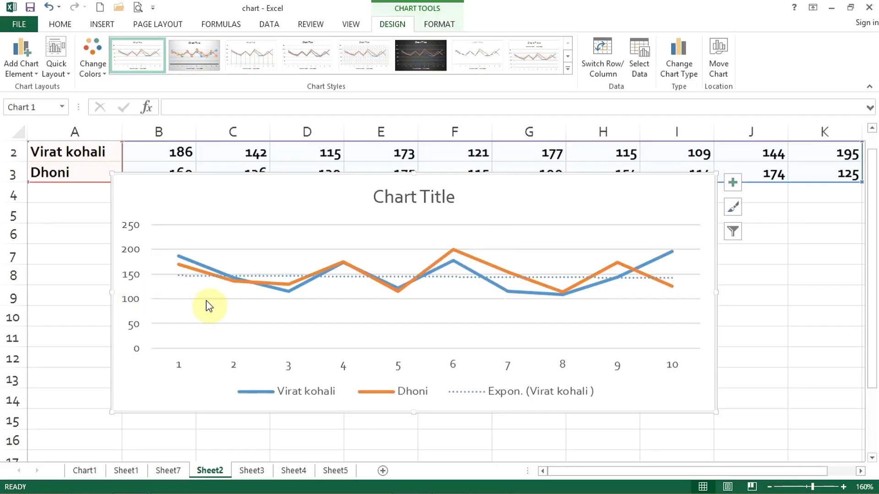
Add a Linear Forecast trendline for the Dhoni series, and undo both trendlines
{"action": "left_click", "coordinate": [23, 69]}
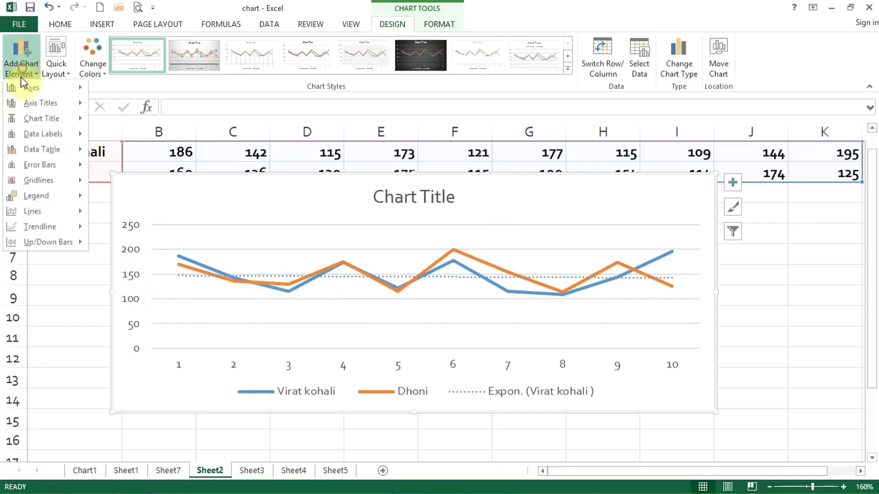
{"action": "mouse_move", "coordinate": [39, 224]}
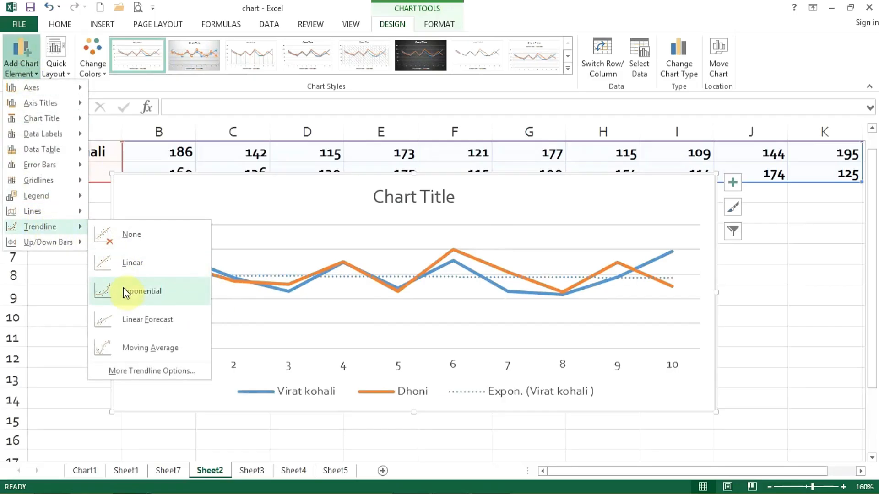
{"action": "left_click", "coordinate": [125, 319]}
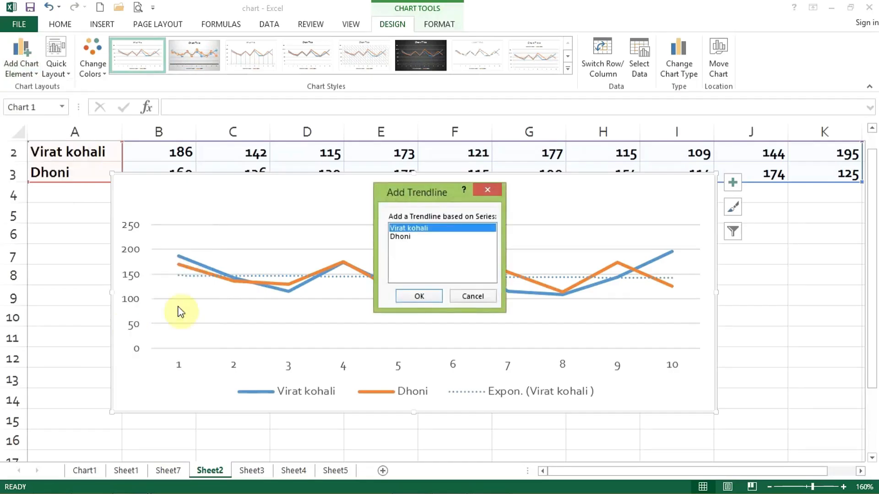
{"action": "left_click", "coordinate": [402, 237]}
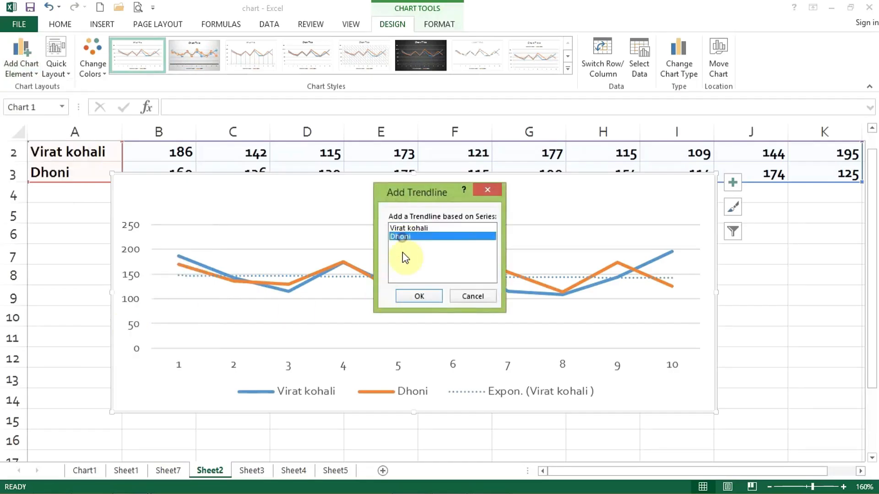
{"action": "left_click", "coordinate": [418, 297]}
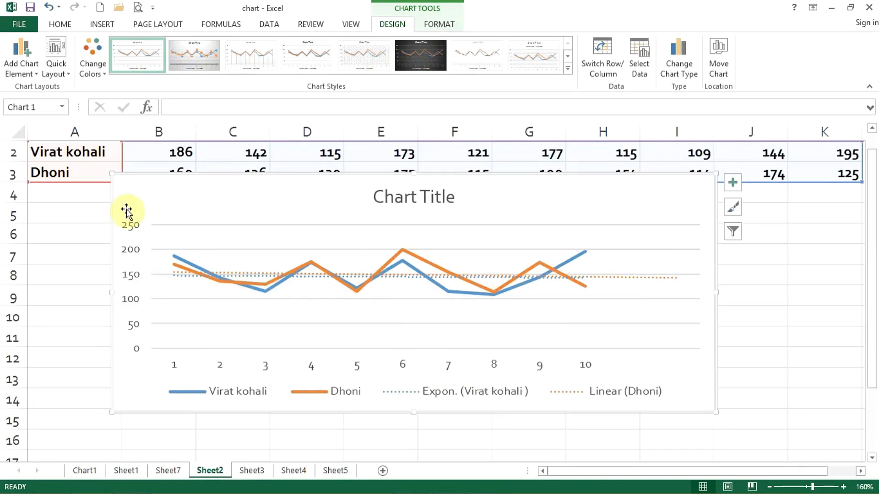
{"action": "left_click", "coordinate": [48, 8]}
{"action": "left_click", "coordinate": [48, 8]}
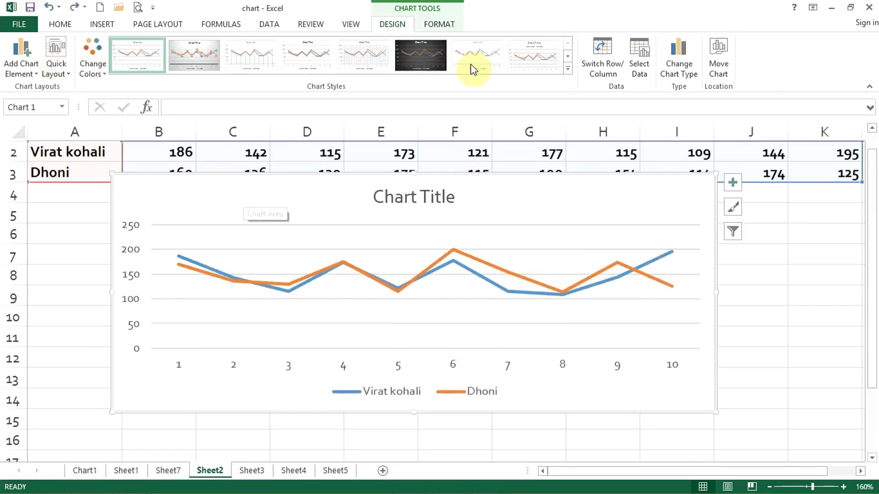
Apply the dark grey chart style with glowing lines and move the line chart below the score table
{"action": "left_click", "coordinate": [568, 68]}
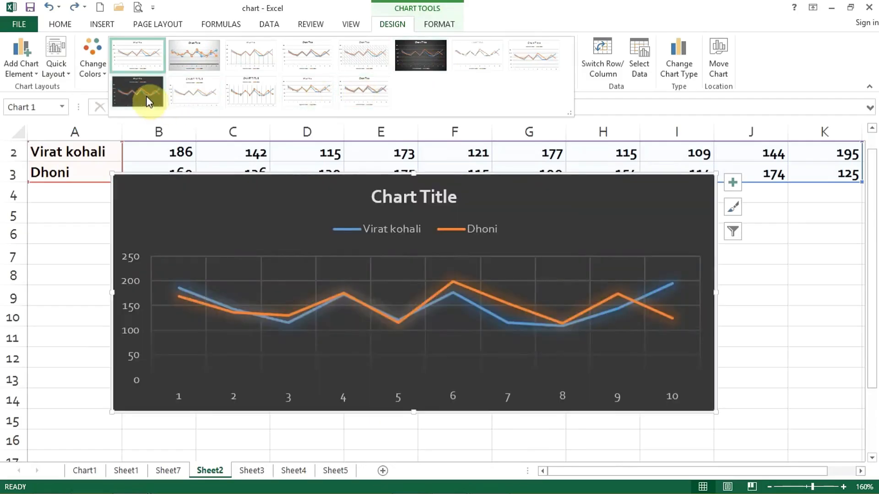
{"action": "left_click", "coordinate": [144, 92]}
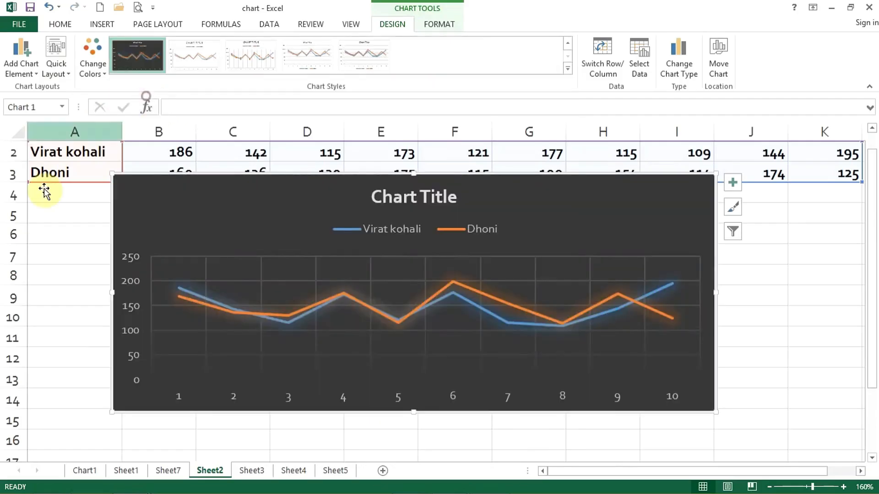
{"action": "left_click_drag", "start_coordinate": [133, 226], "coordinate": [133, 260]}
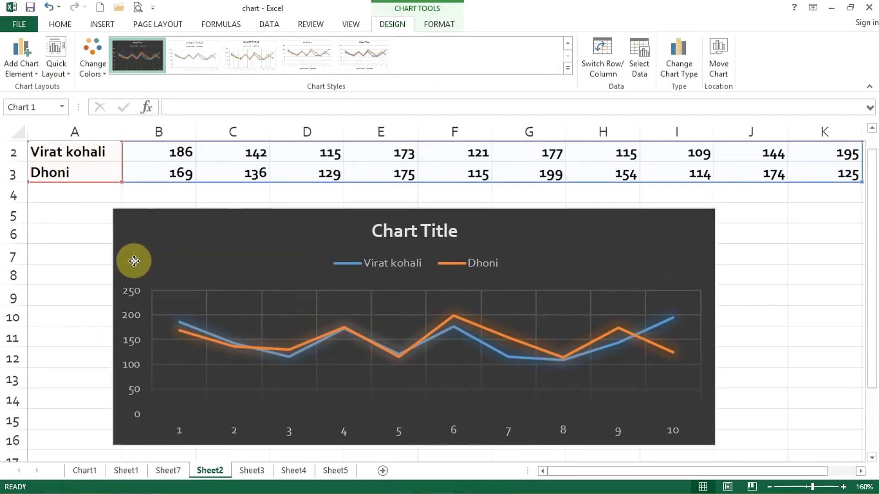
Recolour the chart's lines with the fourth Colorful palette, which starts with green and blue
{"action": "left_click", "coordinate": [87, 68]}
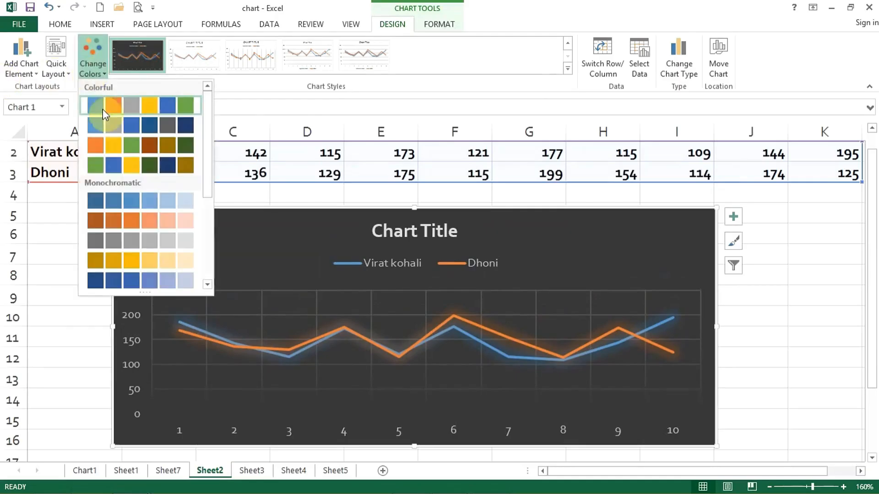
{"action": "left_click", "coordinate": [112, 168]}
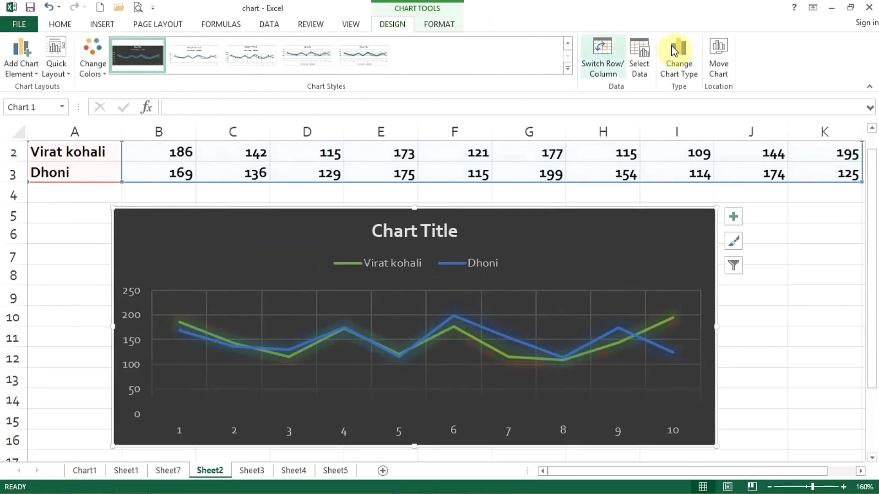
{"action": "left_click", "coordinate": [441, 25]}
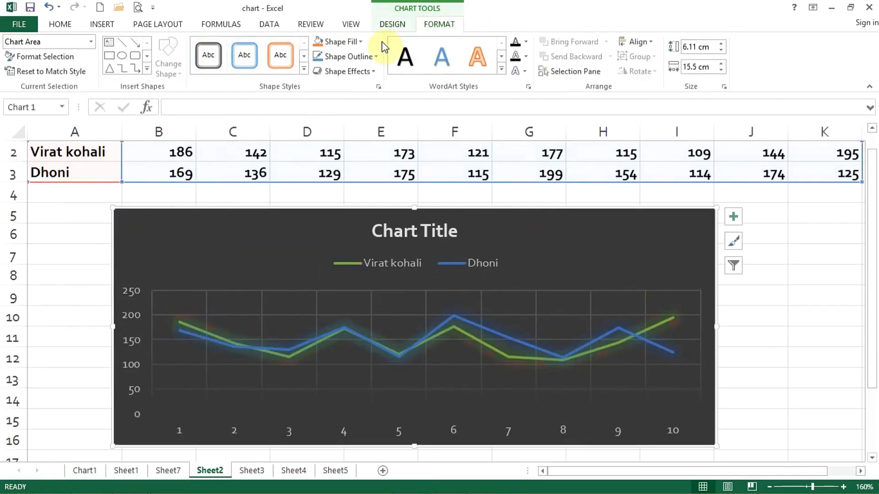
{"action": "left_click", "coordinate": [388, 26]}
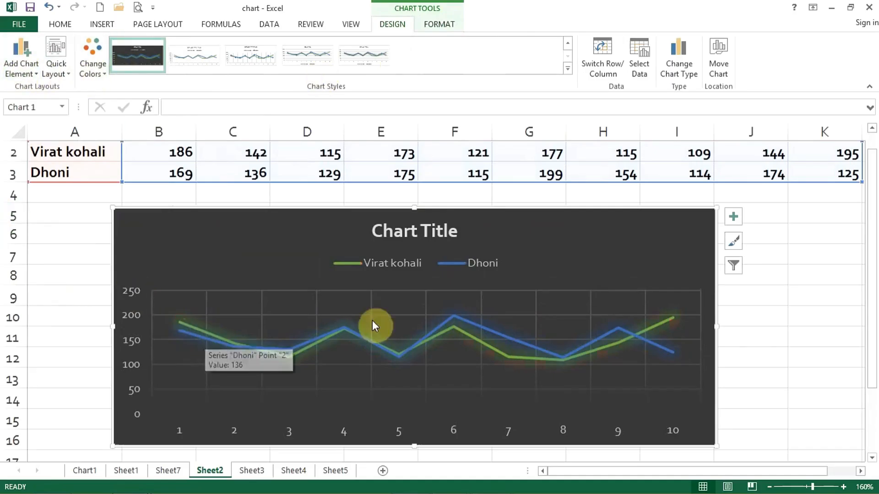
Switch to Sheet3 and look over the IND and AUS score rows
{"action": "left_click", "coordinate": [254, 471]}
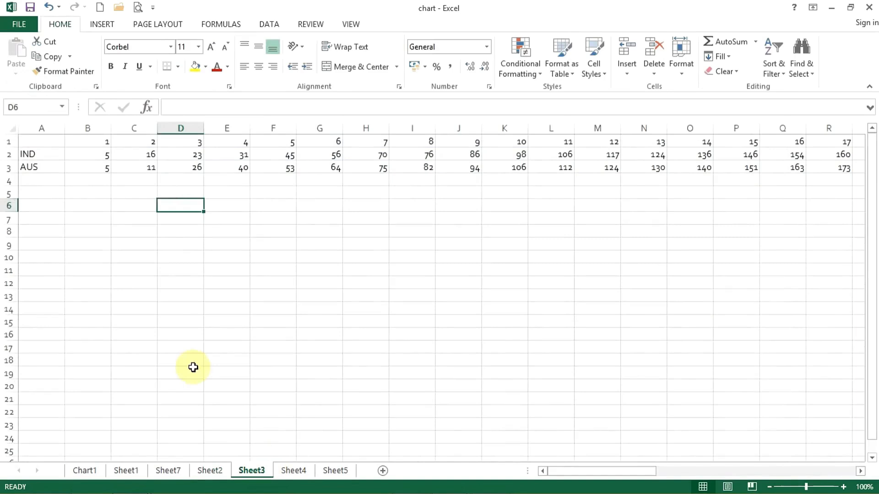
{"action": "left_click", "coordinate": [119, 231]}
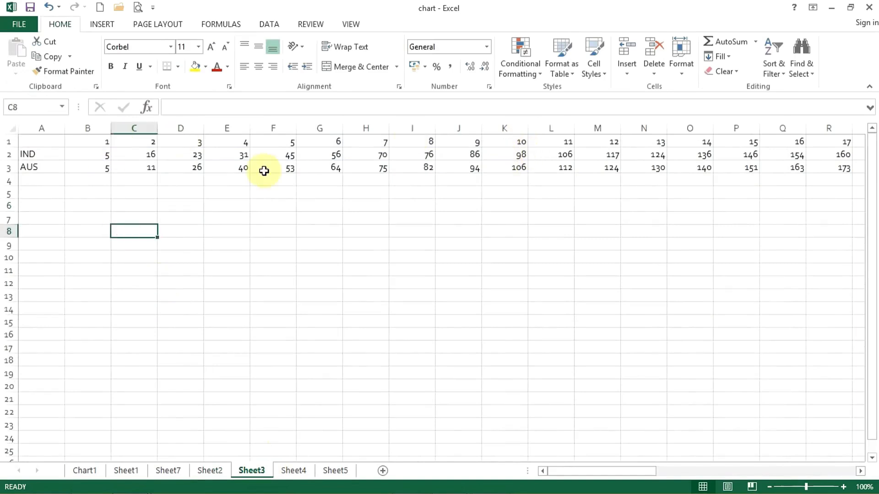
{"action": "left_click_drag", "start_coordinate": [48, 154], "coordinate": [297, 167]}
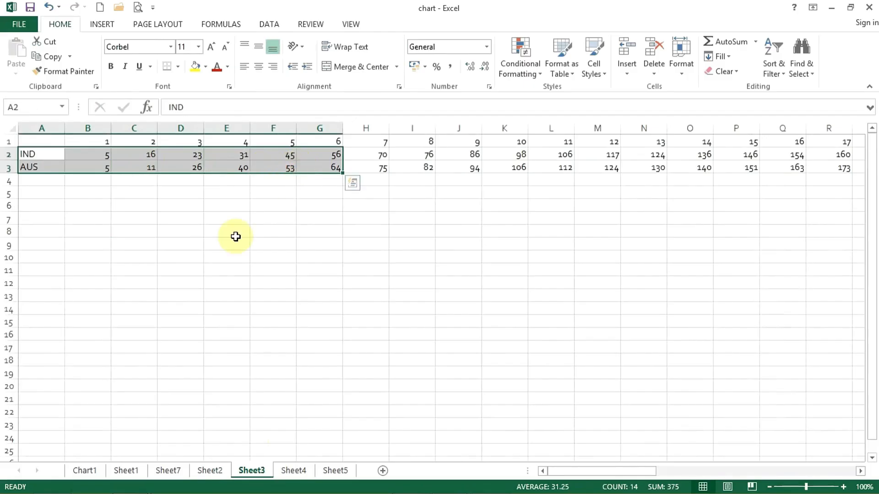
{"action": "left_click", "coordinate": [236, 236]}
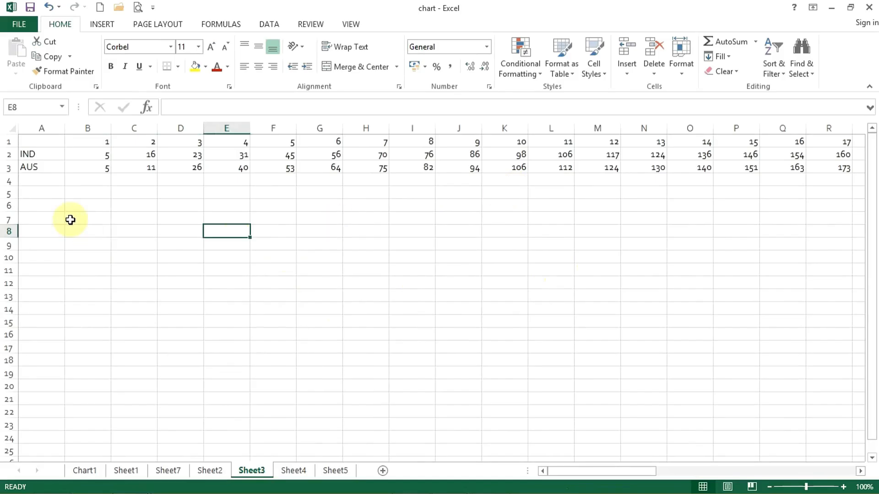
Enter 1 in cell B5 below the IND and AUS score table
{"action": "left_click", "coordinate": [32, 194]}
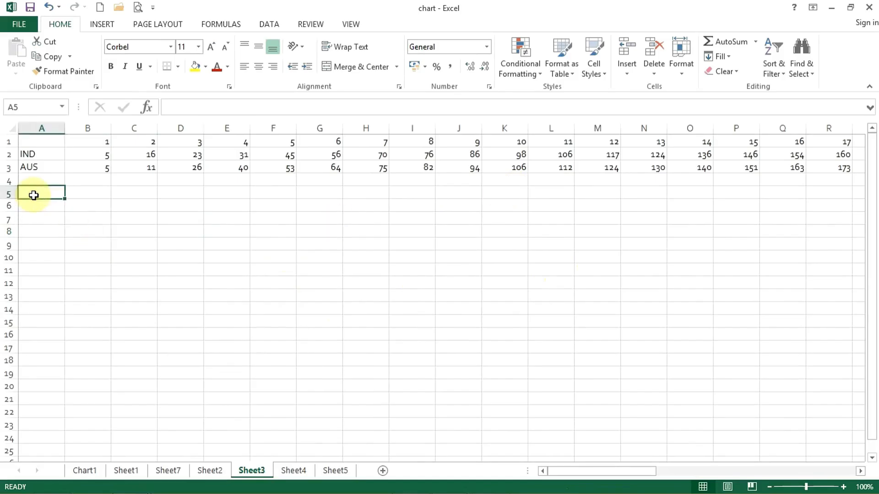
{"action": "left_click", "coordinate": [86, 191]}
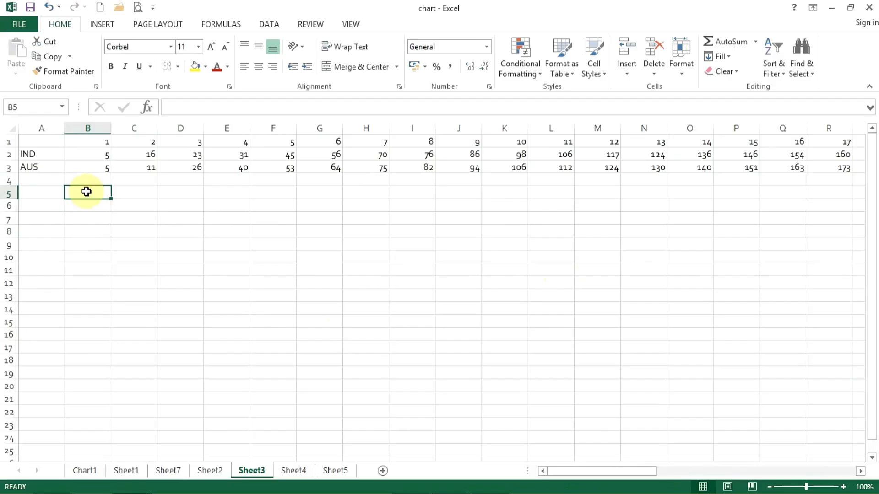
{"action": "type", "text": "1"}
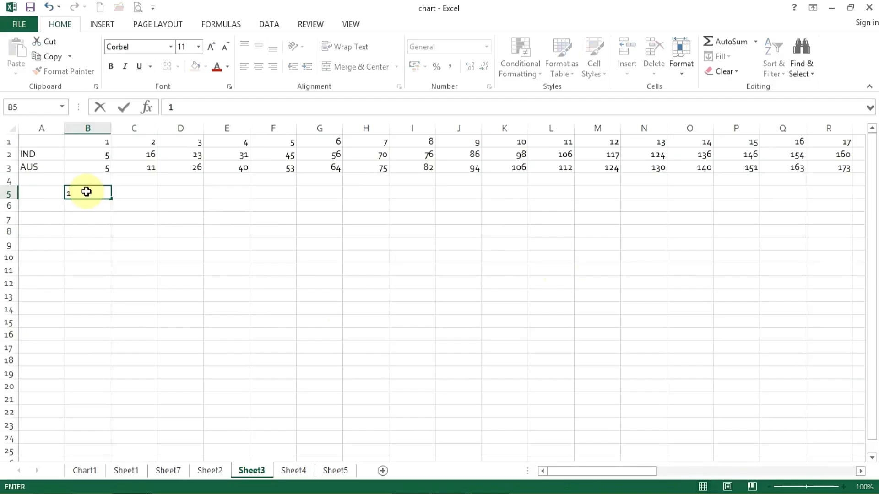
{"action": "key", "text": "ctrl+Return"}
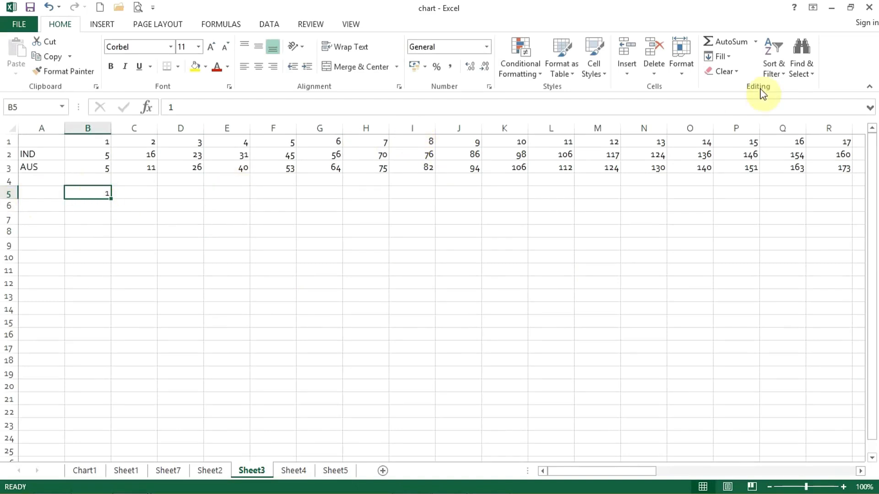
Fill row 5 from cell B5 with a linear series in rows, step value 1 and stop value 20
{"action": "left_click", "coordinate": [723, 56]}
{"action": "left_click", "coordinate": [725, 151]}
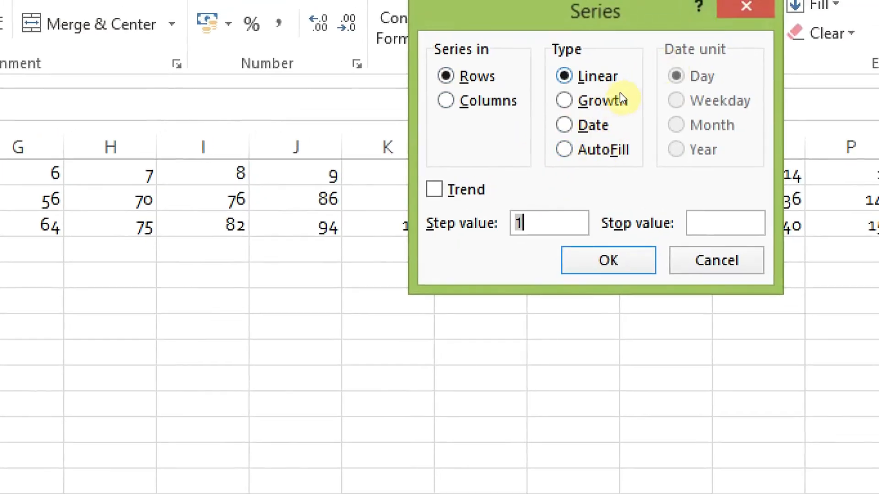
{"action": "key", "text": "Tab"}
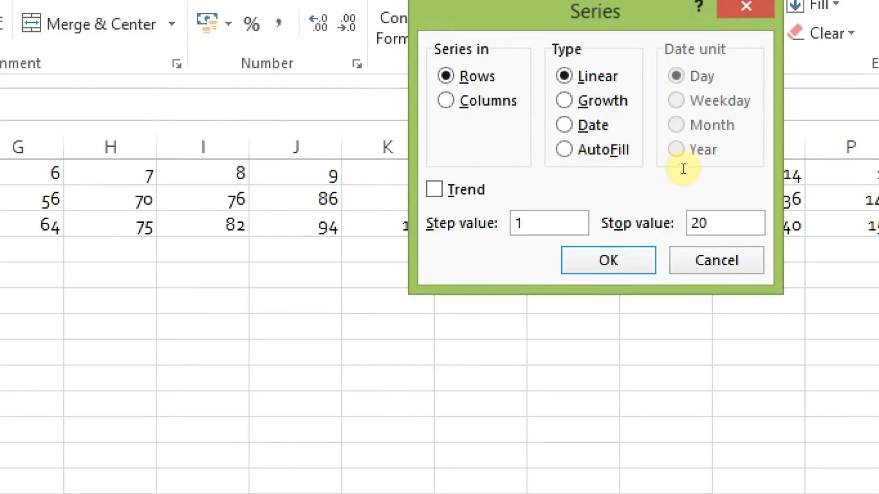
{"action": "key", "text": "Return"}
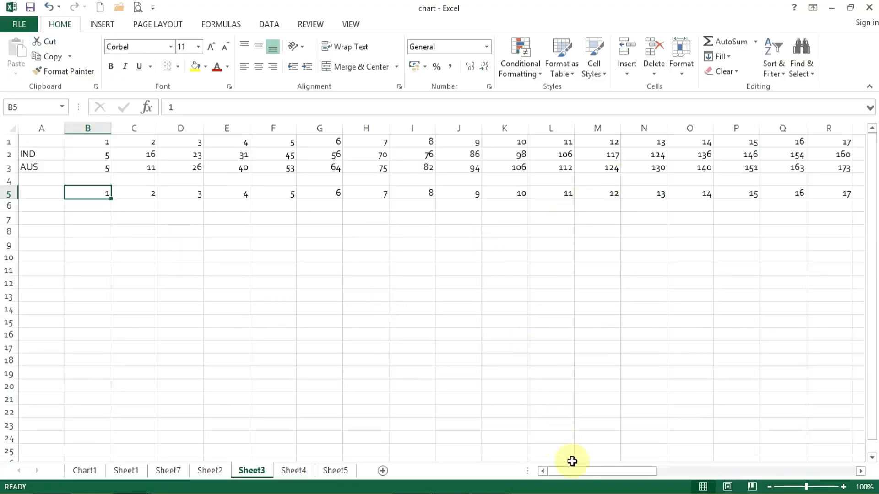
{"action": "left_click_drag", "start_coordinate": [576, 476], "coordinate": [548, 473]}
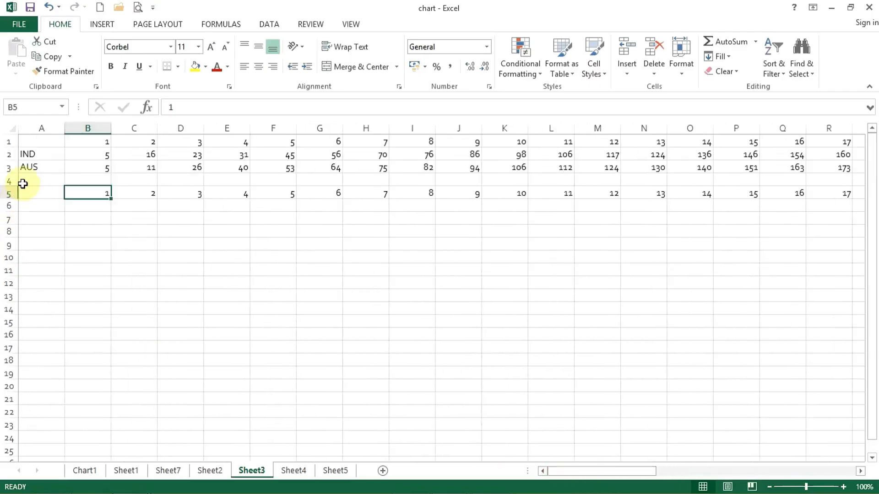
Label the rows of the new table IND in cell A6 and AUS in cell A7
{"action": "left_click", "coordinate": [54, 204]}
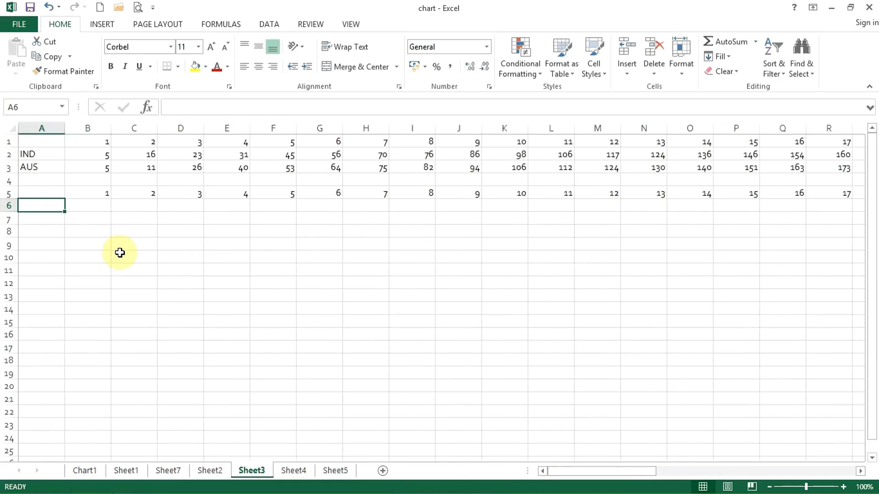
{"action": "type", "text": "IND"}
{"action": "key", "text": "Return"}
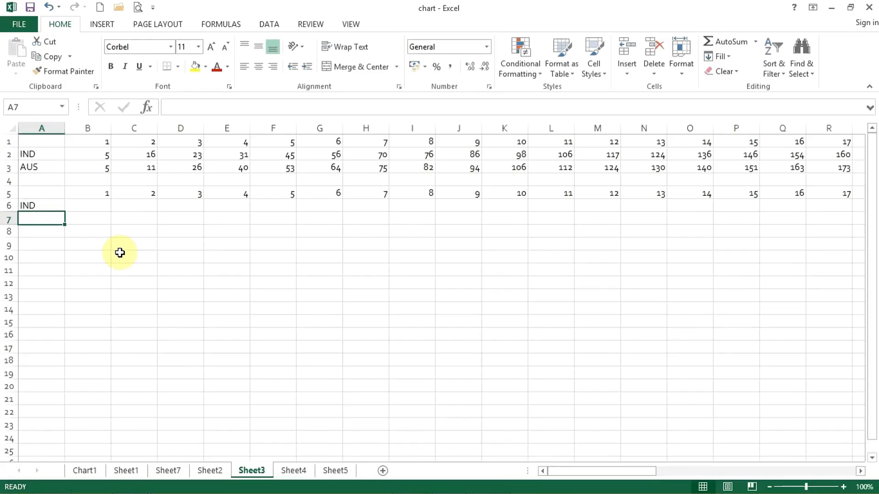
{"action": "type", "text": "I"}
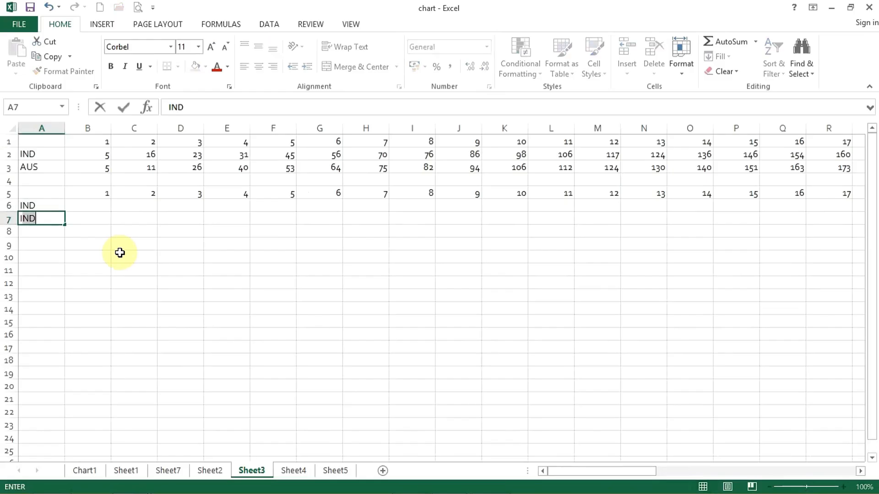
{"action": "key", "text": "BackSpace"}
{"action": "key", "text": "Tab"}
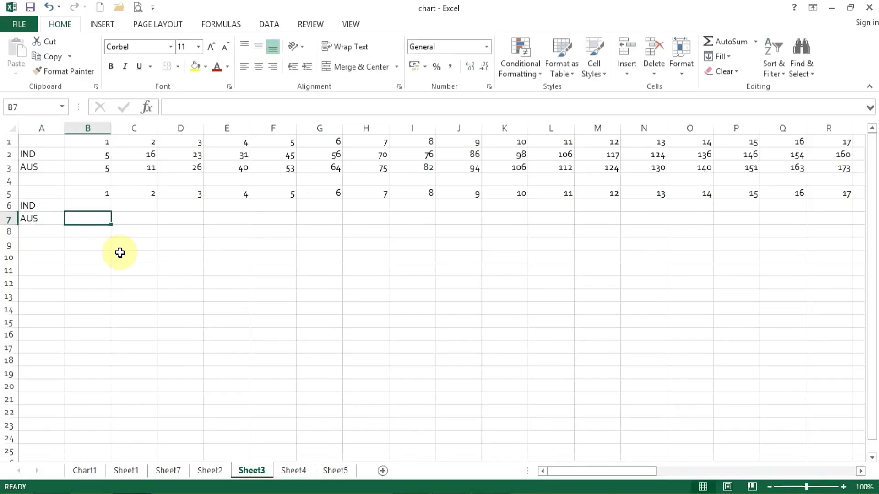
Enter 5 in cell B6 as the first IND score of the new table
{"action": "left_click", "coordinate": [86, 208]}
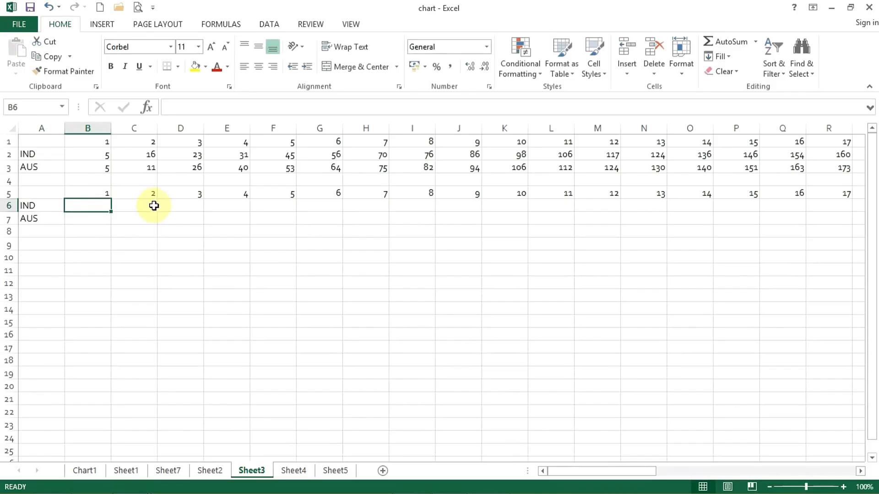
{"action": "type", "text": "5"}
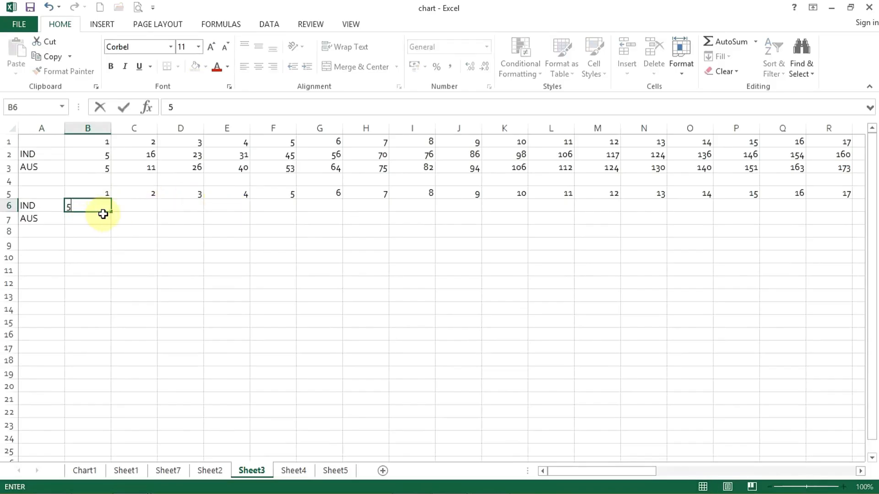
{"action": "key", "text": "Tab"}
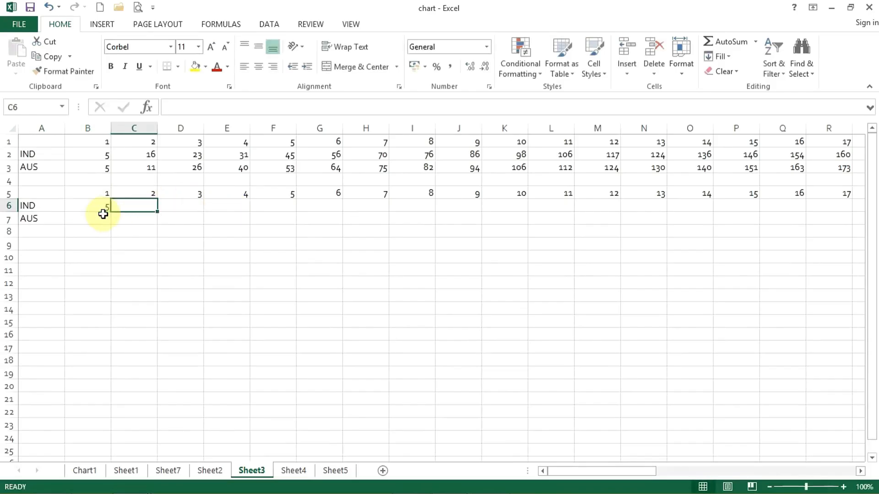
Enter 11 in cell C6 and 15 in cell D6 as the next IND scores
{"action": "type", "text": "11"}
{"action": "key", "text": "Tab"}
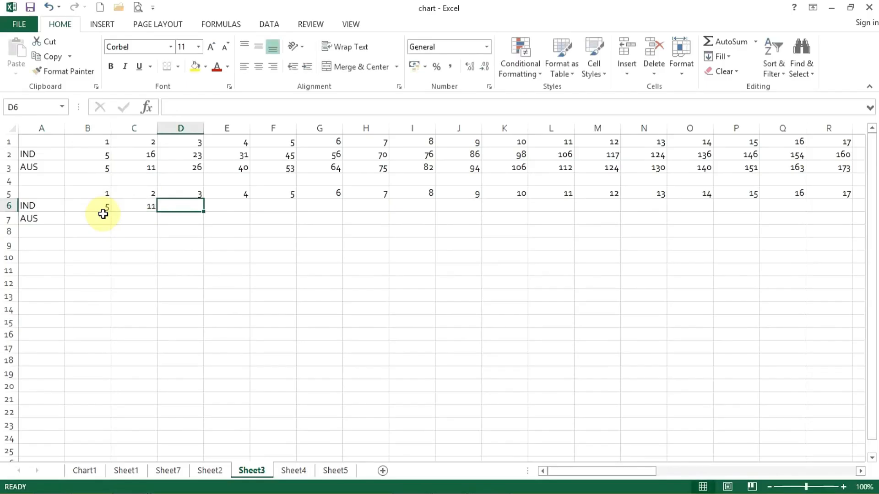
{"action": "type", "text": "15"}
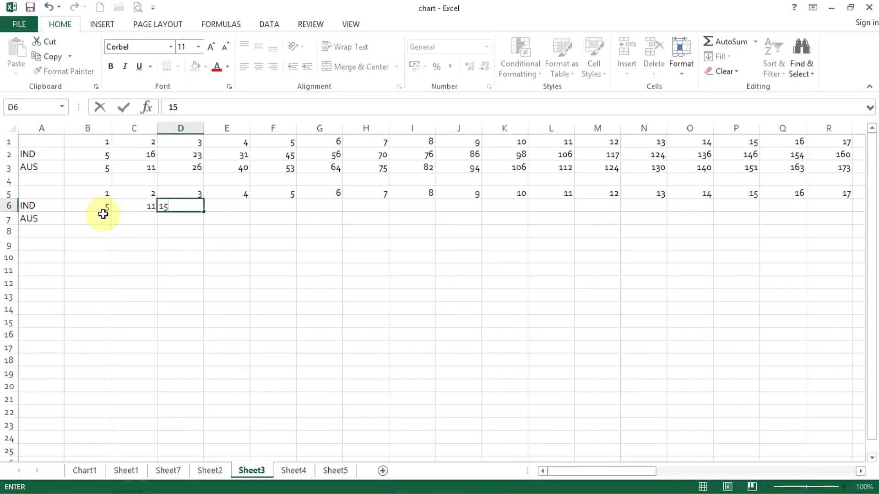
{"action": "left_click", "coordinate": [272, 224]}
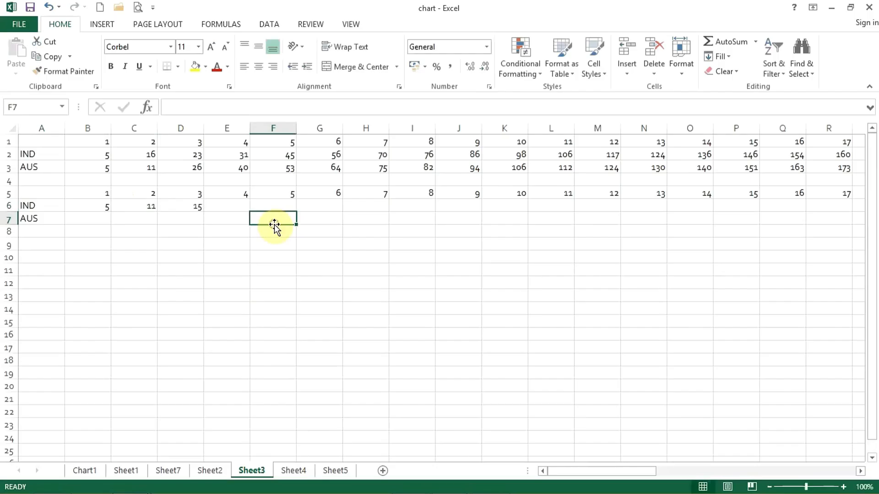
{"action": "left_click", "coordinate": [82, 205]}
{"action": "left_click_drag", "start_coordinate": [82, 205], "coordinate": [184, 207]}
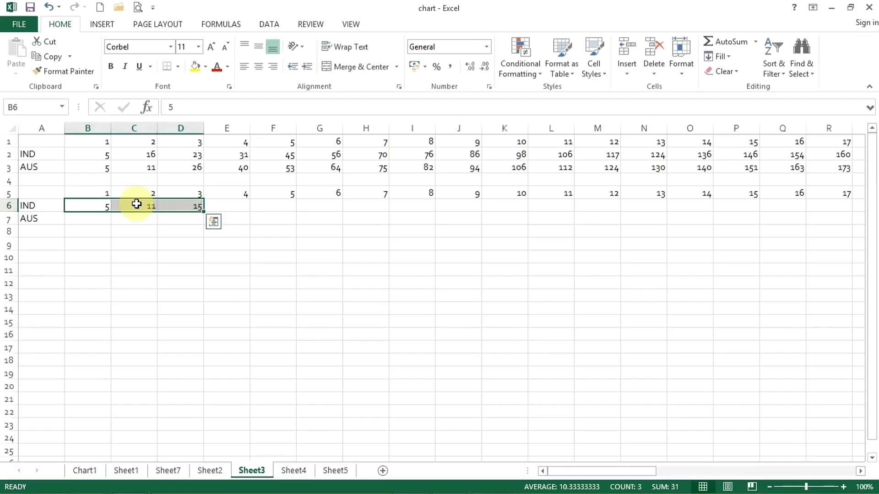
Clear the hand-entered IND scores from cells C6 to E6, keeping the first score in B6
{"action": "scroll", "coordinate": [81, 161], "scroll_direction": "up", "scroll_amount": 2}
{"action": "scroll", "coordinate": [82, 161], "scroll_direction": "up", "scroll_amount": 2}
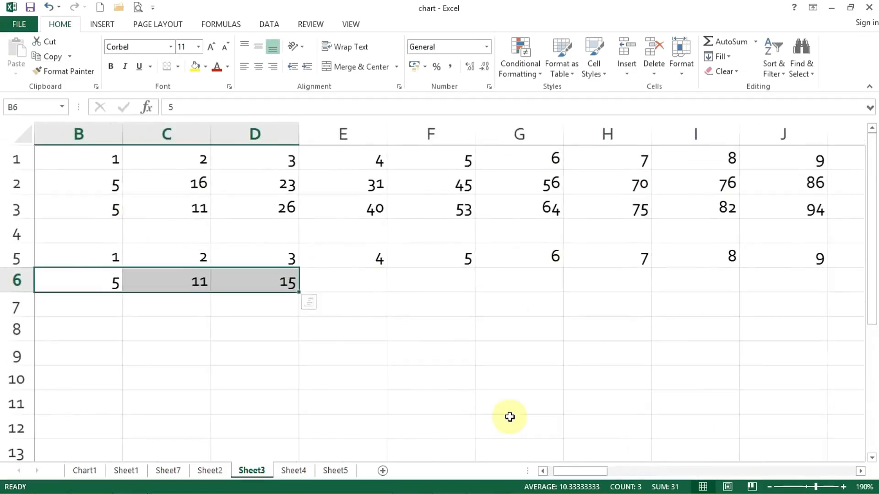
{"action": "left_click_drag", "start_coordinate": [578, 472], "coordinate": [518, 478]}
{"action": "left_click", "coordinate": [157, 328]}
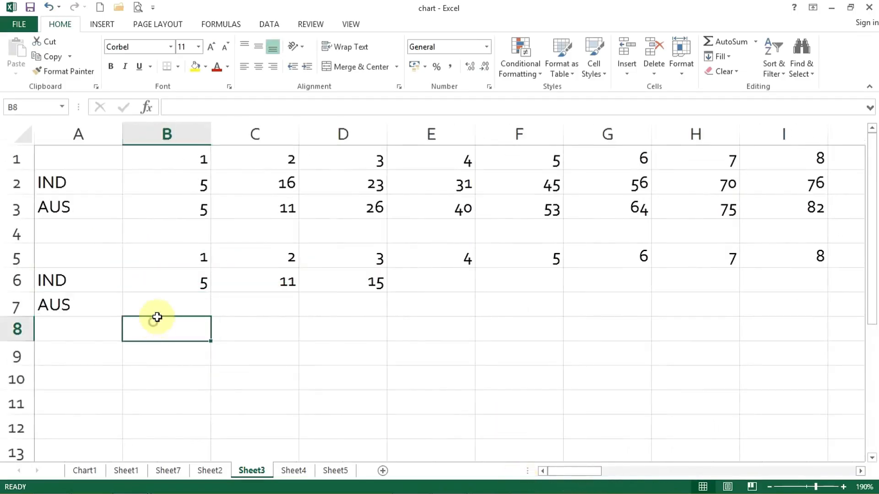
{"action": "left_click", "coordinate": [237, 282]}
{"action": "left_click_drag", "start_coordinate": [237, 283], "coordinate": [424, 284]}
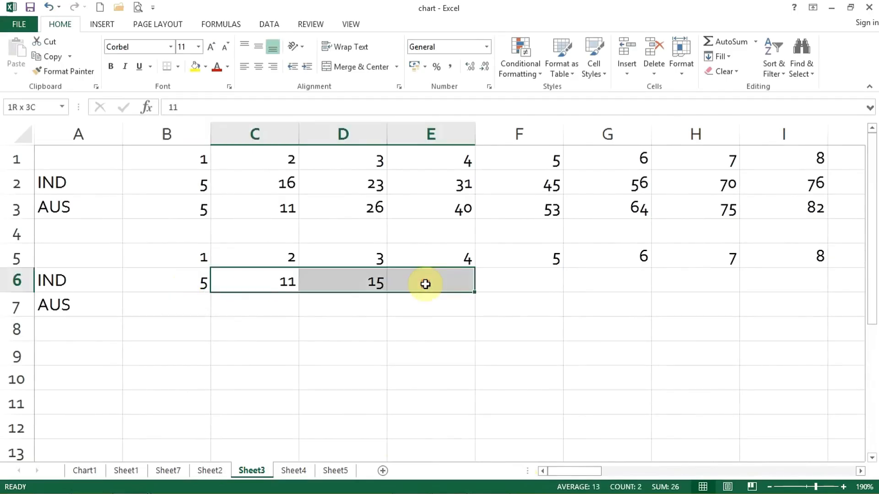
{"action": "key", "text": "Delete"}
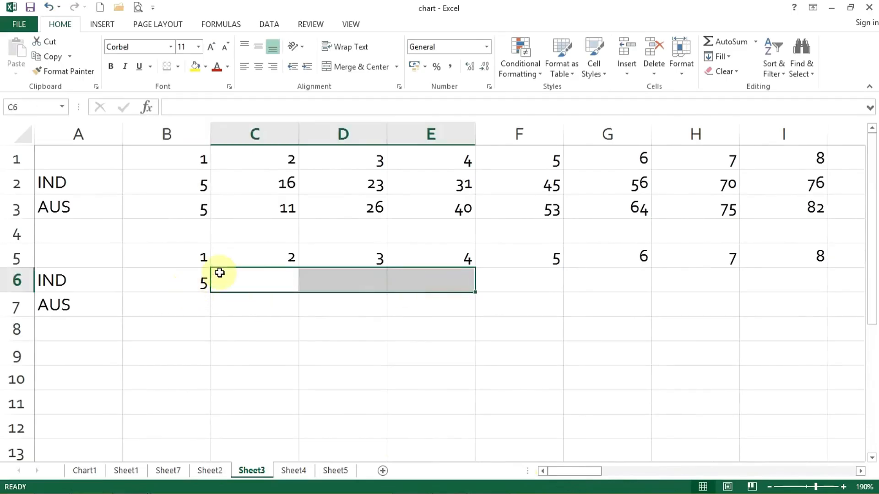
Enter the formula =RANDBETWEEN(5,15) in cell C6 to generate a random IND score
{"action": "left_click", "coordinate": [260, 278]}
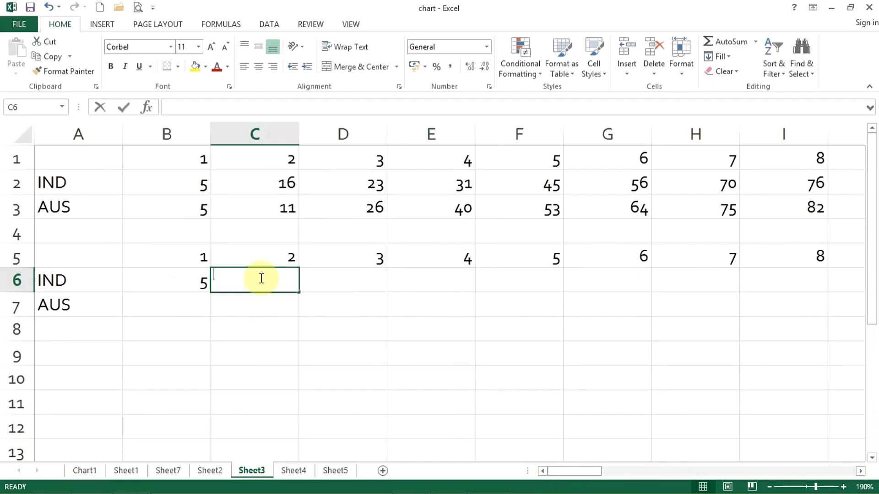
{"action": "type", "text": "=rand"}
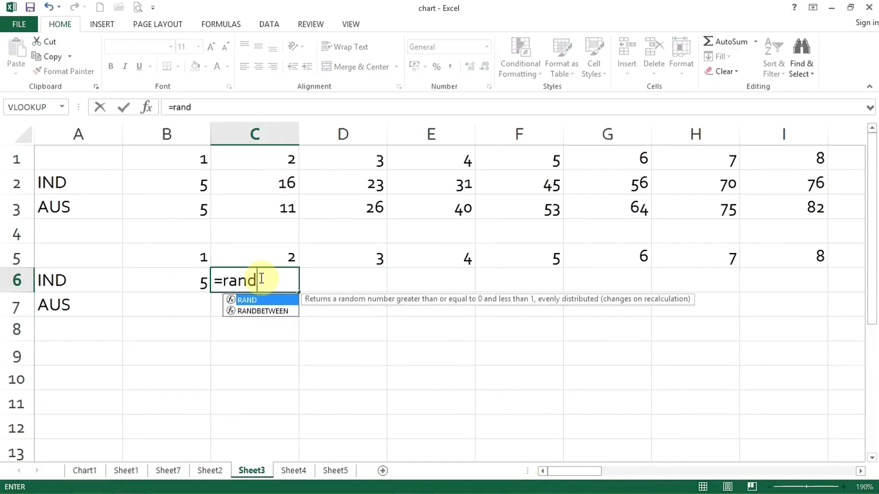
{"action": "key", "text": "Down"}
{"action": "key", "text": "Tab"}
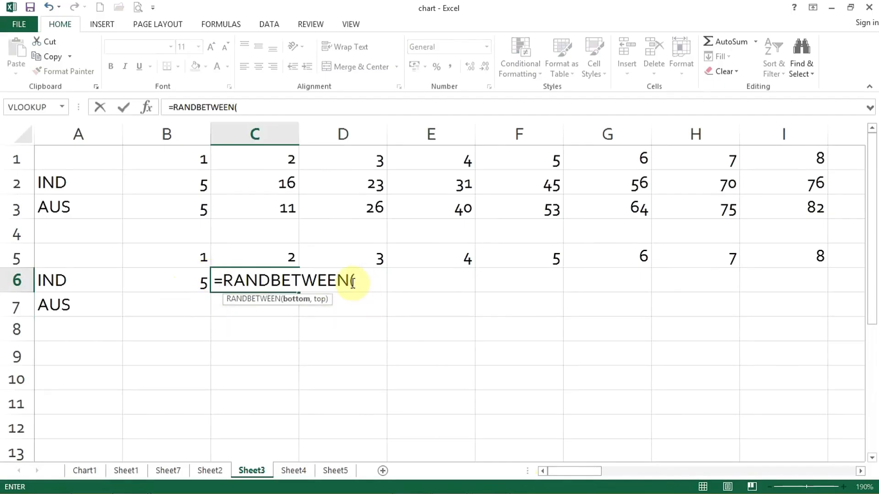
{"action": "type", "text": "5,15"}
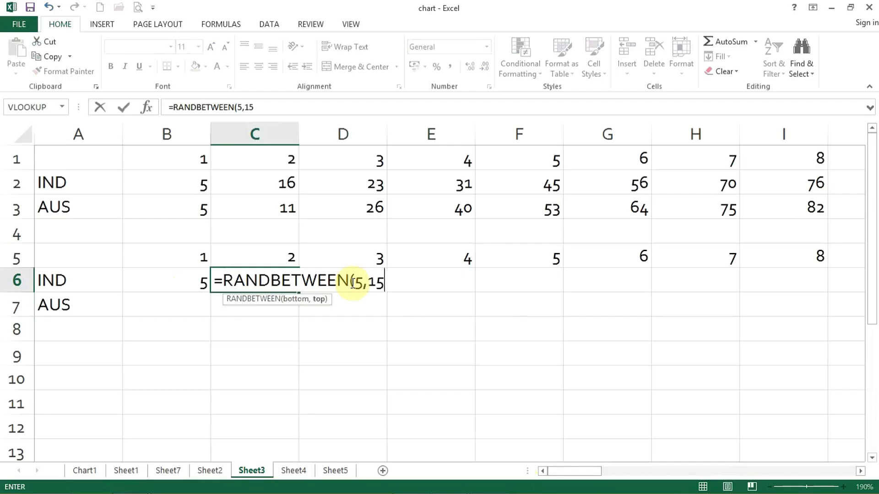
{"action": "type", "text": ")"}
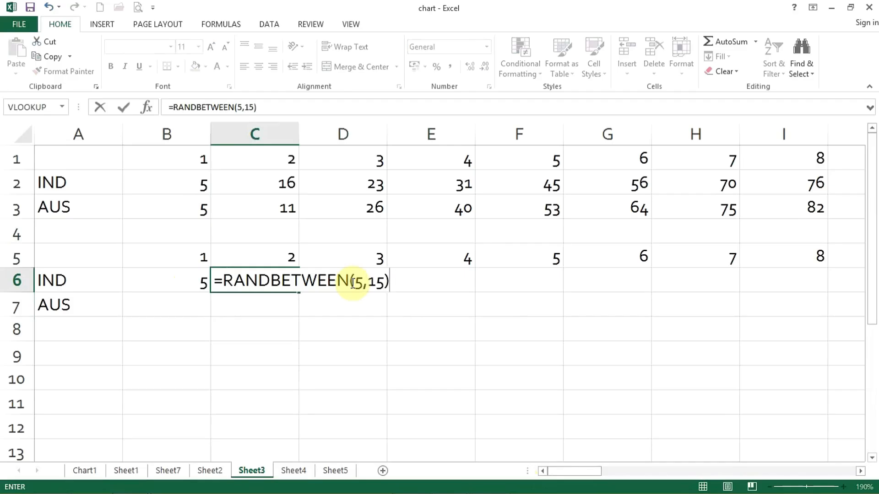
{"action": "key", "text": "Return"}
Try filling the random score formula from C6 across to F6, and clear cells D6 to F6 again
{"action": "left_click", "coordinate": [288, 281]}
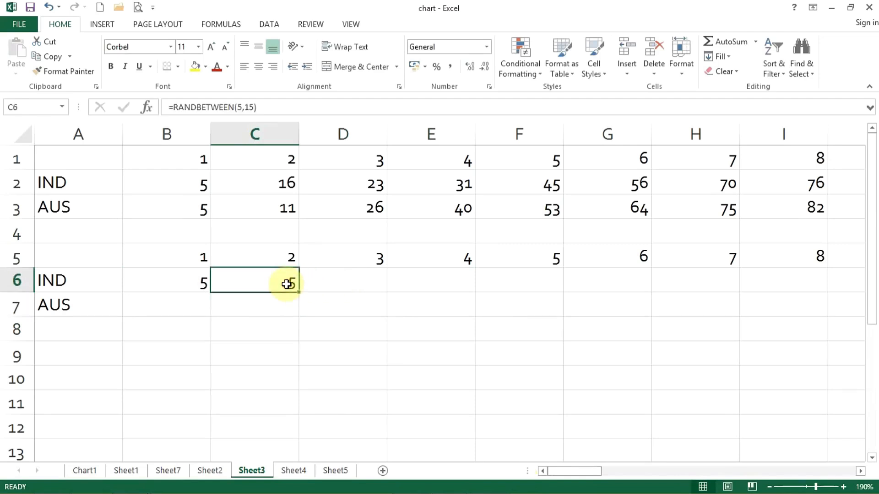
{"action": "left_click_drag", "start_coordinate": [299, 295], "coordinate": [533, 298]}
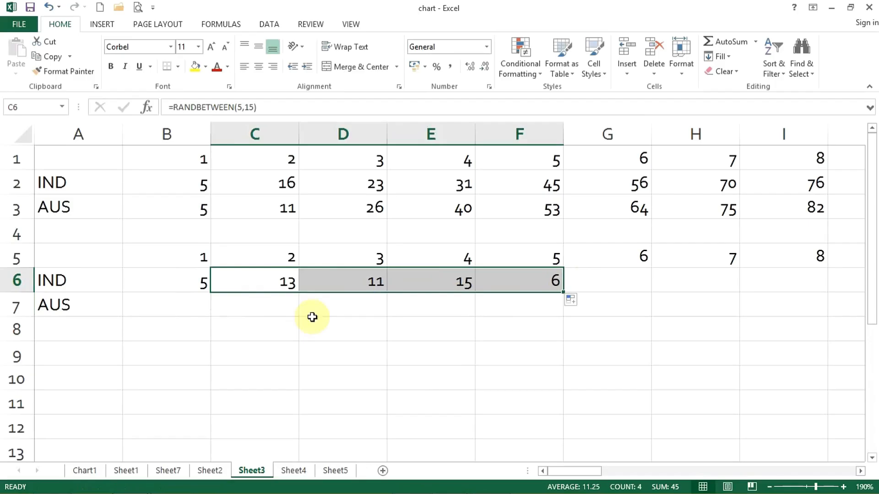
{"action": "left_click", "coordinate": [328, 288]}
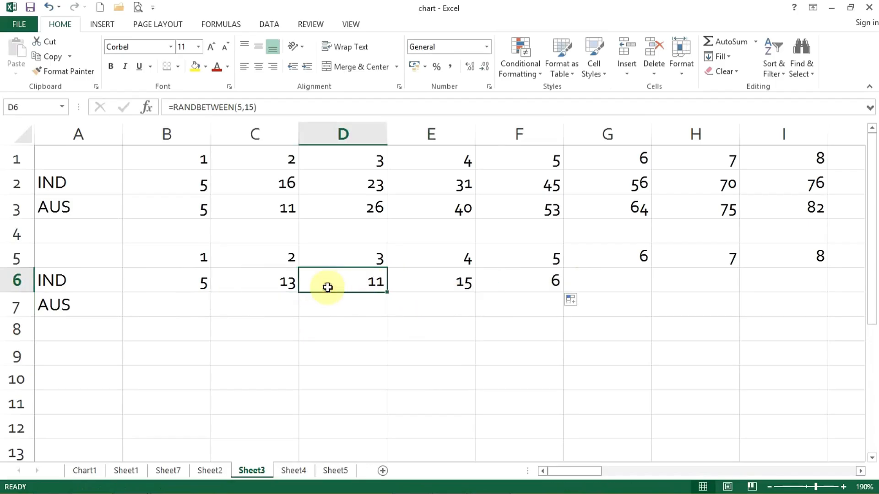
{"action": "left_click_drag", "start_coordinate": [327, 288], "coordinate": [514, 281]}
{"action": "key", "text": "Delete"}
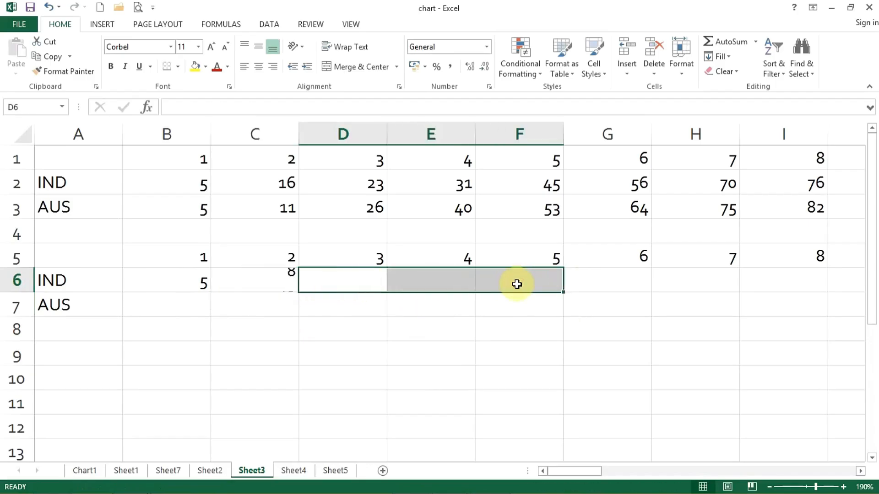
Change the formula in C6 to =RANDBETWEEN(5,15)+B6 and fill it across to cell U6
{"action": "left_click", "coordinate": [246, 282]}
{"action": "double_click", "coordinate": [245, 283]}
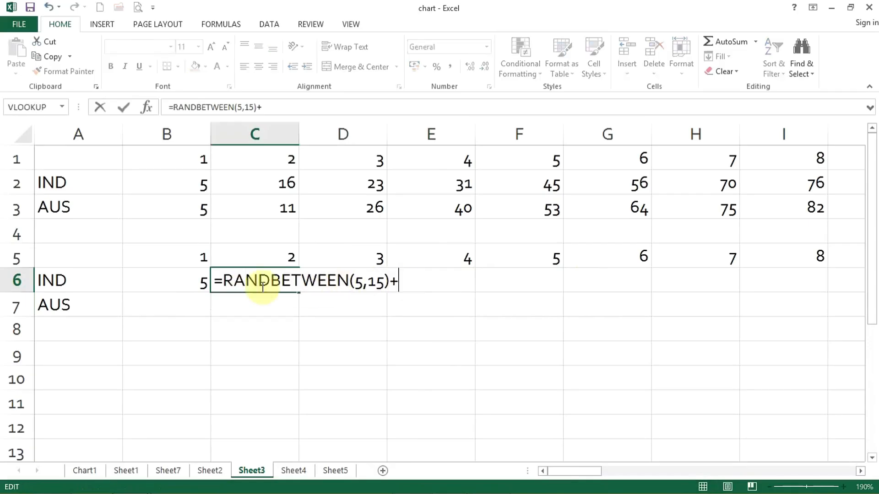
{"action": "left_click", "coordinate": [178, 286]}
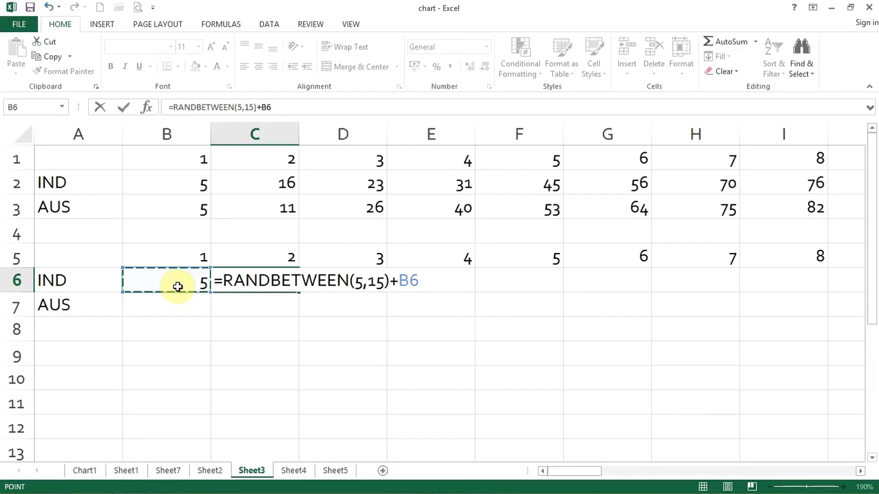
{"action": "key", "text": "Return"}
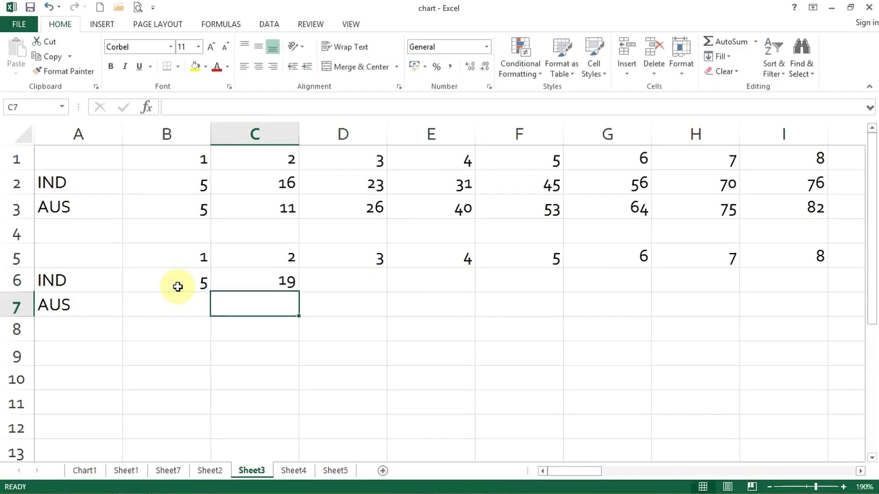
{"action": "left_click", "coordinate": [258, 282]}
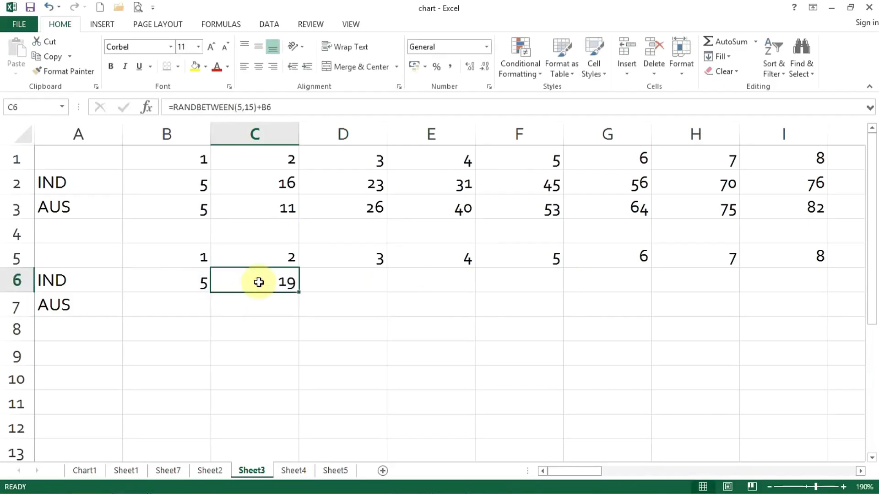
{"action": "left_click_drag", "start_coordinate": [298, 292], "coordinate": [746, 290]}
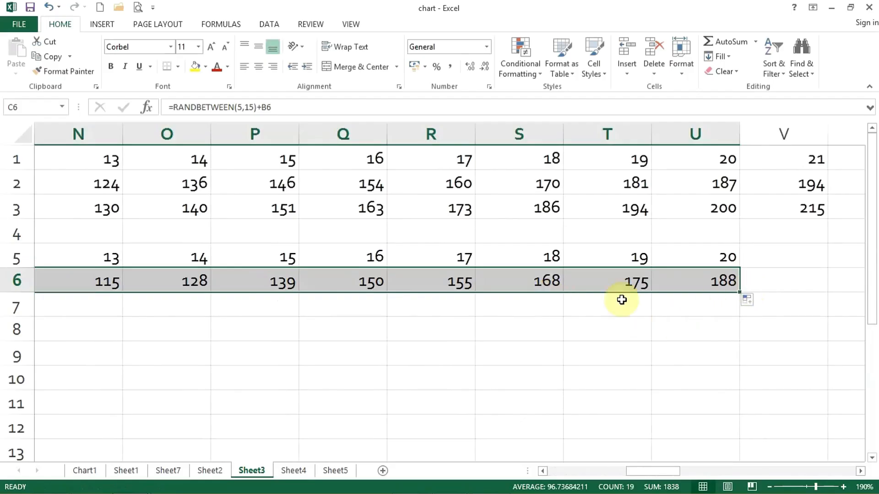
Replace the IND score formulas in C6:U6 with their fixed values by copying and pasting values in place
{"action": "left_click", "coordinate": [40, 57]}
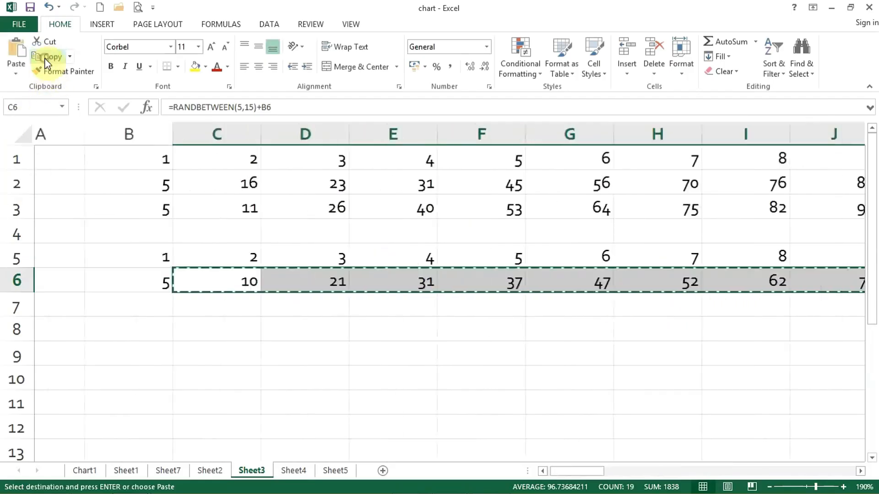
{"action": "left_click", "coordinate": [12, 75]}
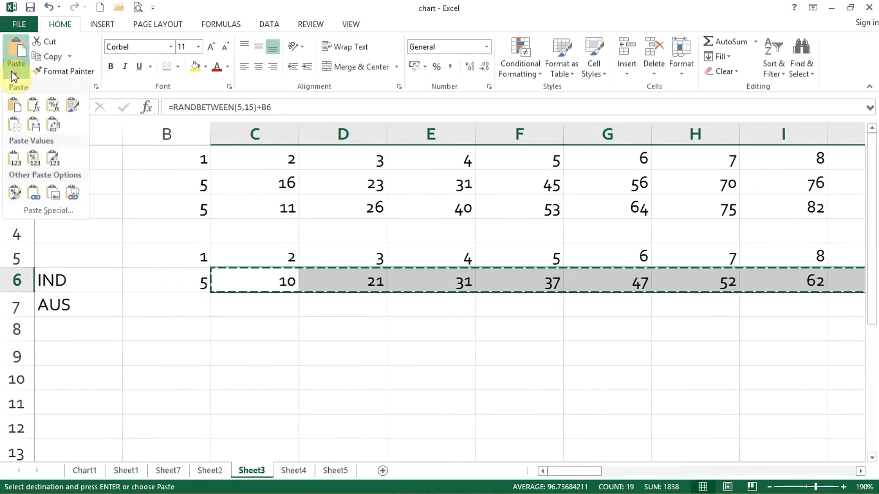
{"action": "left_click", "coordinate": [12, 161]}
{"action": "left_click", "coordinate": [398, 308]}
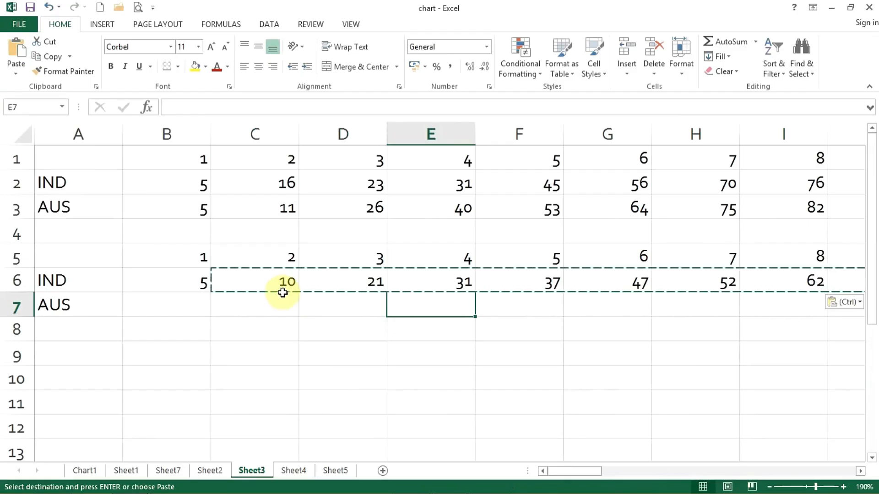
Try pasting the copied IND scores into the AUS row from C7, and undo the paste
{"action": "left_click", "coordinate": [274, 309]}
{"action": "key", "text": "Return"}
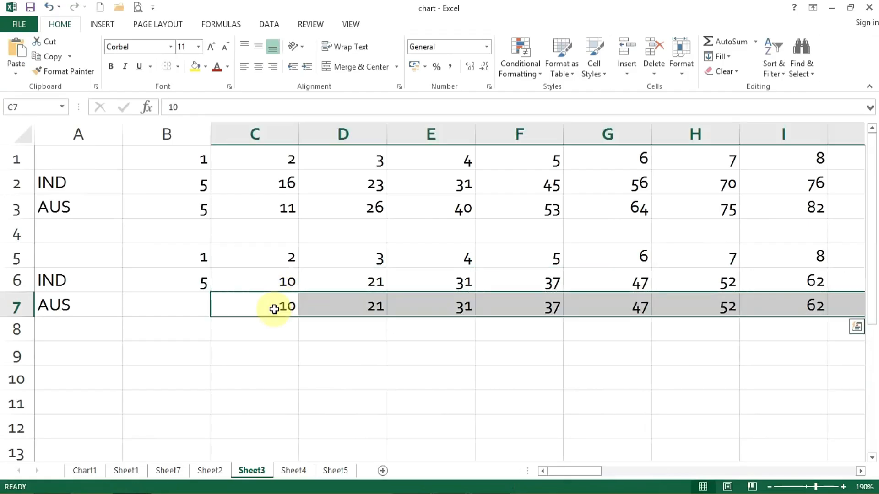
{"action": "key", "text": "ctrl+z"}
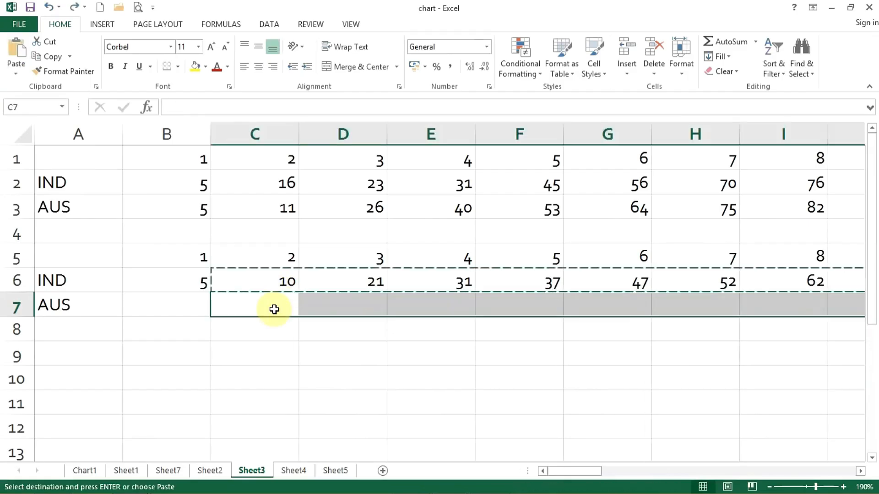
{"action": "left_click", "coordinate": [255, 377]}
Cancel the pending copy and enter 5 as the first AUS score in cell B7
{"action": "left_click", "coordinate": [186, 305]}
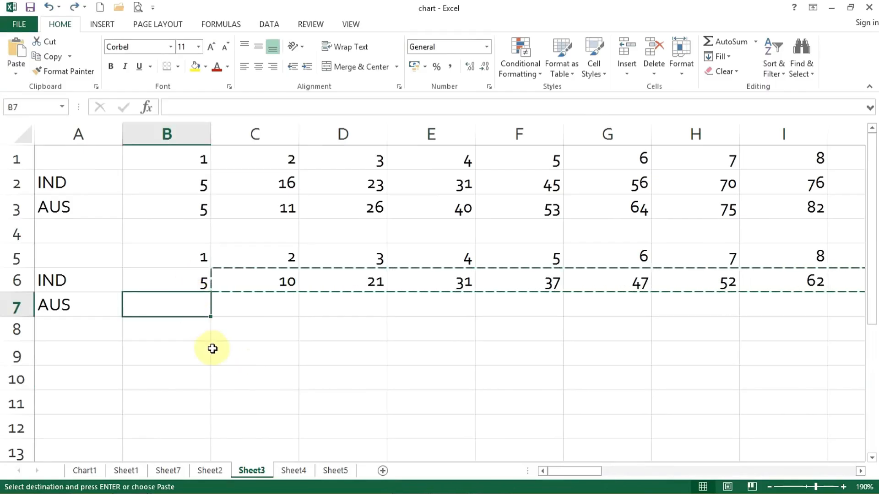
{"action": "key", "text": "Escape"}
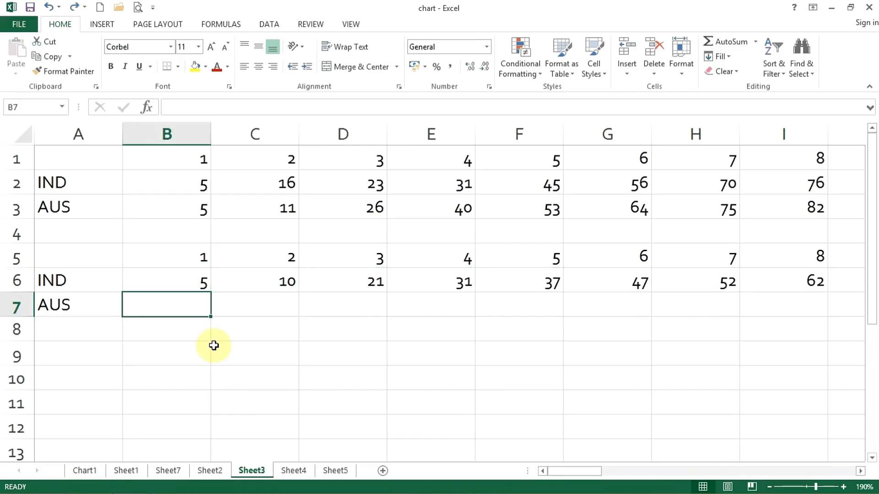
{"action": "type", "text": "5"}
{"action": "key", "text": "Tab"}
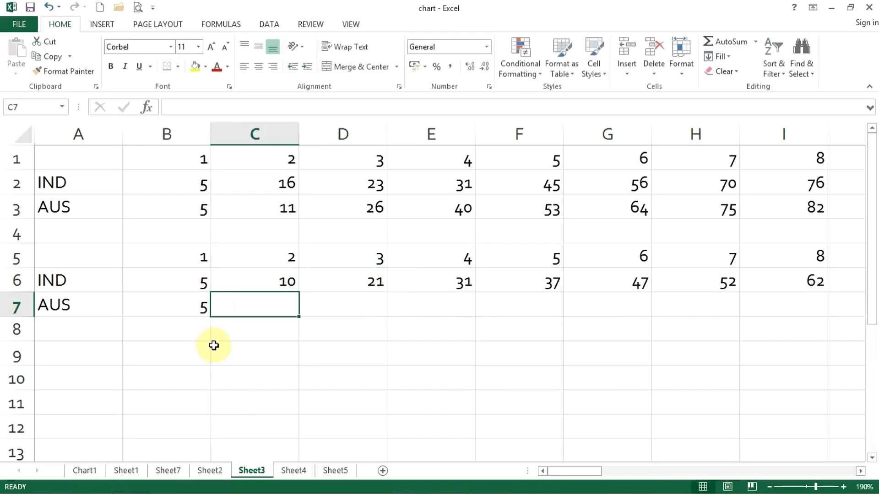
Enter the formula =RANDBETWEEN(5,15) in cell C7 to generate a random AUS score
{"action": "type", "text": "="}
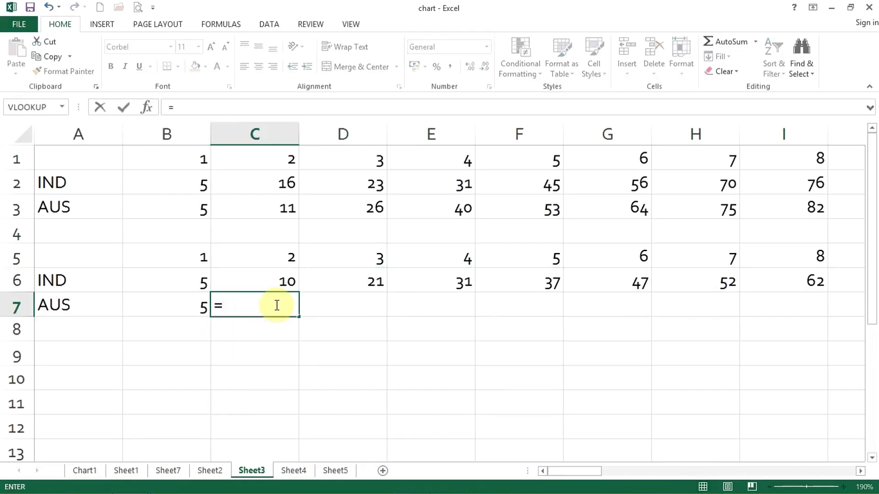
{"action": "type", "text": "ra"}
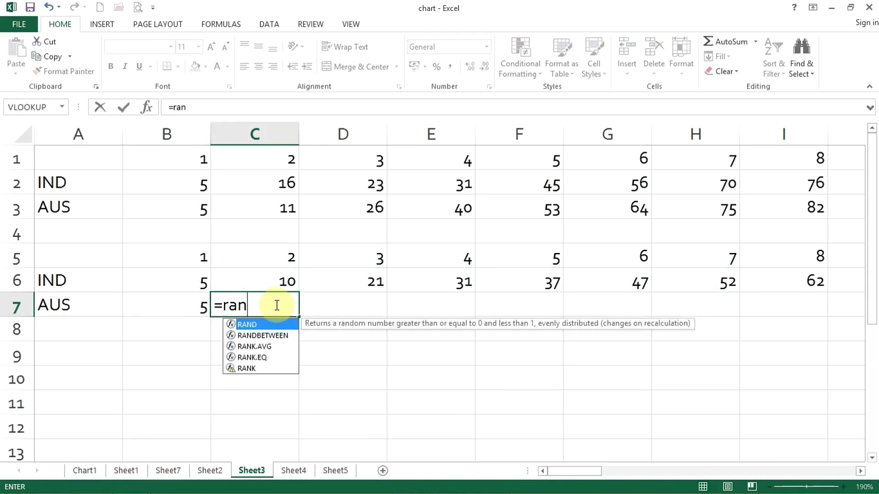
{"action": "type", "text": "n"}
{"action": "key", "text": "Down"}
{"action": "key", "text": "Tab"}
{"action": "type", "text": "5,1"}
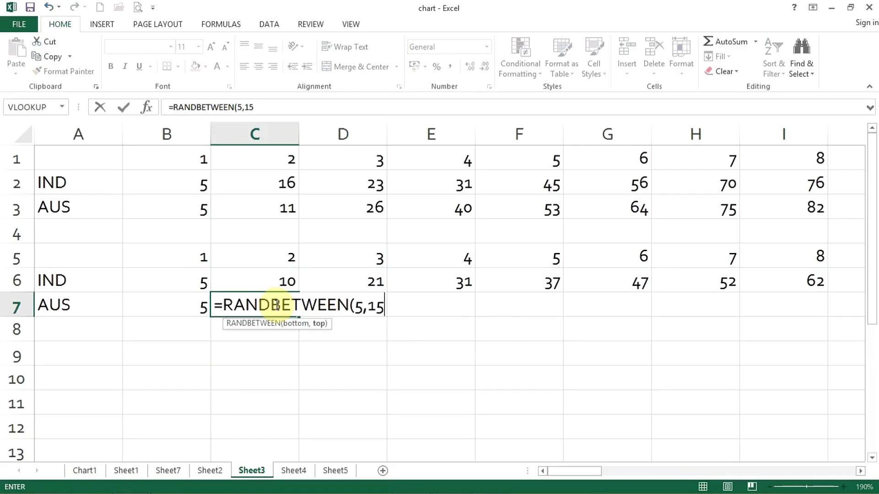
{"action": "type", "text": "5)"}
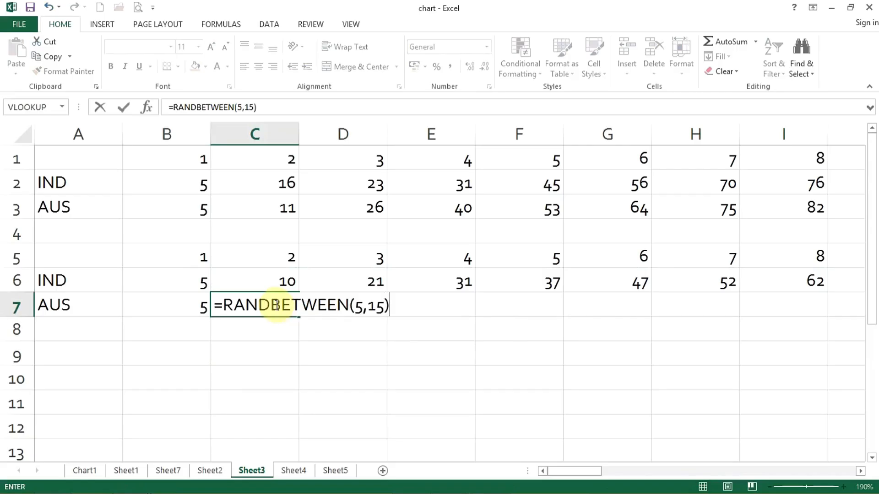
{"action": "key", "text": "Return"}
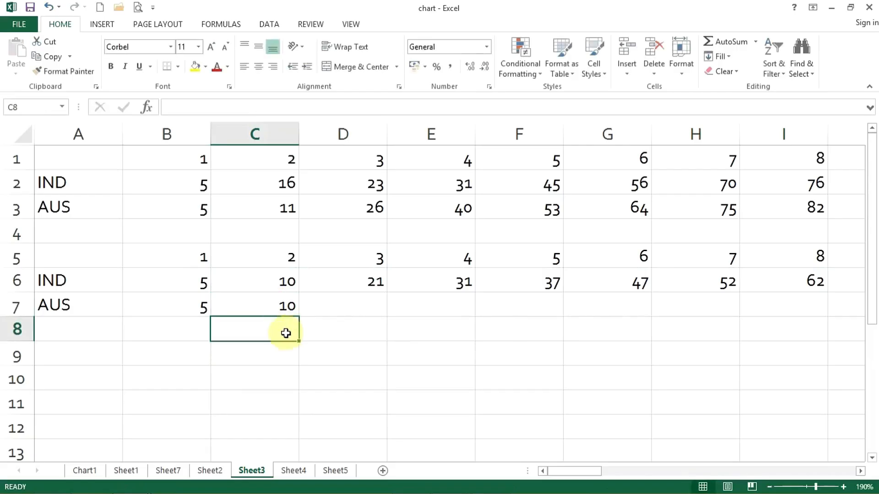
Change the formula in C7 to =RANDBETWEEN(5,15)+B7 and fill it across to cell U7
{"action": "double_click", "coordinate": [277, 306]}
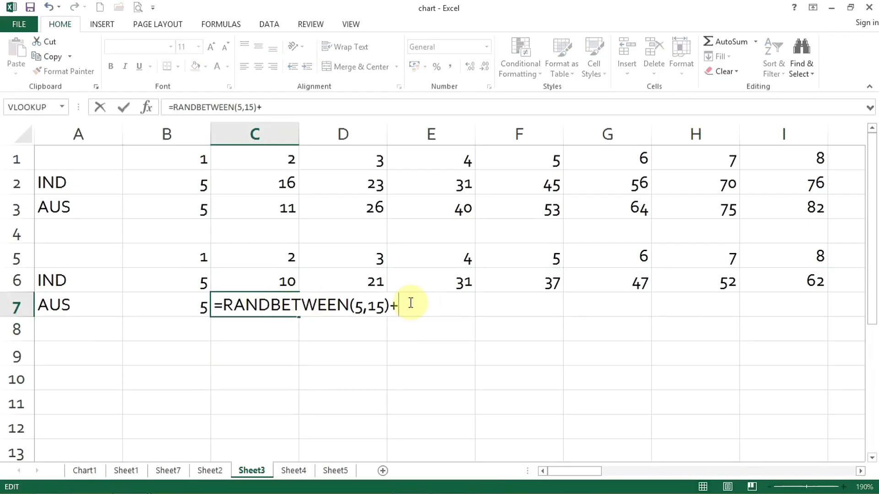
{"action": "left_click", "coordinate": [177, 309]}
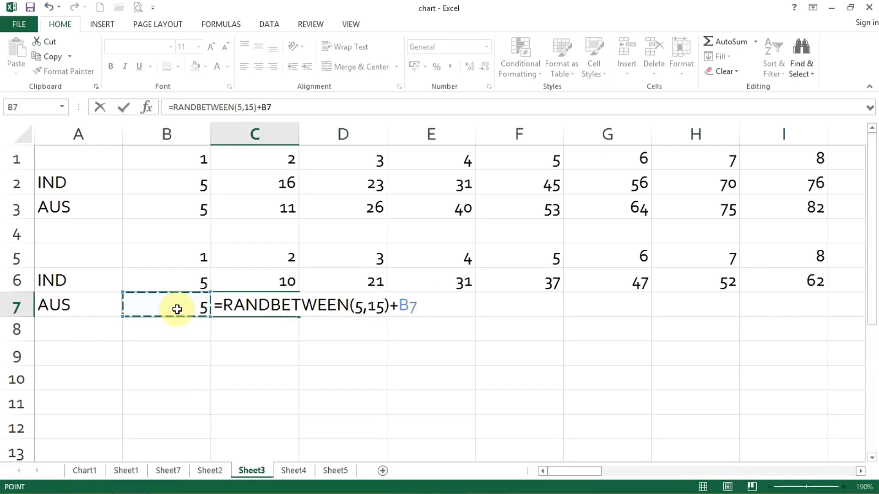
{"action": "key", "text": "Return"}
{"action": "left_click", "coordinate": [287, 305]}
{"action": "left_click_drag", "start_coordinate": [301, 317], "coordinate": [476, 308]}
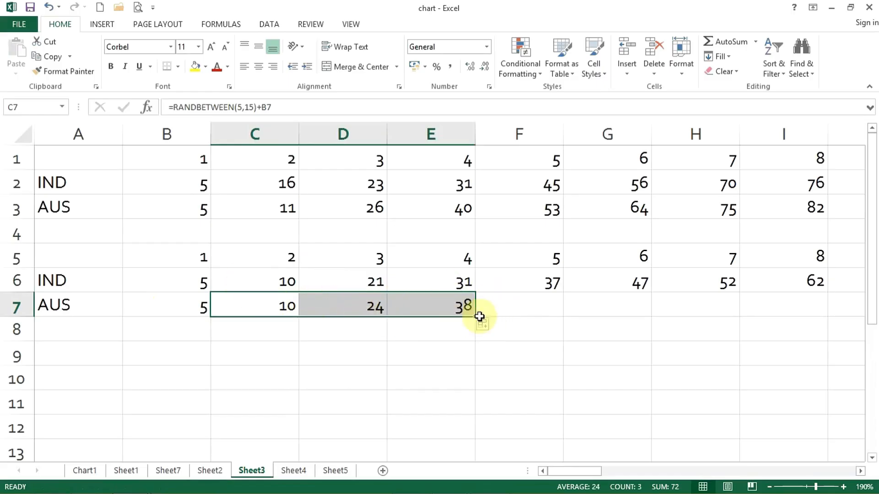
{"action": "left_click_drag", "start_coordinate": [477, 319], "coordinate": [734, 315]}
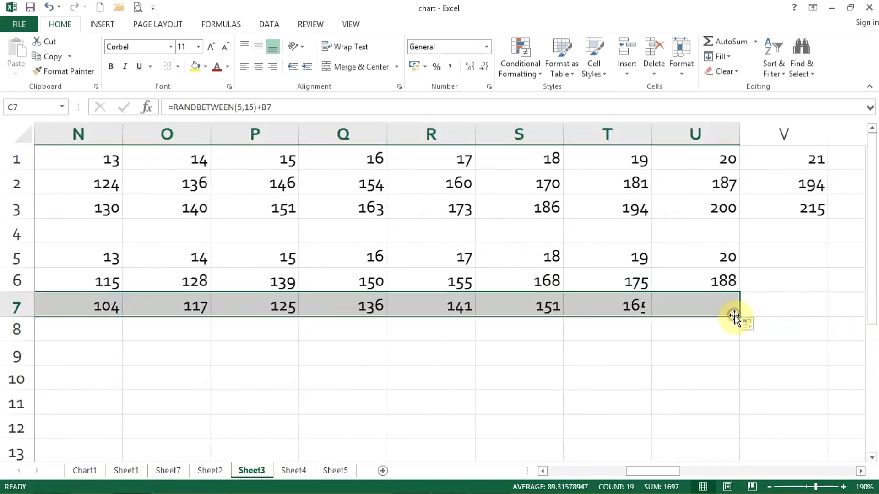
Convert the AUS score formulas in C7:U7 to fixed values in place and end the copy mode
{"action": "left_click", "coordinate": [43, 58]}
{"action": "left_click", "coordinate": [17, 73]}
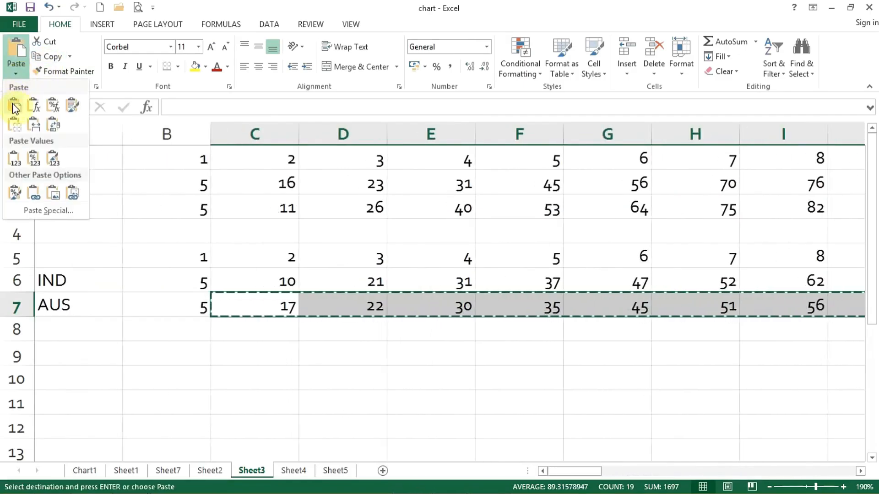
{"action": "left_click", "coordinate": [16, 165]}
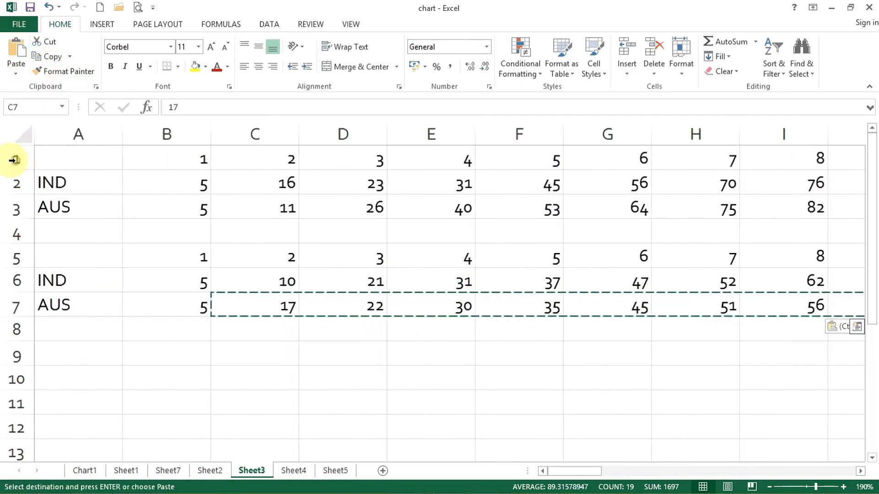
{"action": "left_click", "coordinate": [418, 396]}
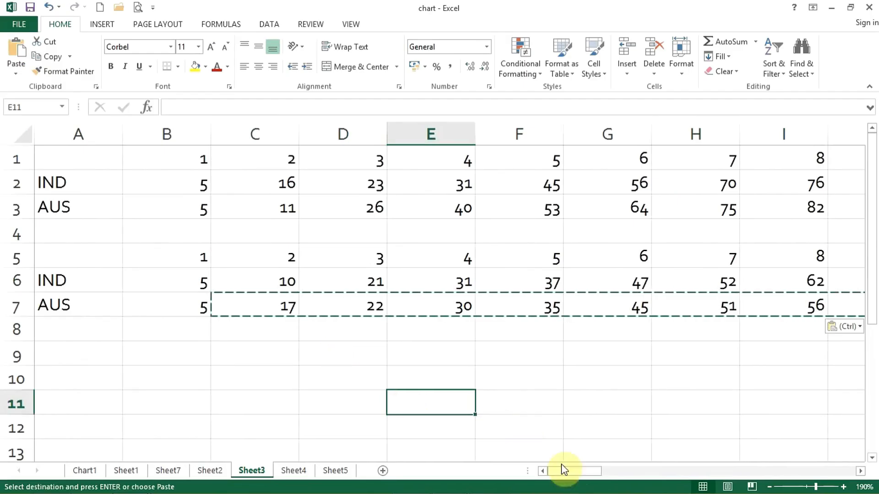
{"action": "left_click_drag", "start_coordinate": [563, 470], "coordinate": [663, 469]}
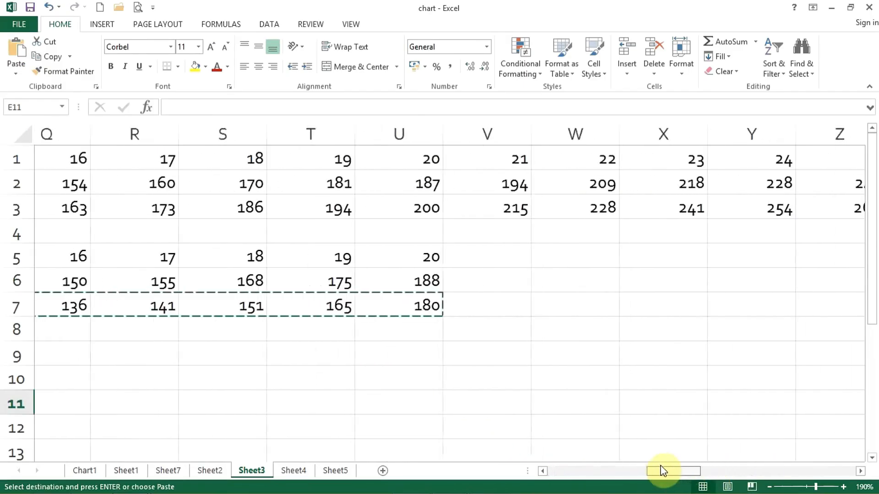
{"action": "left_click", "coordinate": [423, 348]}
{"action": "key", "text": "Escape"}
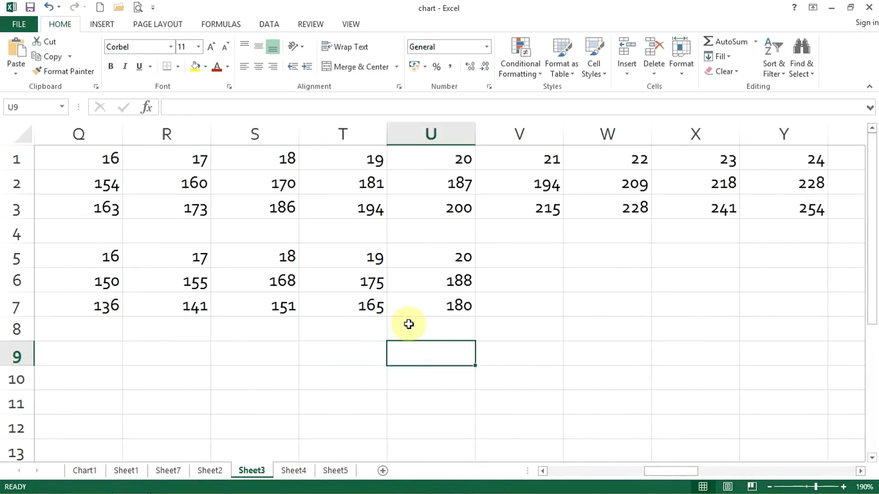
Insert a 2-D line chart from the second IND and AUS score table in rows 5 to 7
{"action": "left_click_drag", "start_coordinate": [652, 471], "coordinate": [271, 422]}
{"action": "left_click", "coordinate": [93, 333]}
{"action": "left_click", "coordinate": [228, 279]}
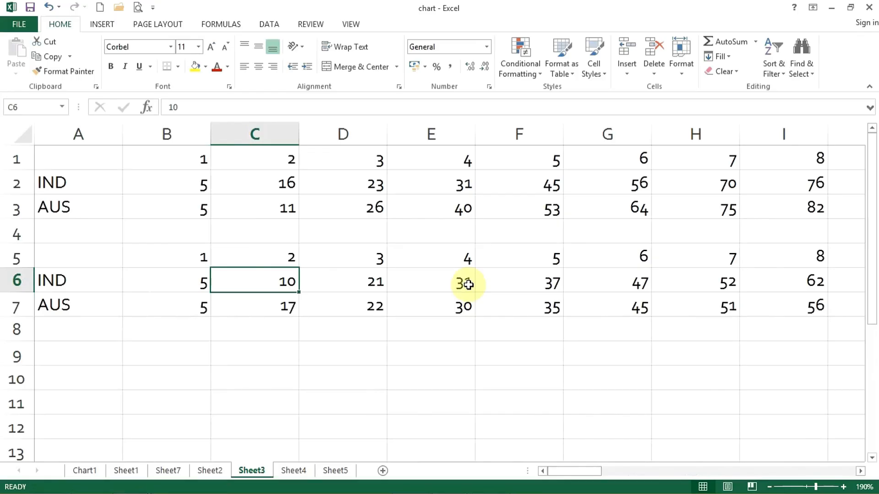
{"action": "left_click", "coordinate": [198, 304]}
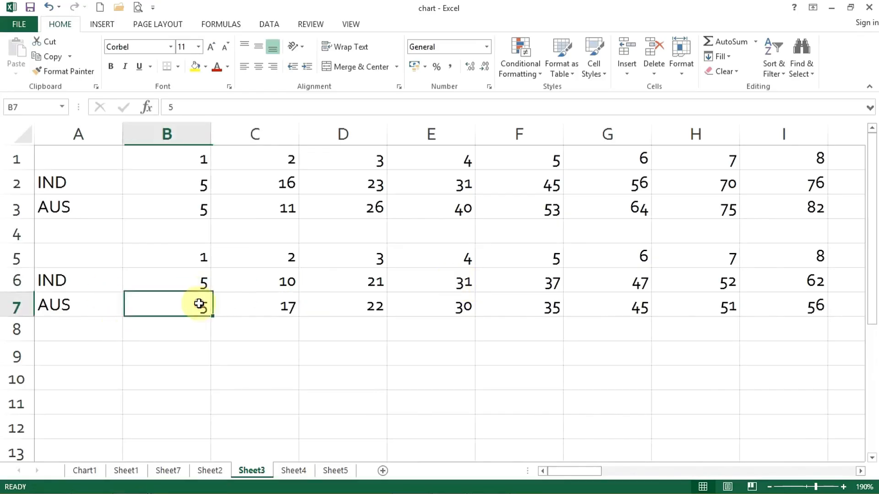
{"action": "left_click", "coordinate": [243, 284]}
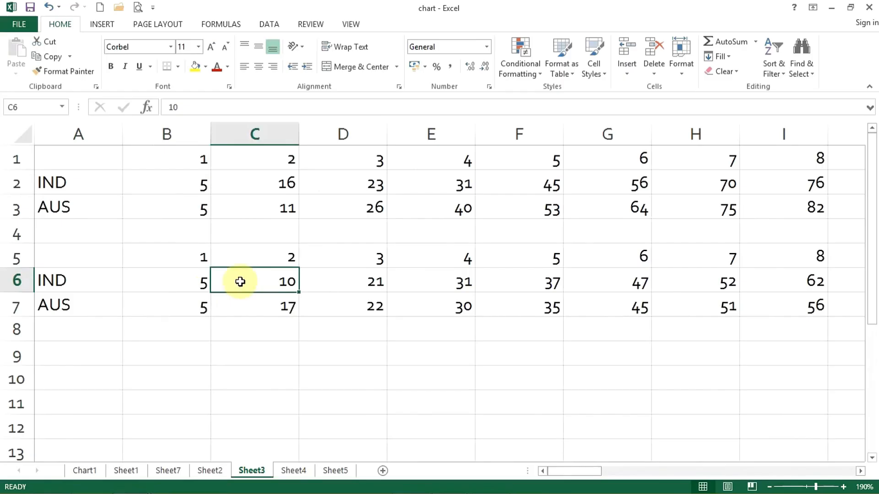
{"action": "left_click", "coordinate": [110, 24]}
{"action": "left_click", "coordinate": [362, 57]}
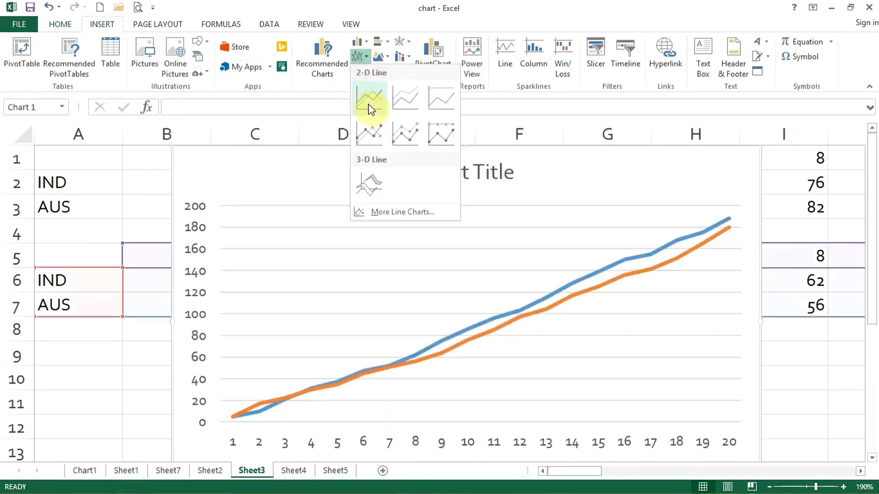
{"action": "left_click", "coordinate": [369, 105]}
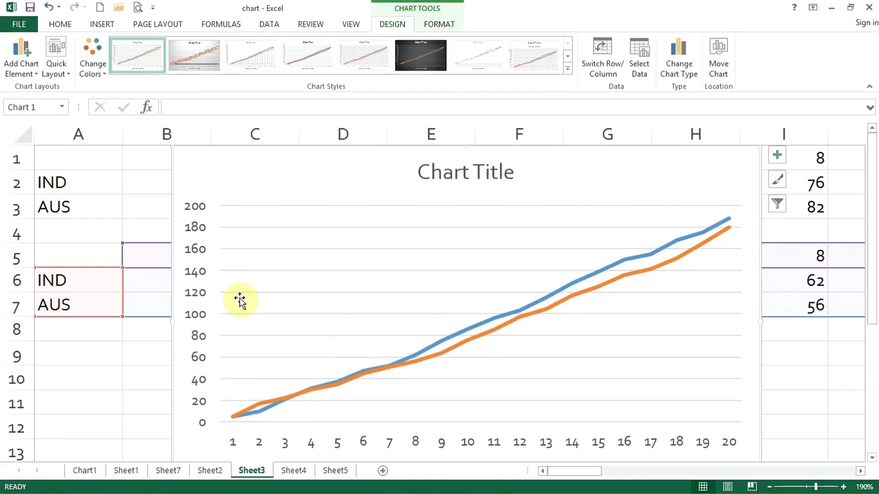
Apply the chart style with the dark gradient background to the new IND and AUS line chart
{"action": "scroll", "coordinate": [240, 298], "scroll_direction": "down", "scroll_amount": 2}
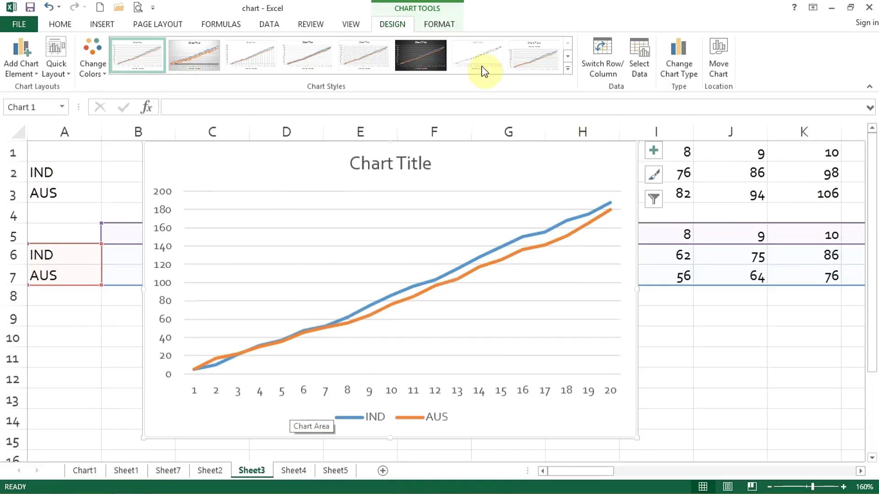
{"action": "left_click", "coordinate": [419, 54]}
{"action": "mouse_move", "coordinate": [413, 293]}
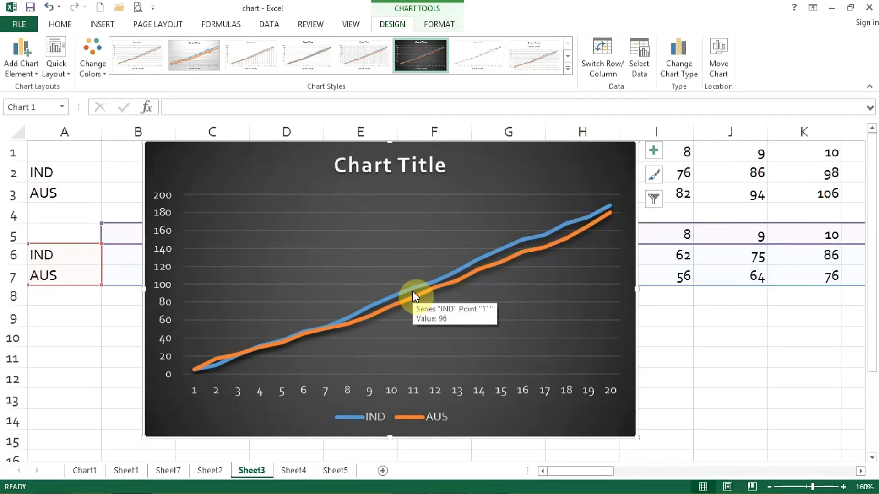
Go to Sheet4 and delete the existing 3-D pie chart of party seats
{"action": "left_click", "coordinate": [296, 471]}
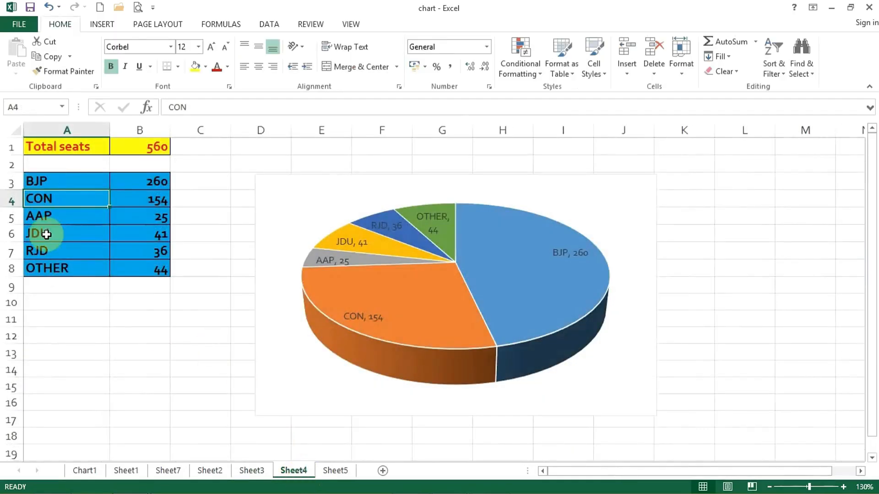
{"action": "left_click", "coordinate": [284, 281]}
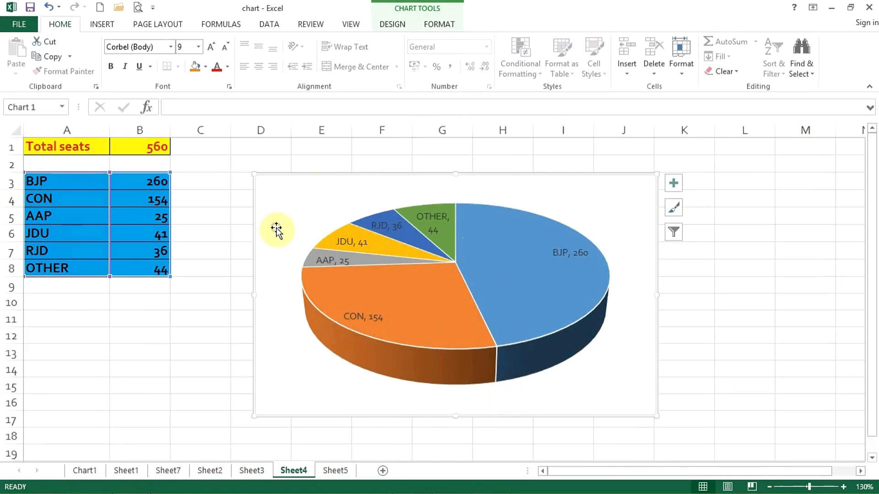
{"action": "key", "text": "Delete"}
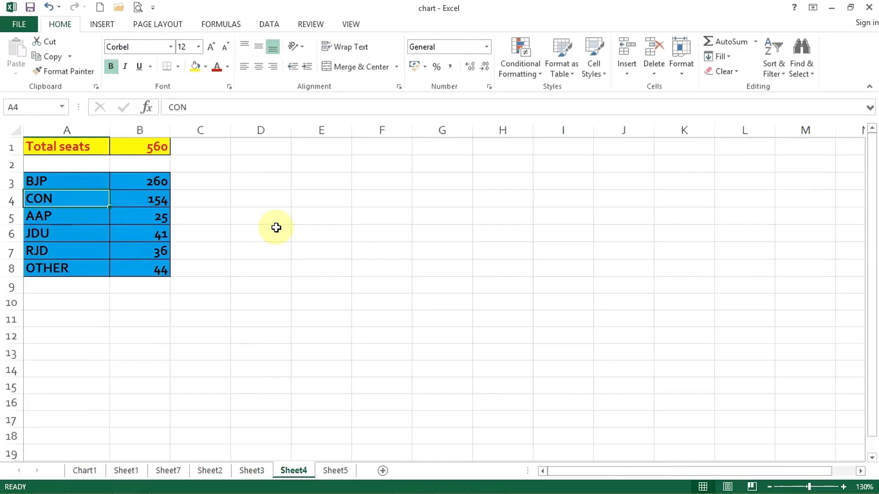
Examine the party seat figures in A3:B8 against the total seats in B1
{"action": "left_click", "coordinate": [115, 230]}
{"action": "left_click_drag", "start_coordinate": [53, 185], "coordinate": [117, 269]}
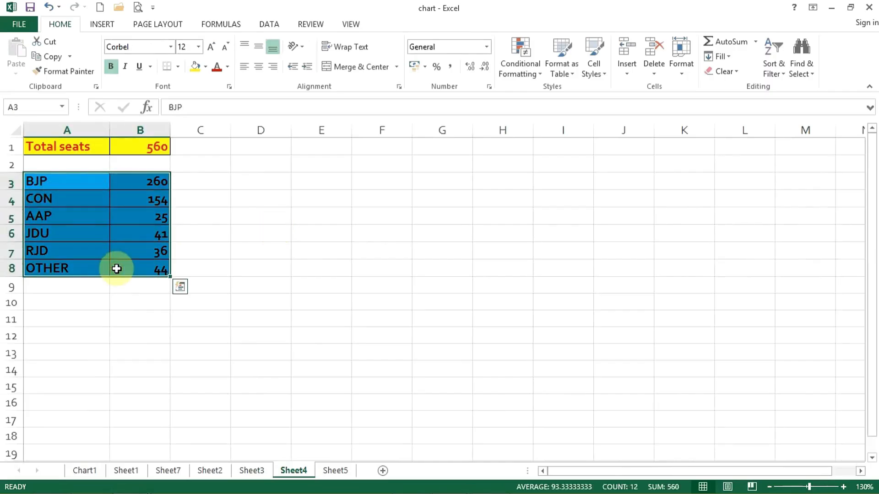
{"action": "left_click", "coordinate": [145, 150]}
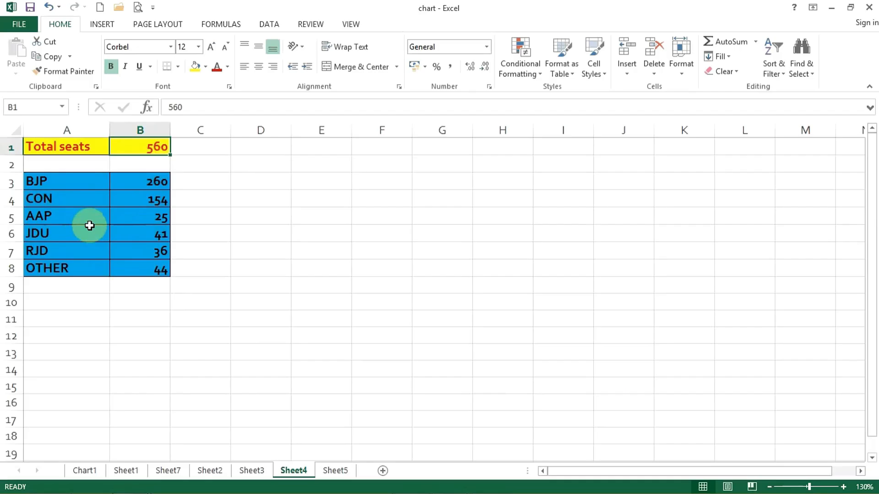
{"action": "left_click_drag", "start_coordinate": [143, 178], "coordinate": [130, 267]}
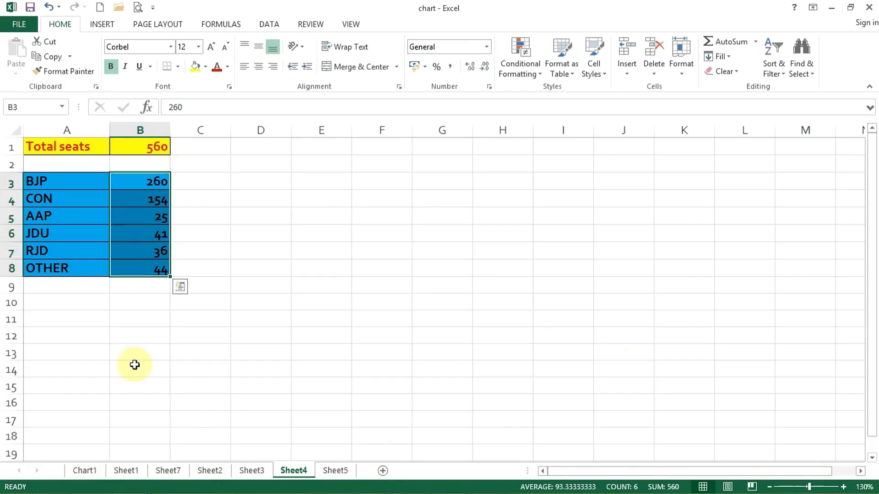
Insert a 2-D pie chart from the party seat figures in A3:B8
{"action": "left_click", "coordinate": [55, 201]}
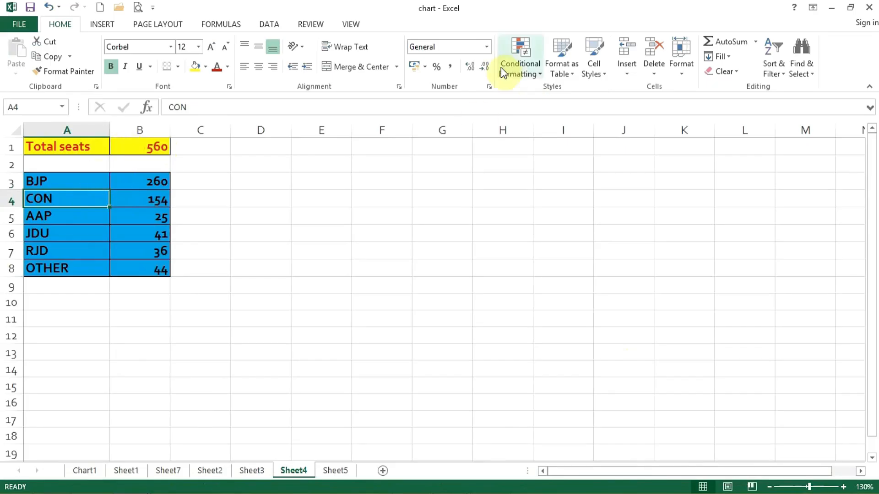
{"action": "left_click", "coordinate": [98, 24]}
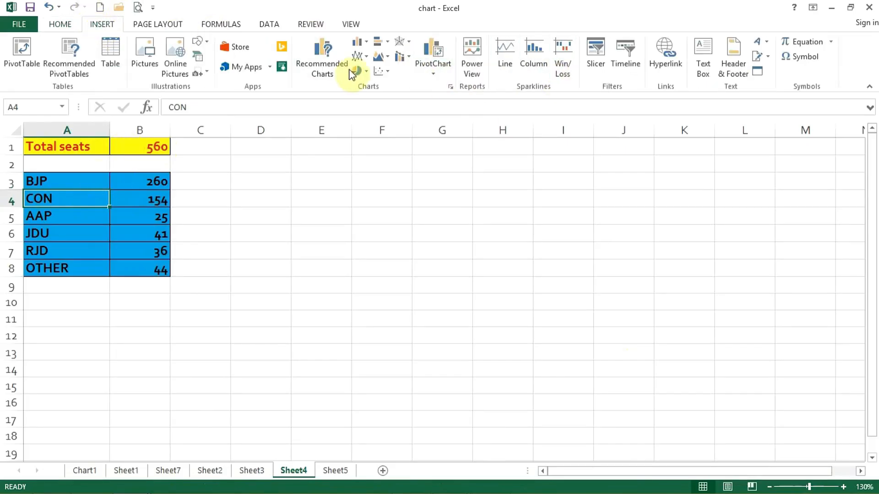
{"action": "left_click", "coordinate": [361, 72]}
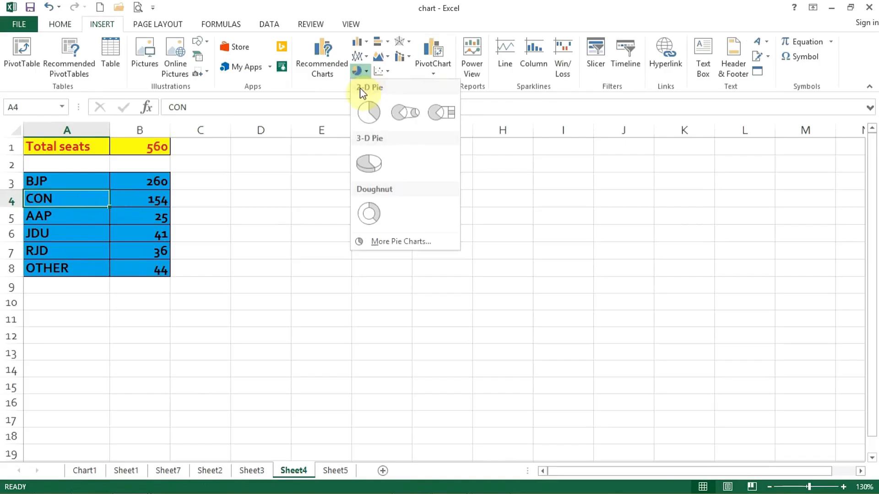
{"action": "left_click", "coordinate": [370, 111]}
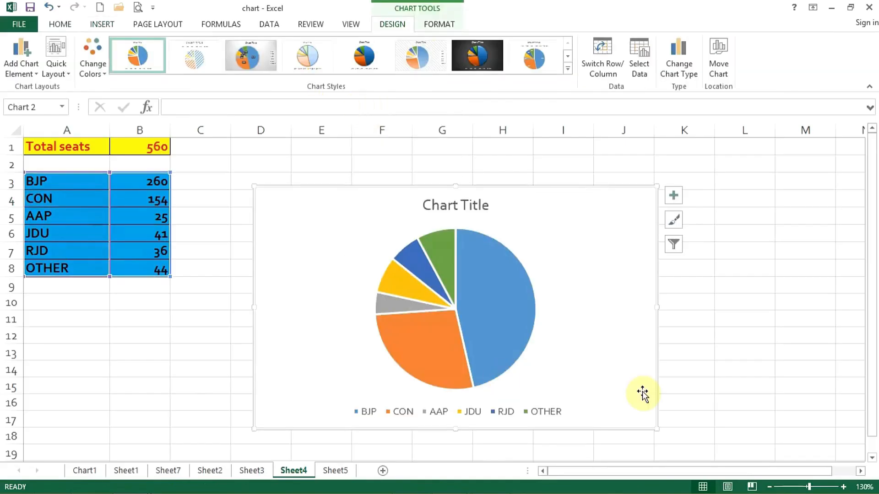
Try the grey and dark gradient styles on the pie chart and apply the style with coloured party names and percentages outside the slices
{"action": "left_click", "coordinate": [241, 57]}
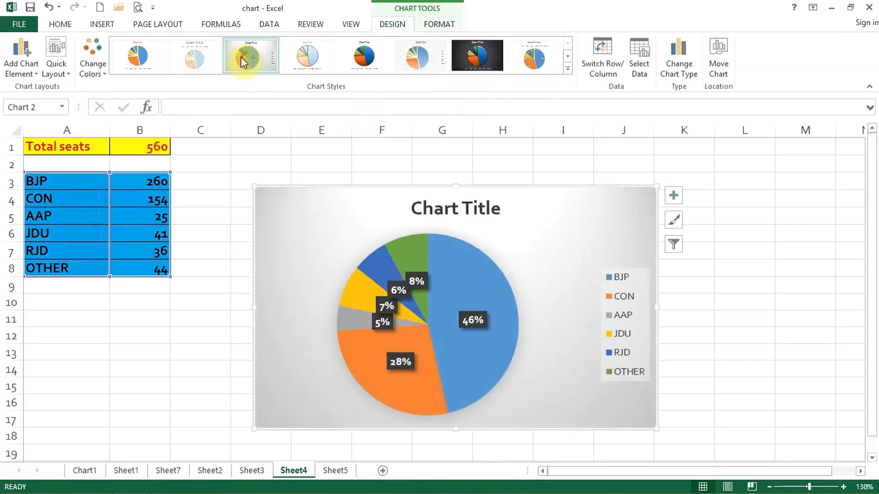
{"action": "left_click", "coordinate": [478, 60]}
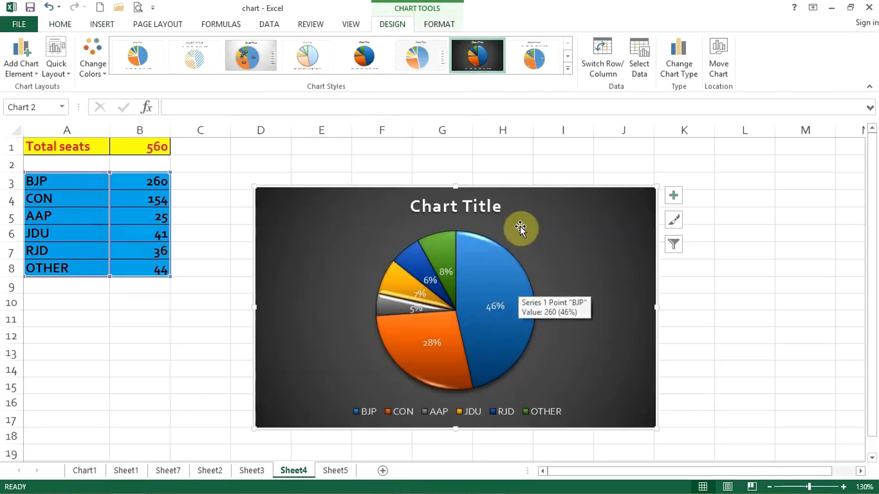
{"action": "left_click", "coordinate": [568, 68]}
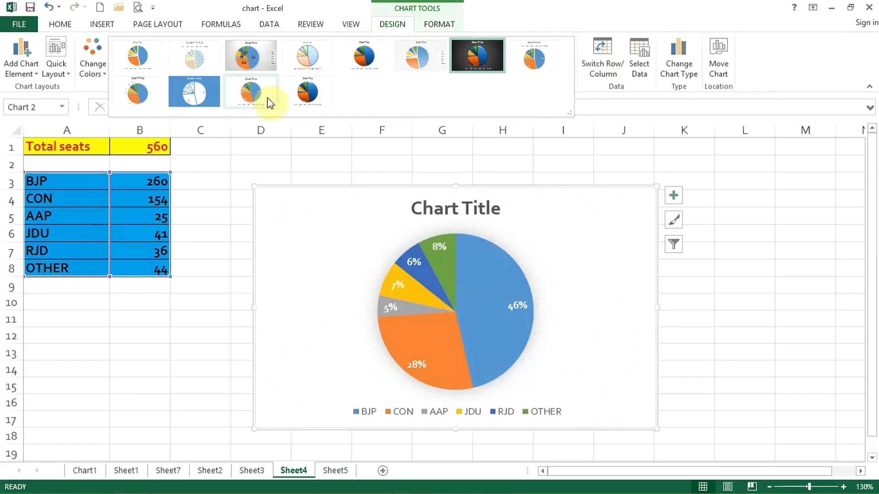
{"action": "left_click", "coordinate": [139, 89]}
Apply the chart style with the dark gradient background to the party seats pie chart
{"action": "left_click", "coordinate": [59, 66]}
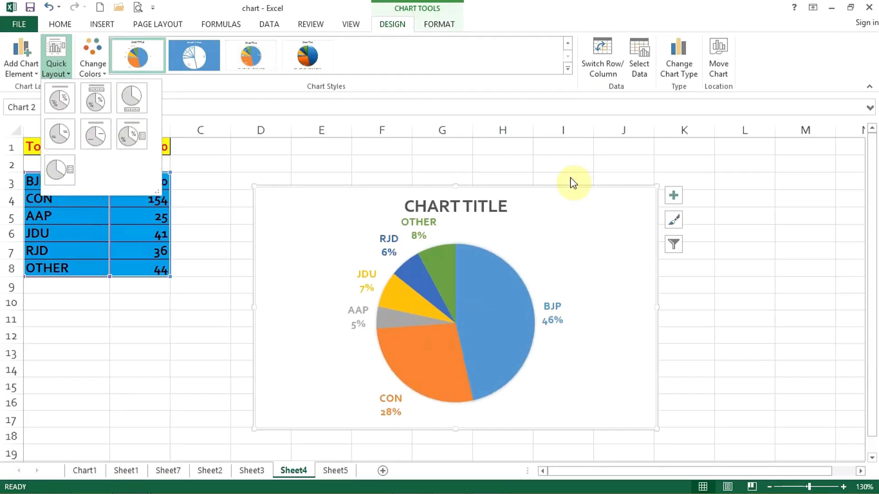
{"action": "left_click", "coordinate": [484, 291]}
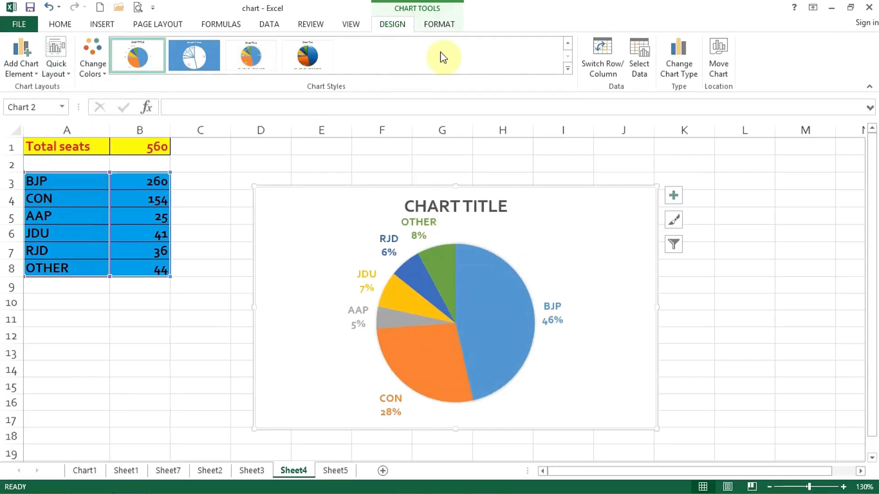
{"action": "left_click", "coordinate": [569, 69]}
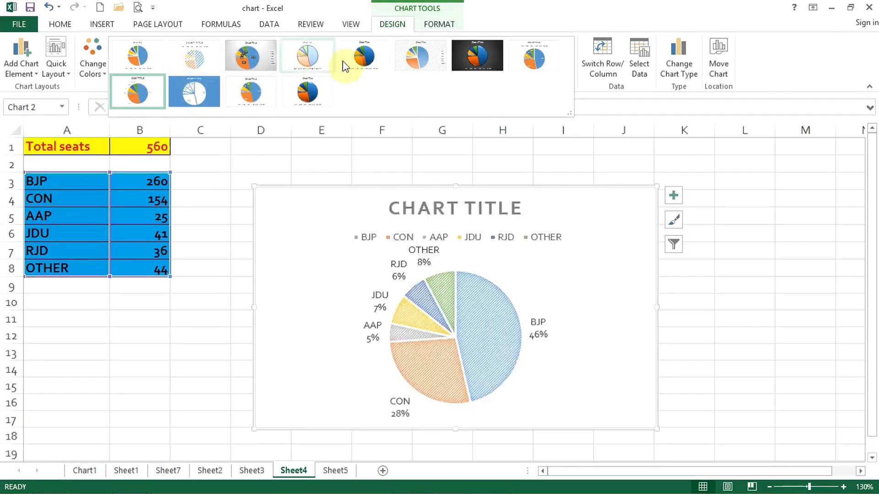
{"action": "left_click", "coordinate": [487, 65]}
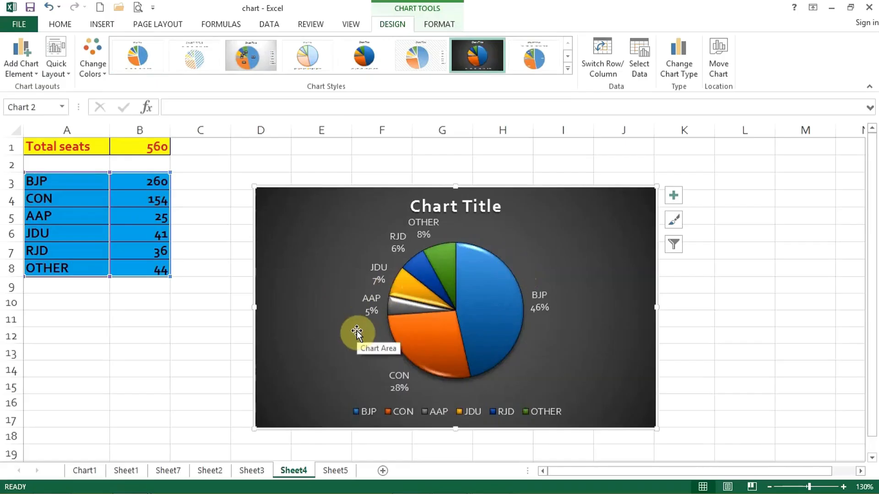
Change the party seats pie chart to a Doughnut chart
{"action": "left_click", "coordinate": [646, 75]}
{"action": "left_click", "coordinate": [782, 55]}
{"action": "left_click", "coordinate": [686, 56]}
{"action": "left_click", "coordinate": [679, 119]}
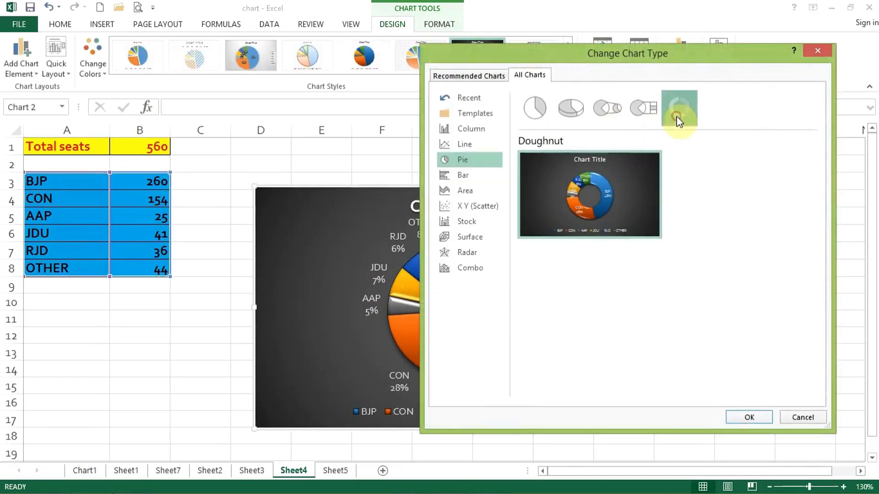
{"action": "left_click", "coordinate": [747, 417]}
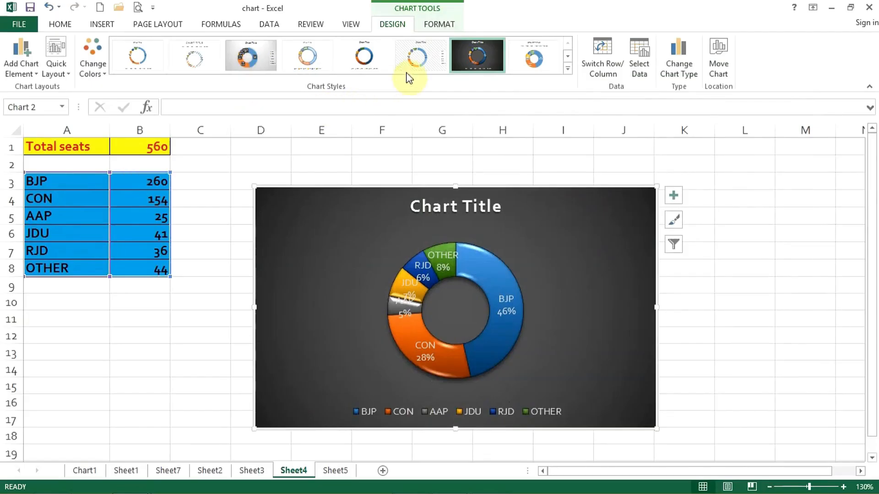
Enlarge the doughnut chart up to row 2 and column K, and apply the grey gradient style with dark label boxes
{"action": "left_click", "coordinate": [415, 60]}
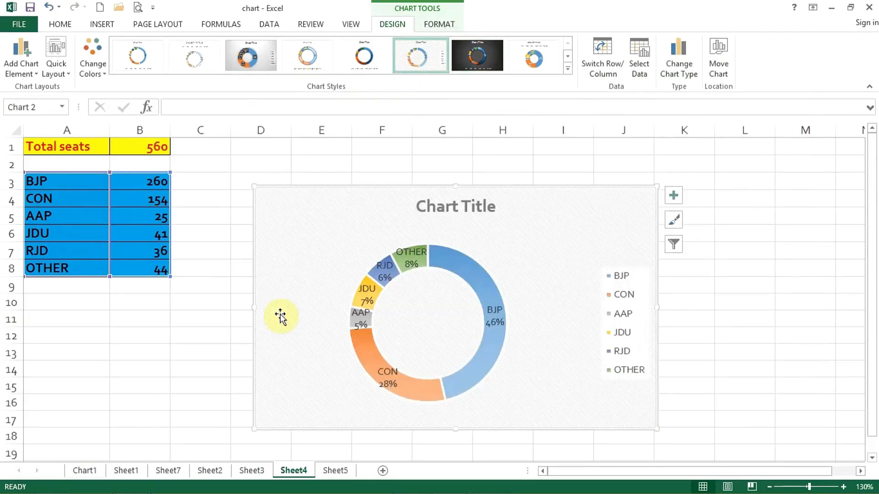
{"action": "left_click", "coordinate": [369, 63]}
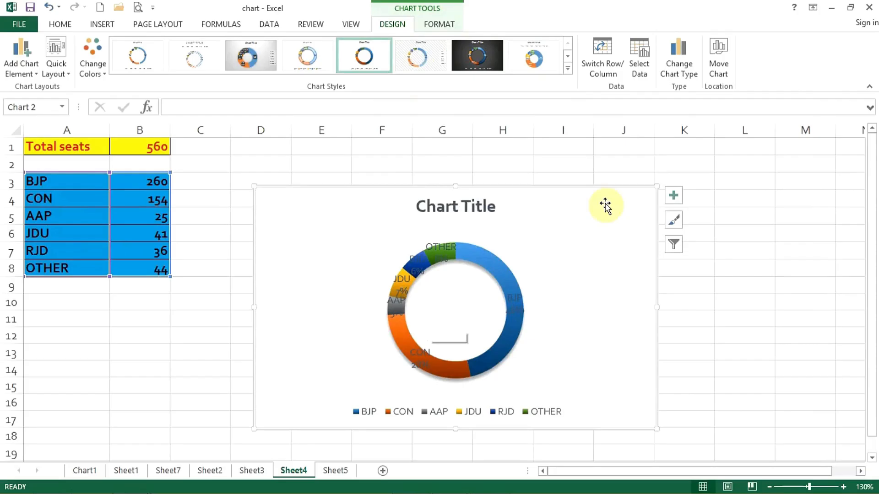
{"action": "left_click_drag", "start_coordinate": [657, 187], "coordinate": [714, 165]}
{"action": "left_click", "coordinate": [234, 48]}
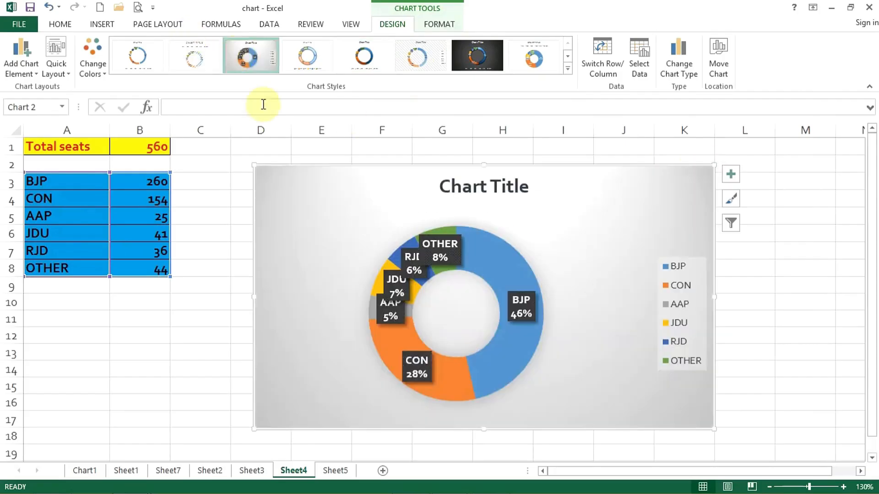
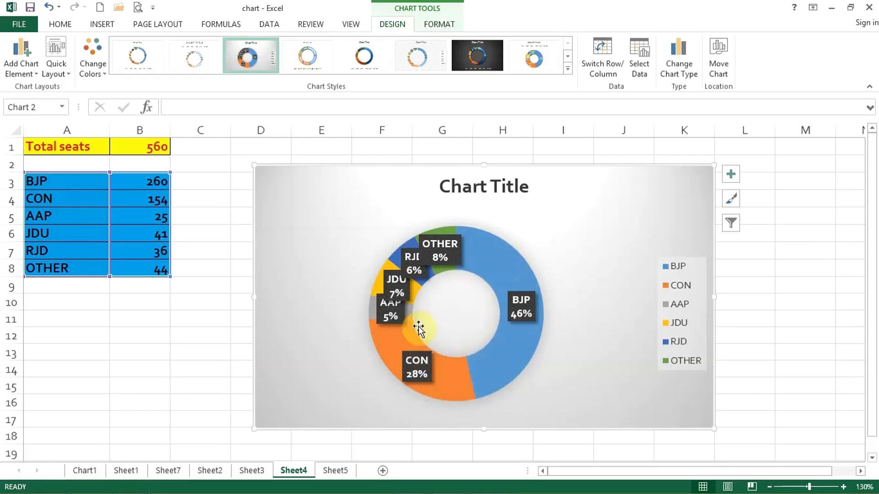
On Sheet5, insert a clustered column and line combo chart from the state sales table and place it beside the data
{"action": "left_click", "coordinate": [336, 471]}
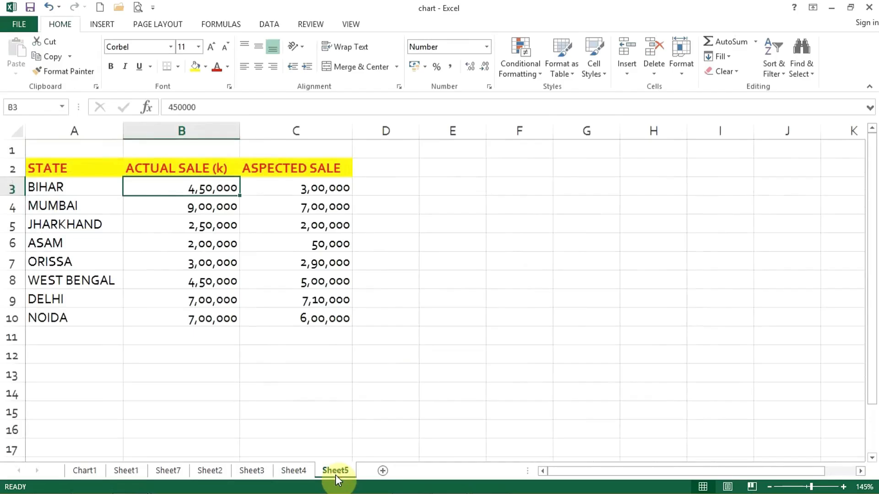
{"action": "left_click", "coordinate": [170, 215]}
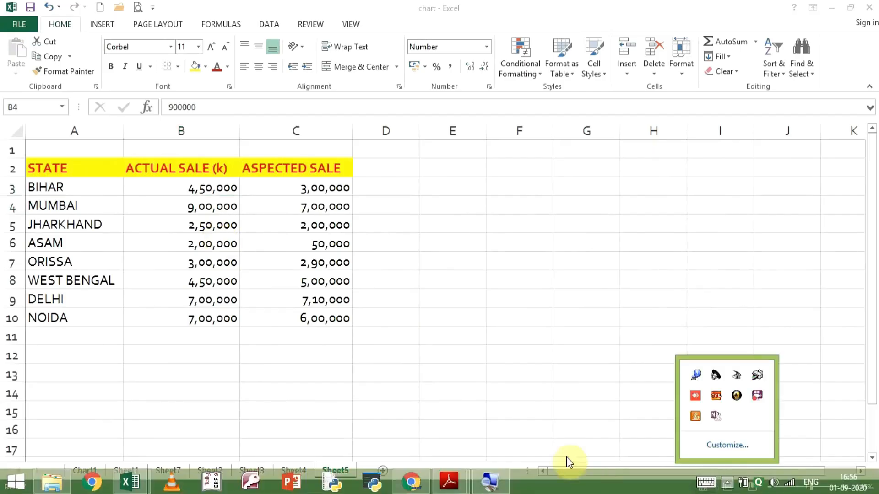
{"action": "left_click", "coordinate": [452, 368]}
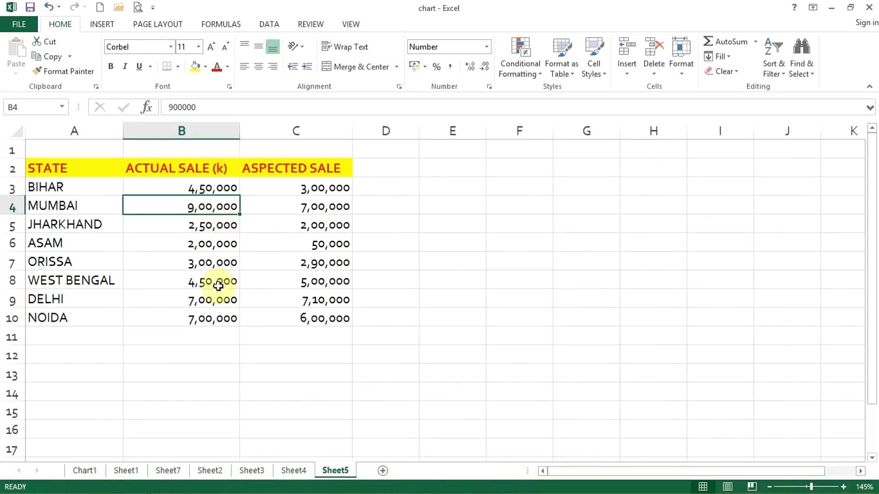
{"action": "left_click", "coordinate": [207, 224]}
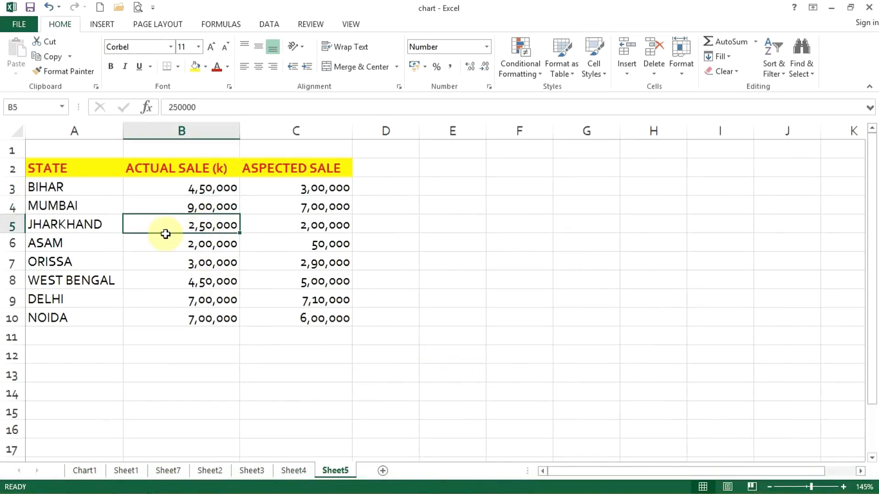
{"action": "left_click", "coordinate": [103, 24]}
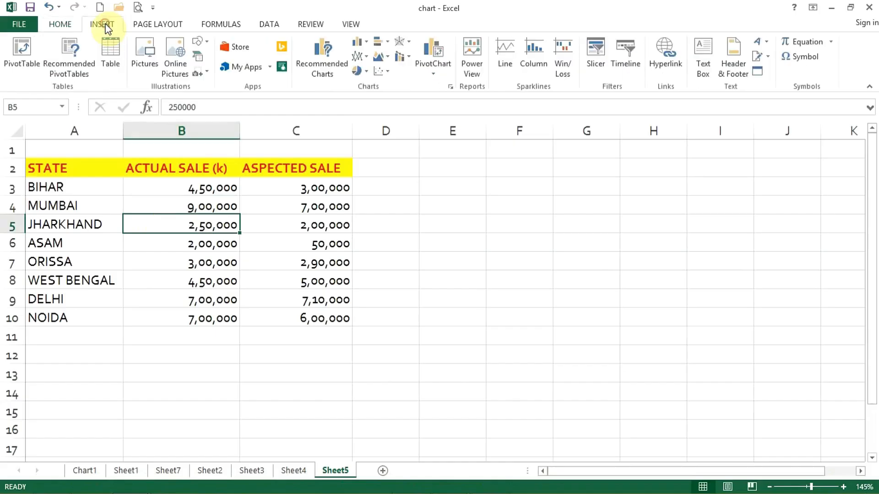
{"action": "left_click", "coordinate": [404, 63]}
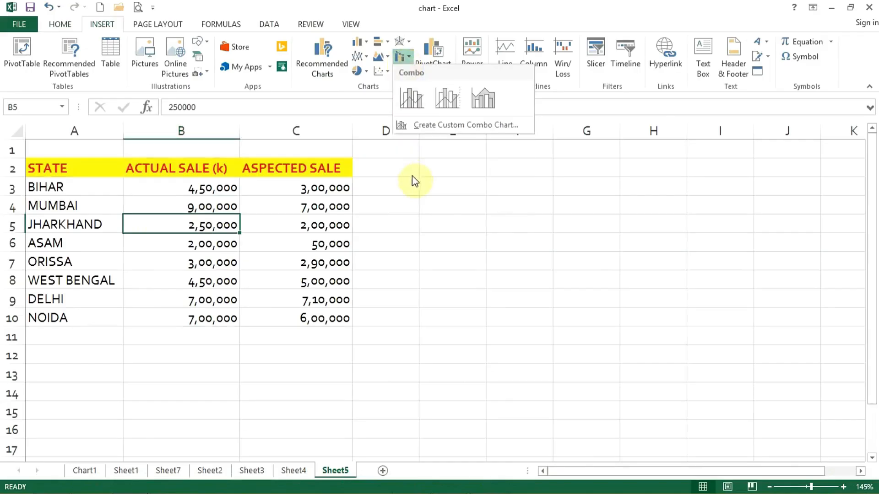
{"action": "left_click", "coordinate": [411, 105]}
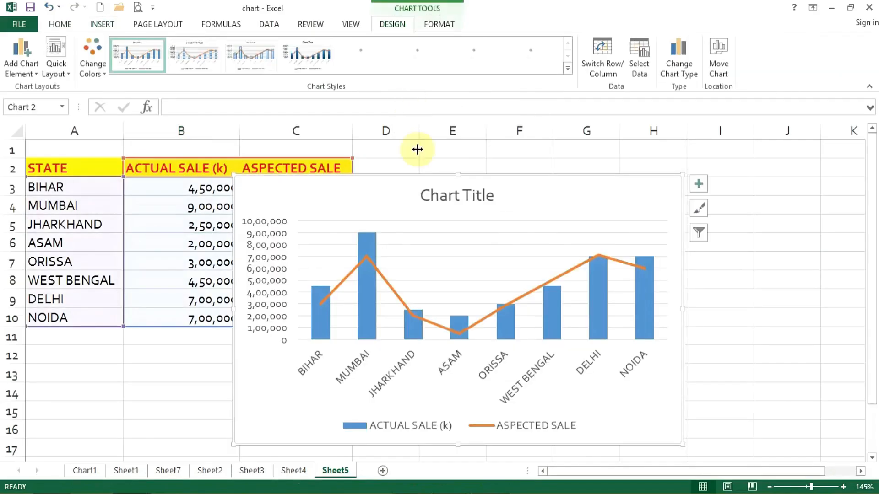
{"action": "left_click_drag", "start_coordinate": [402, 194], "coordinate": [534, 172]}
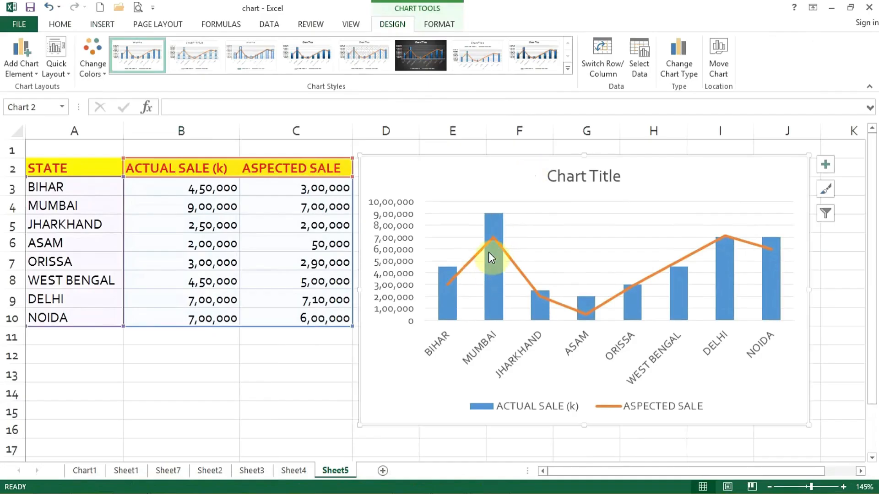
Apply the chart style with the dark gradient background to the actual and aspected sale combo chart
{"action": "mouse_move", "coordinate": [489, 253]}
{"action": "mouse_move", "coordinate": [493, 235]}
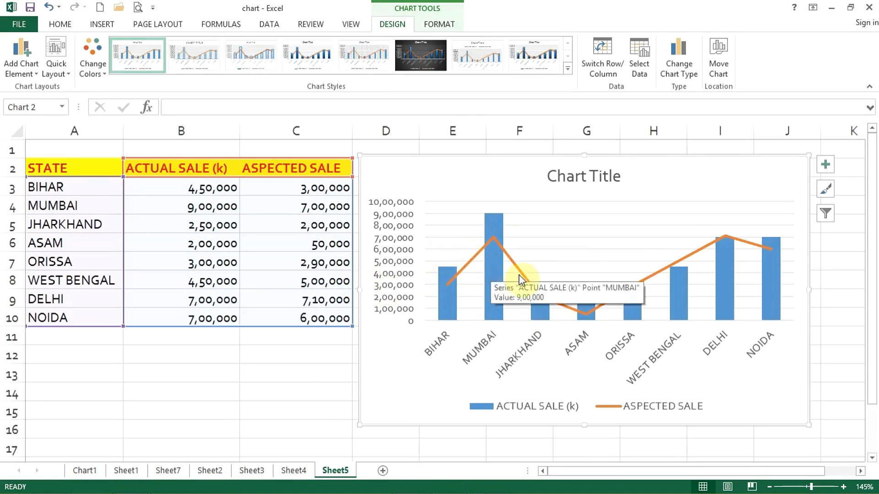
{"action": "mouse_move", "coordinate": [590, 310]}
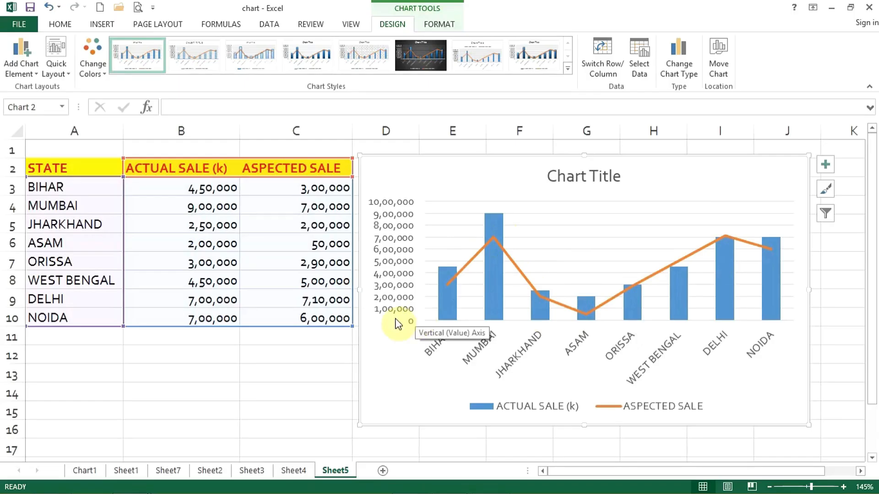
{"action": "left_click", "coordinate": [421, 56]}
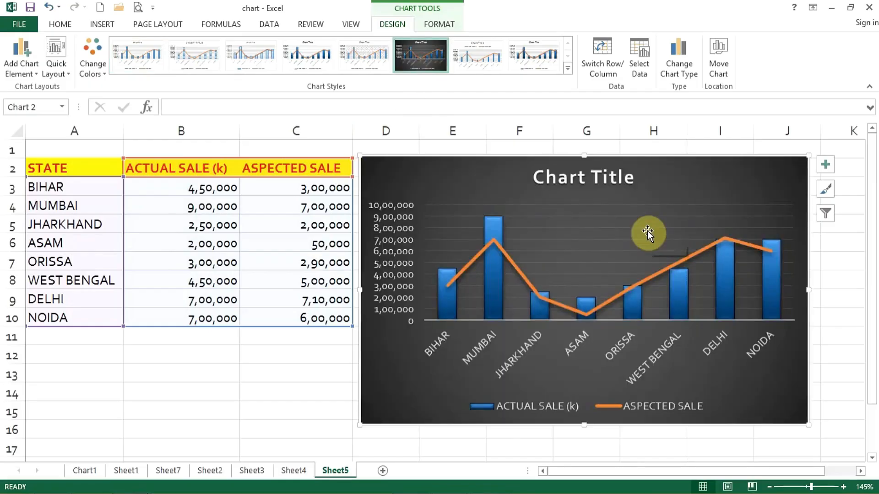
Add a new blank worksheet after Sheet5
{"action": "left_click", "coordinate": [383, 471]}
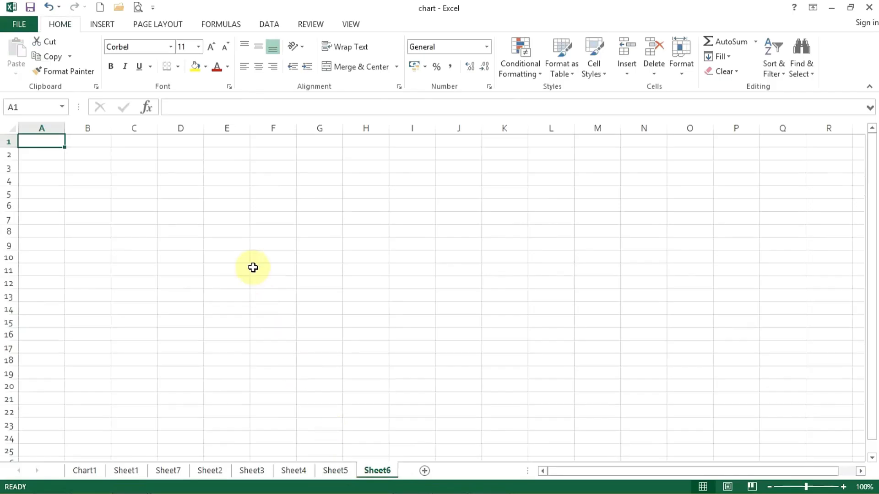
{"action": "scroll", "coordinate": [228, 269], "scroll_direction": "up", "scroll_amount": 10}
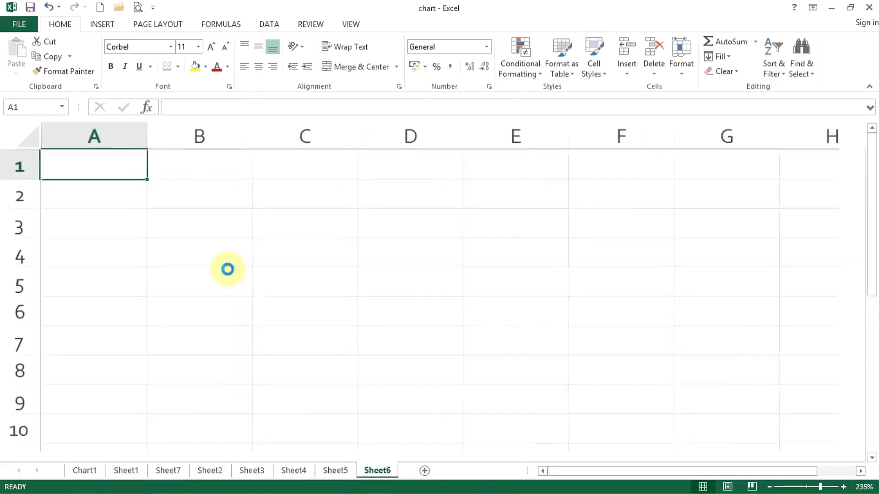
{"action": "left_click", "coordinate": [172, 245]}
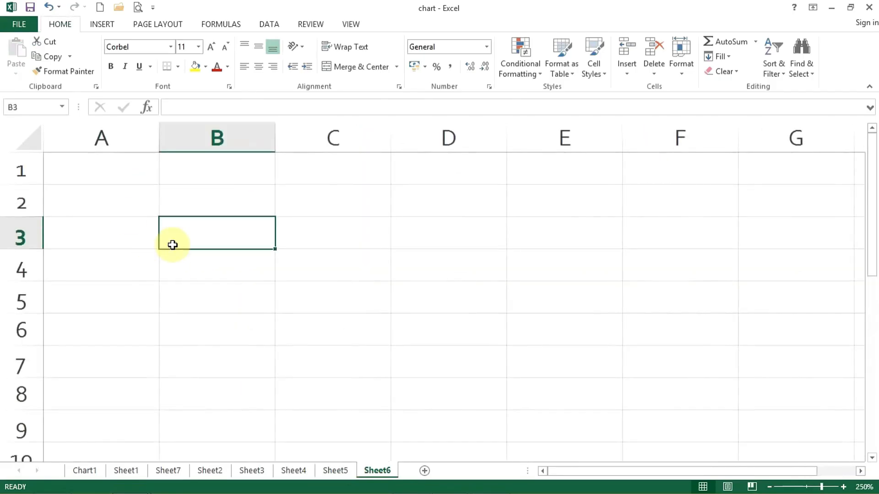
Enter the values 54, 58, 45, 20, 45 and 67 down column A in cells A2:A7
{"action": "left_click", "coordinate": [117, 207]}
{"action": "type", "text": "54"}
{"action": "key", "text": "Return"}
{"action": "type", "text": "58"}
{"action": "key", "text": "Return"}
{"action": "type", "text": "45"}
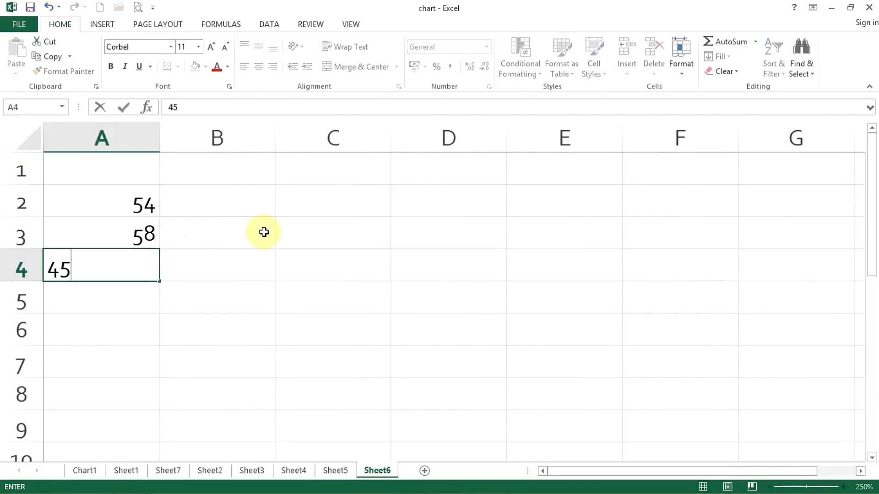
{"action": "key", "text": "Return"}
{"action": "type", "text": "20"}
{"action": "key", "text": "Return"}
{"action": "type", "text": "45"}
{"action": "key", "text": "Return"}
{"action": "type", "text": "67"}
{"action": "key", "text": "Return"}
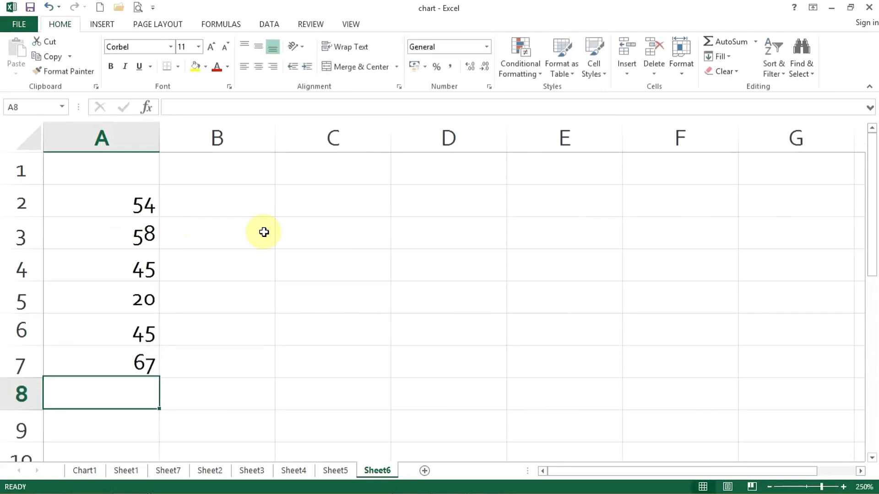
Insert a line sparkline in cell C2 that plots the values in A2:A7
{"action": "left_click_drag", "start_coordinate": [121, 204], "coordinate": [118, 375]}
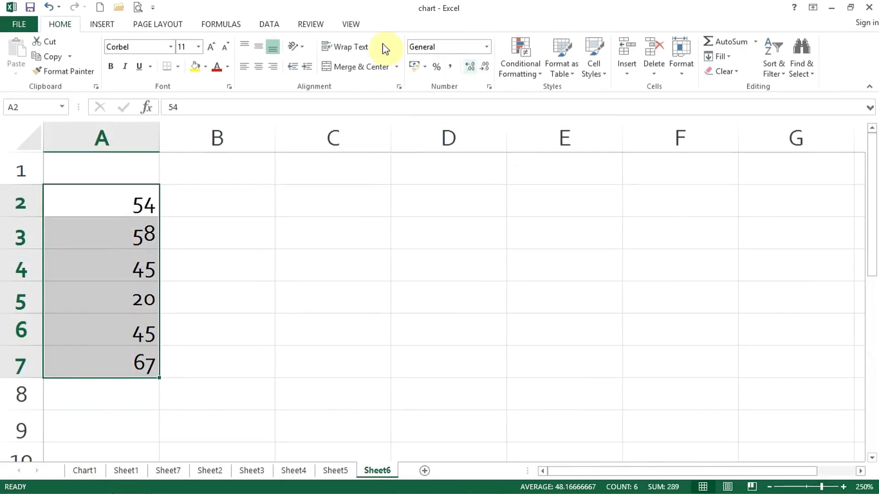
{"action": "left_click", "coordinate": [104, 25]}
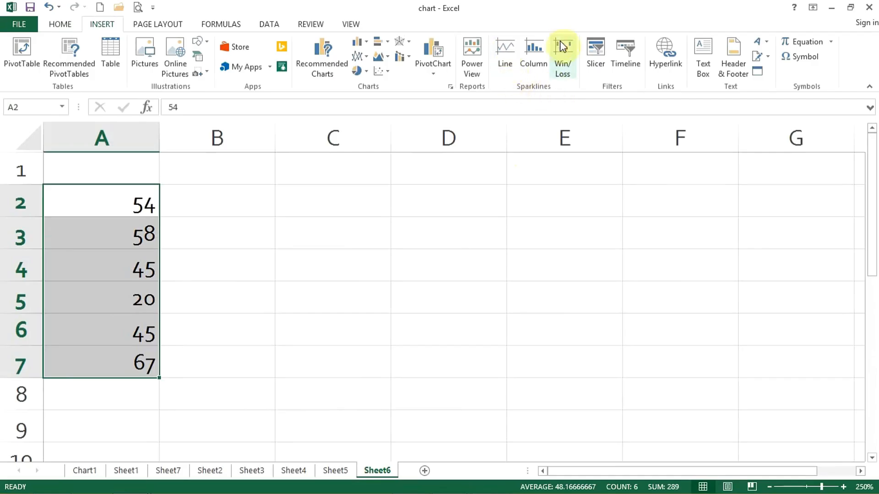
{"action": "left_click", "coordinate": [512, 52]}
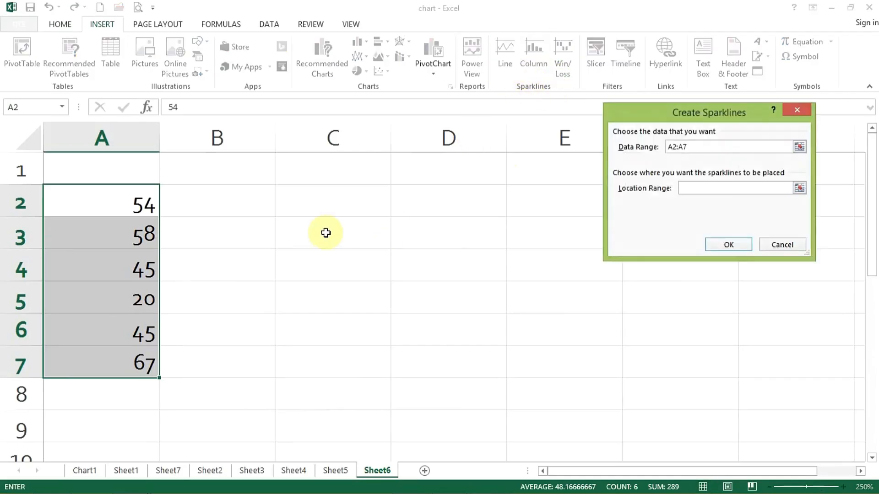
{"action": "left_click", "coordinate": [322, 212]}
{"action": "left_click", "coordinate": [727, 244]}
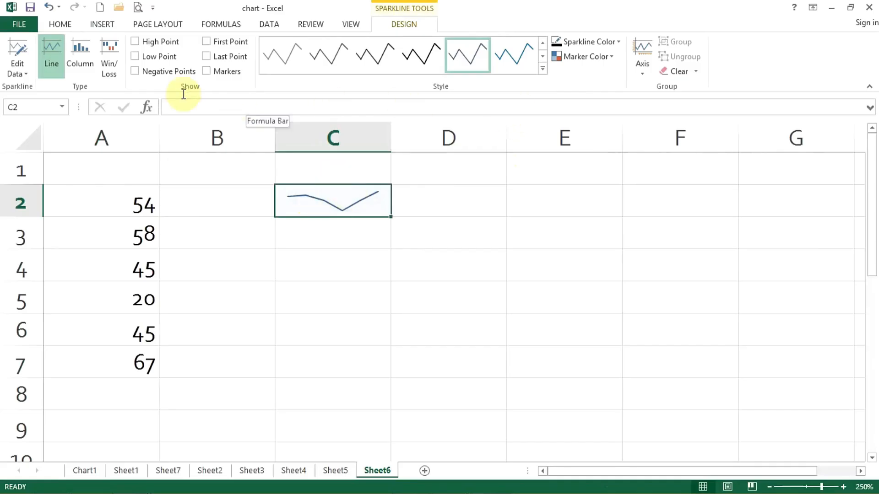
Try the Column type on the sparkline in C2 and change it to Win/Loss
{"action": "left_click", "coordinate": [89, 62]}
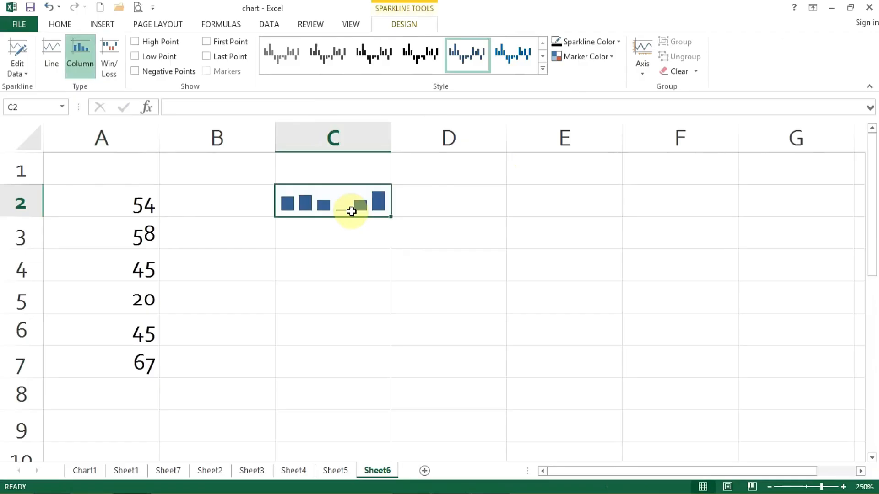
{"action": "left_click", "coordinate": [103, 53]}
Make the values in A4 and A5 negative, as -45 and -20
{"action": "left_click", "coordinate": [120, 270]}
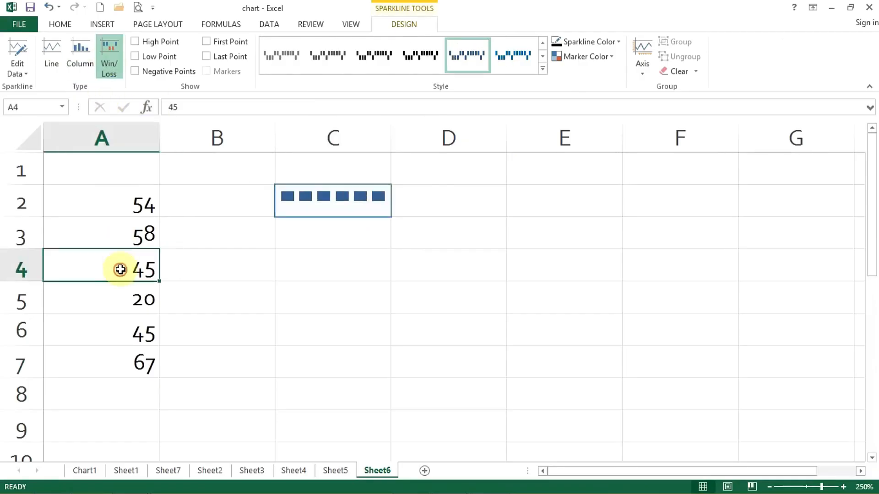
{"action": "double_click", "coordinate": [121, 270]}
{"action": "type", "text": "-"}
{"action": "key", "text": "Return"}
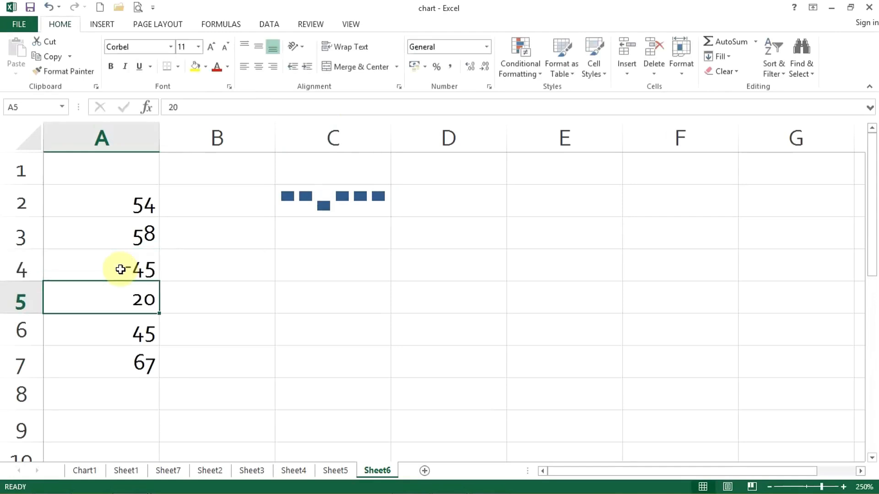
{"action": "double_click", "coordinate": [127, 299]}
{"action": "key", "text": "Return"}
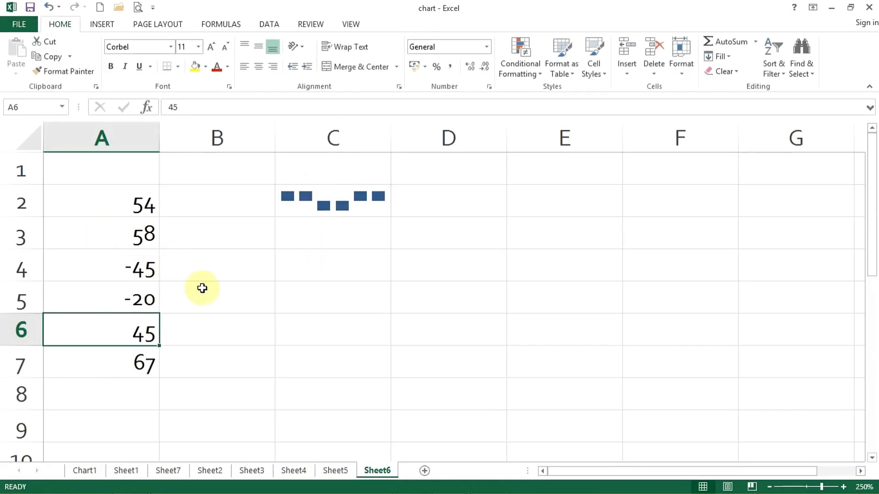
{"action": "left_click", "coordinate": [101, 23]}
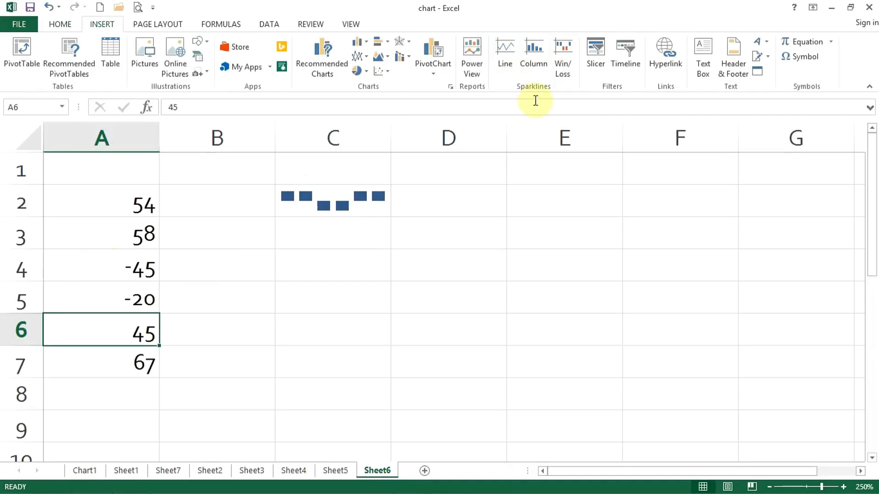